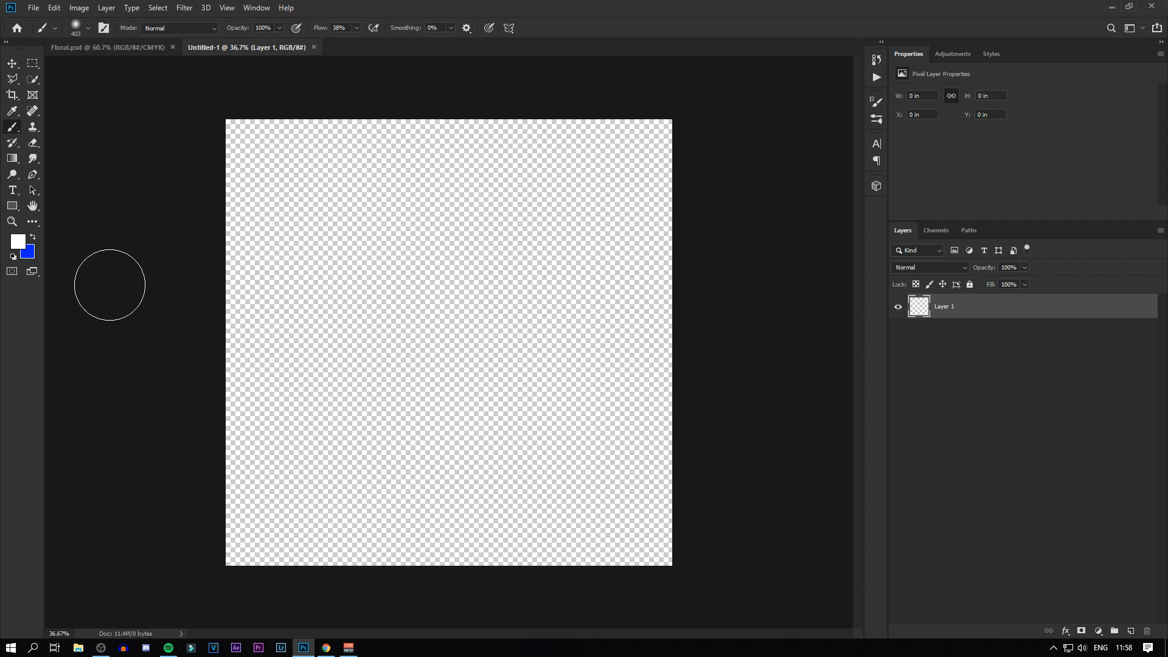
Add a solid color fill layer in black (000000) as the background of the transparent canvas
{"action": "left_click", "coordinate": [1098, 631]}
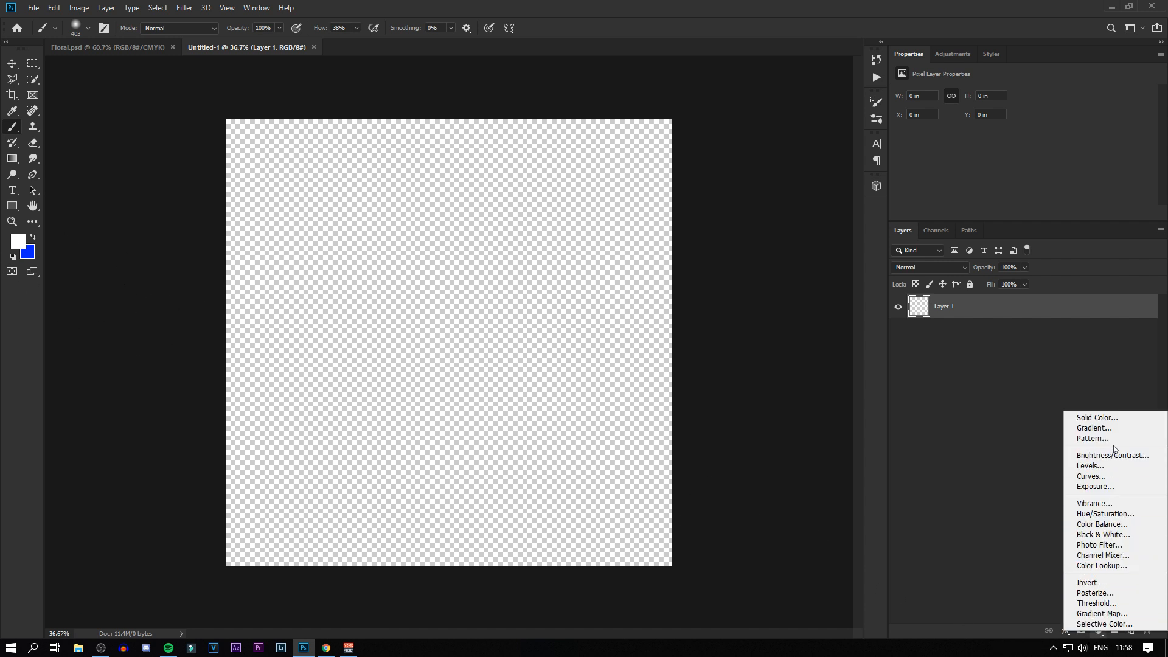
{"action": "left_click", "coordinate": [1086, 420]}
{"action": "mouse_move", "coordinate": [884, 279]}
{"action": "left_mouse_down"}
{"action": "mouse_move", "coordinate": [795, 329]}
{"action": "mouse_move", "coordinate": [762, 319]}
{"action": "left_mouse_up"}
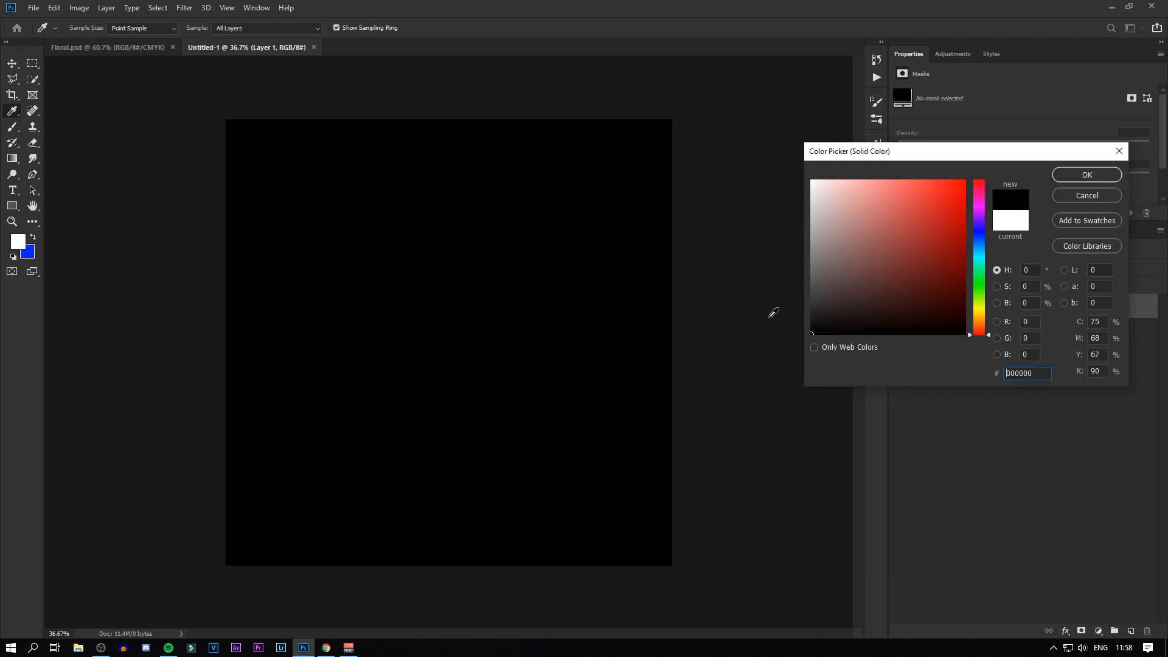
{"action": "left_click", "coordinate": [1080, 176]}
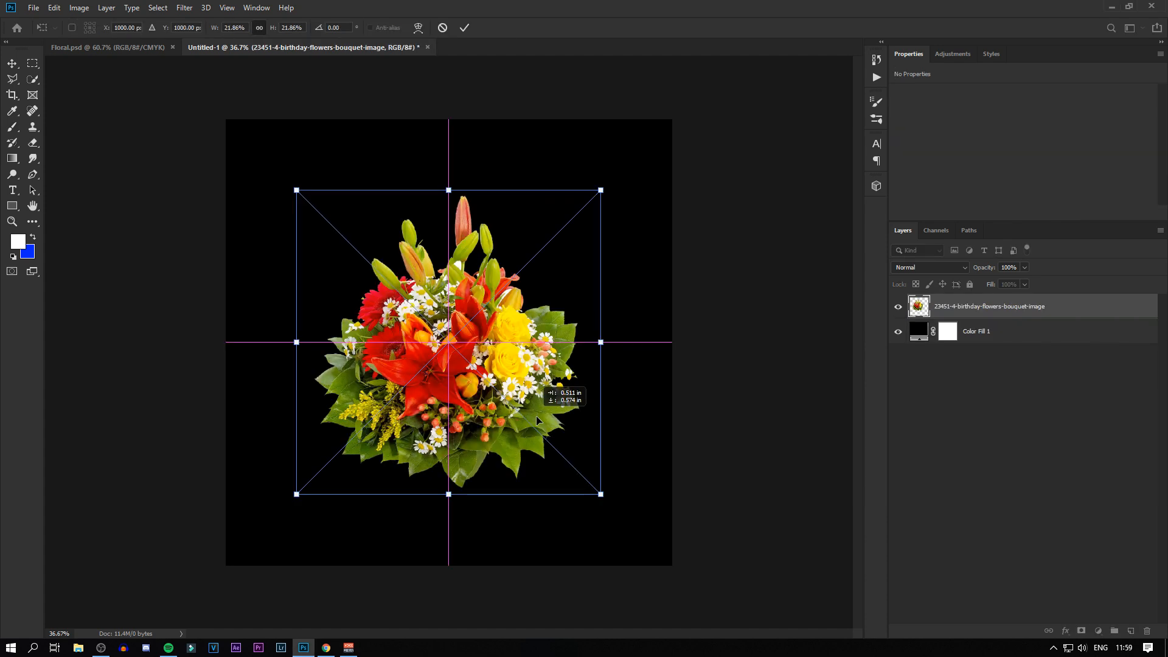
Commit the placement of the bouquet image at the centre of the black canvas
{"action": "left_click", "coordinate": [463, 28]}
{"action": "scroll", "coordinate": [465, 200], "scroll_direction": "up", "scroll_amount": 2}
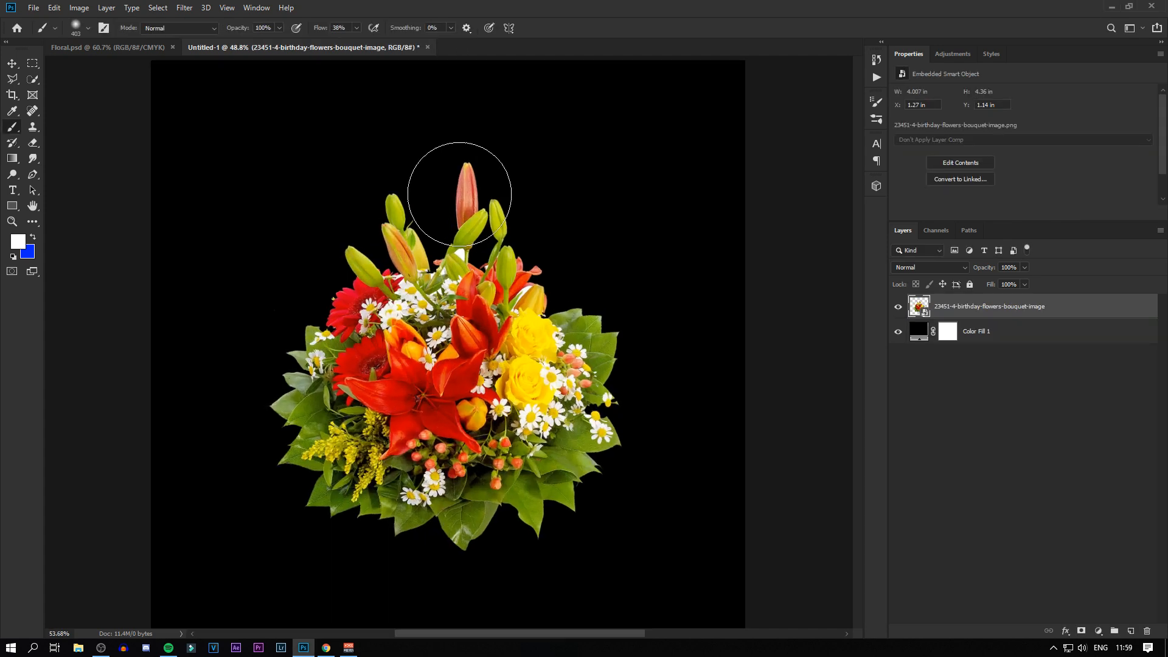
{"action": "scroll", "coordinate": [471, 210], "scroll_direction": "down", "scroll_amount": 2}
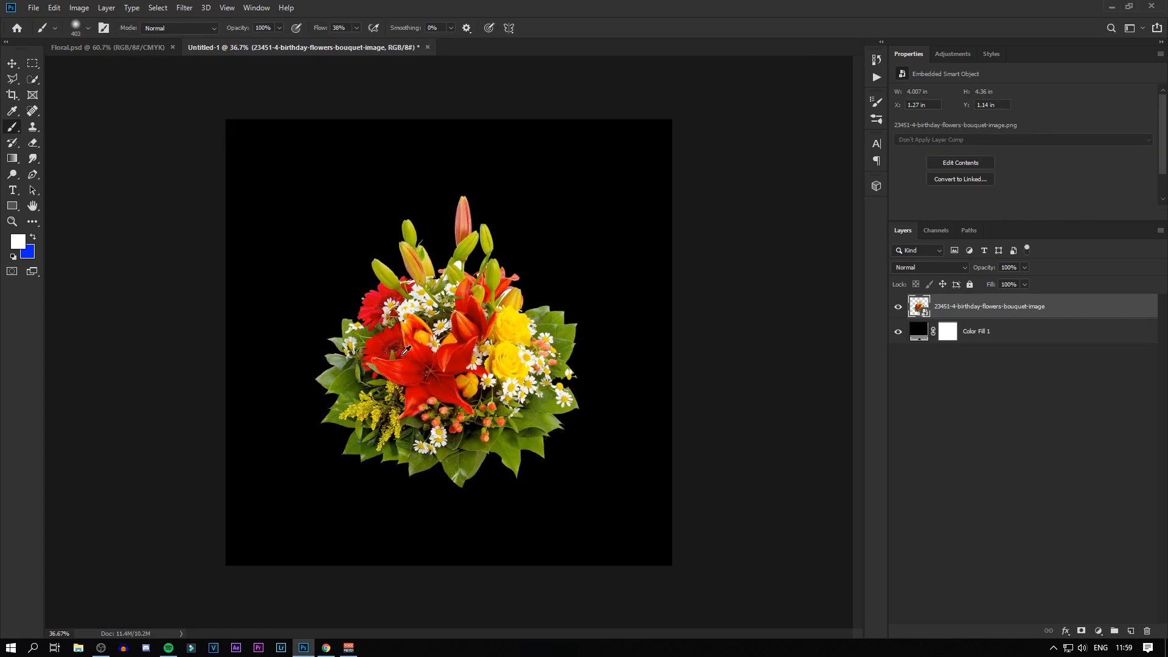
Enlarge the bouquet slightly to about 4.24 × 4.61 in and centre it on the canvas
{"action": "key", "text": "ctrl+minus"}
{"action": "key", "text": "ctrl+t"}
{"action": "left_click_drag", "start_coordinate": [592, 203], "coordinate": [608, 191]}
{"action": "left_click_drag", "start_coordinate": [548, 298], "coordinate": [535, 306]}
{"action": "left_click", "coordinate": [467, 27]}
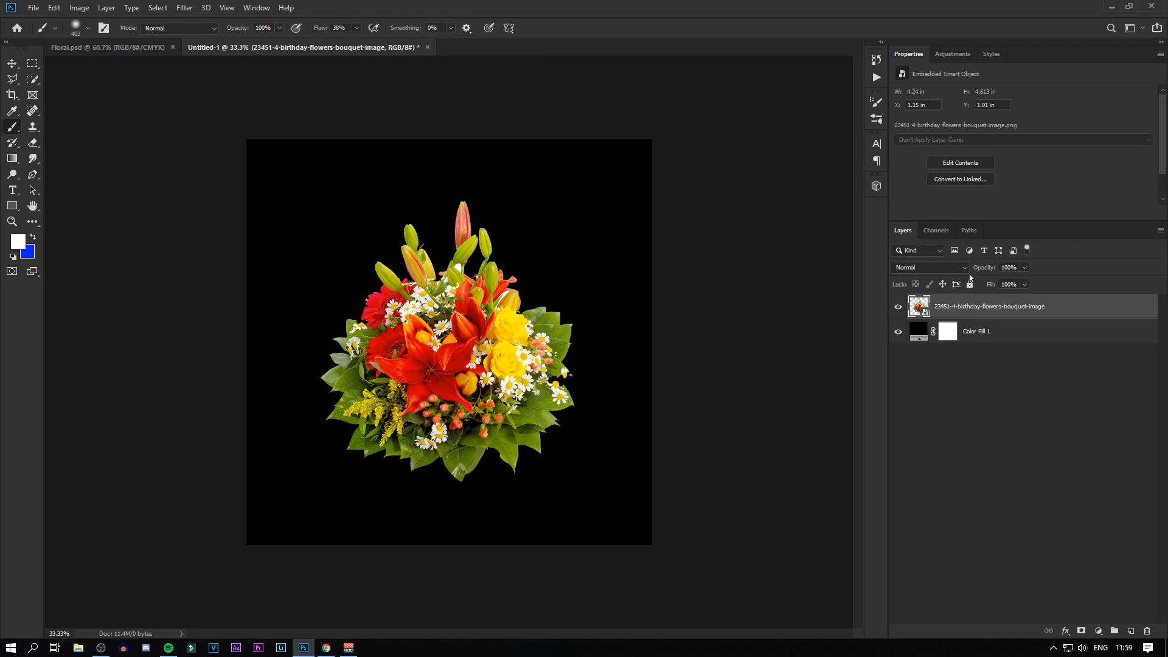
Rename the bouquet image layer to Floral
{"action": "double_click", "coordinate": [972, 307]}
{"action": "type", "text": "Floral"}
{"action": "key", "text": "Return"}
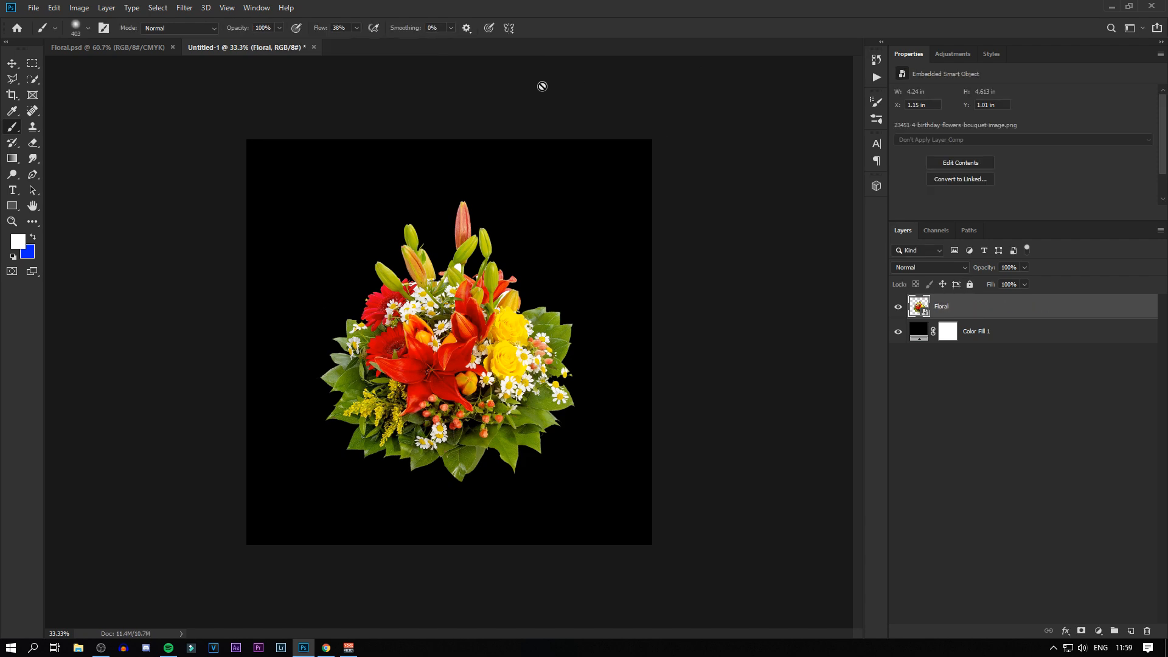
Add the letter L over the bouquet as white 45 pt TYPOGRAPH PRO ExtraBold text
{"action": "scroll", "coordinate": [454, 391], "scroll_direction": "up", "scroll_amount": 5}
{"action": "scroll", "coordinate": [460, 401], "scroll_direction": "down", "scroll_amount": 4}
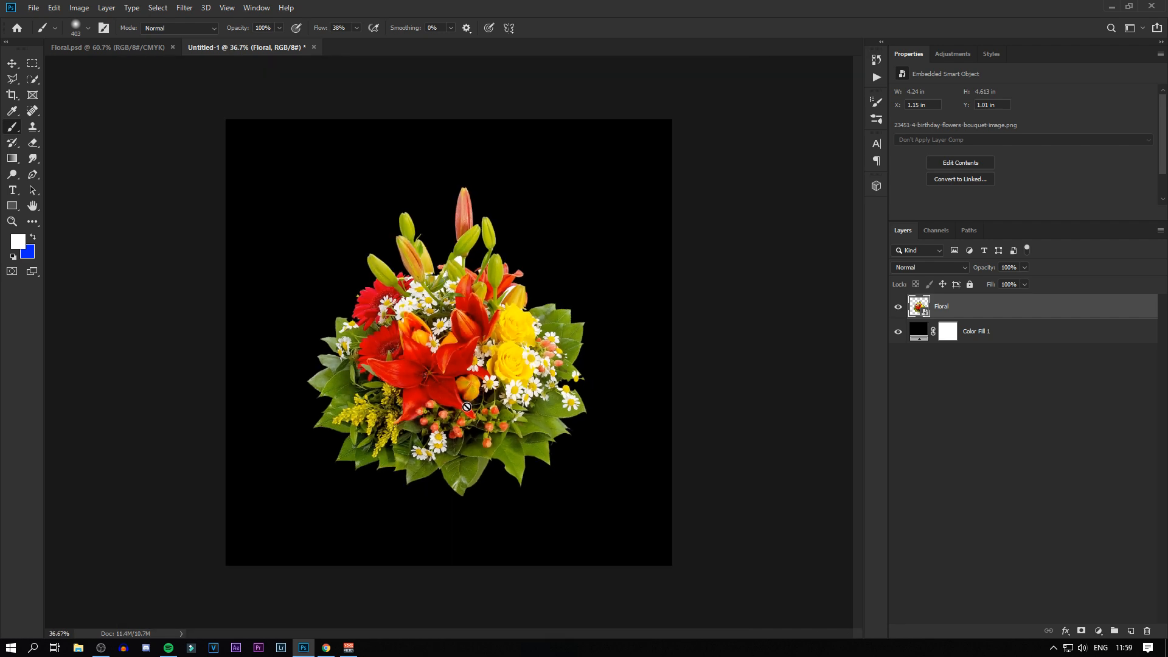
{"action": "left_click", "coordinate": [12, 191]}
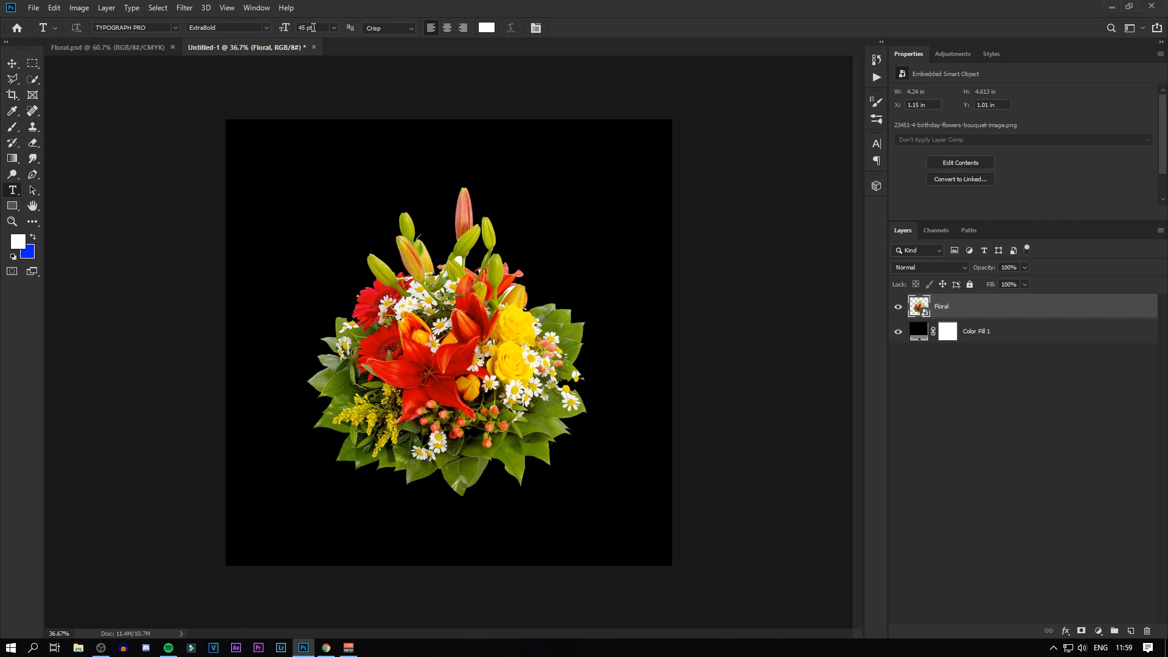
{"action": "left_click_drag", "start_coordinate": [317, 28], "coordinate": [296, 28]}
{"action": "left_click", "coordinate": [400, 355]}
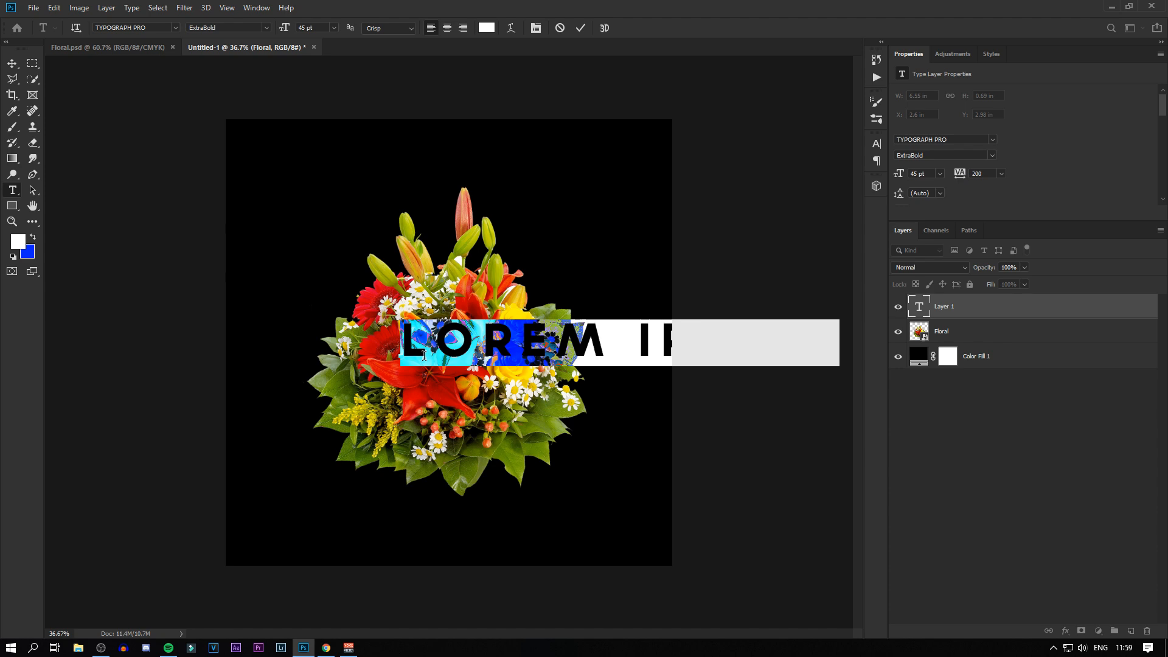
{"action": "type", "text": "L"}
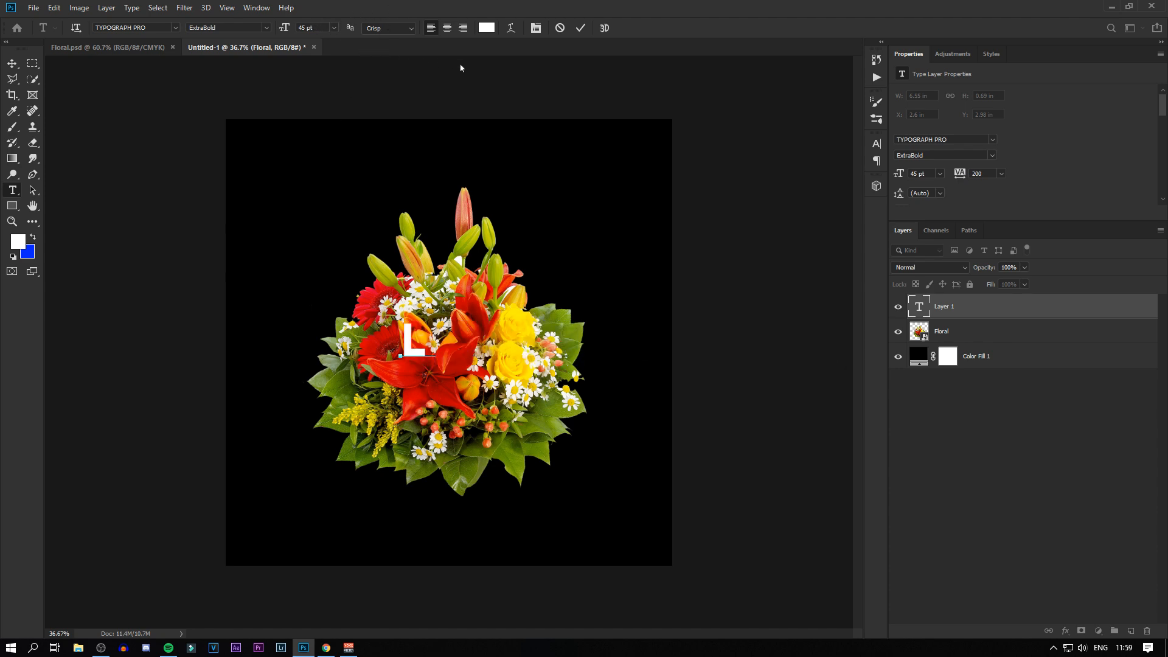
{"action": "left_click", "coordinate": [580, 28]}
{"action": "key", "text": "ctrl+plus"}
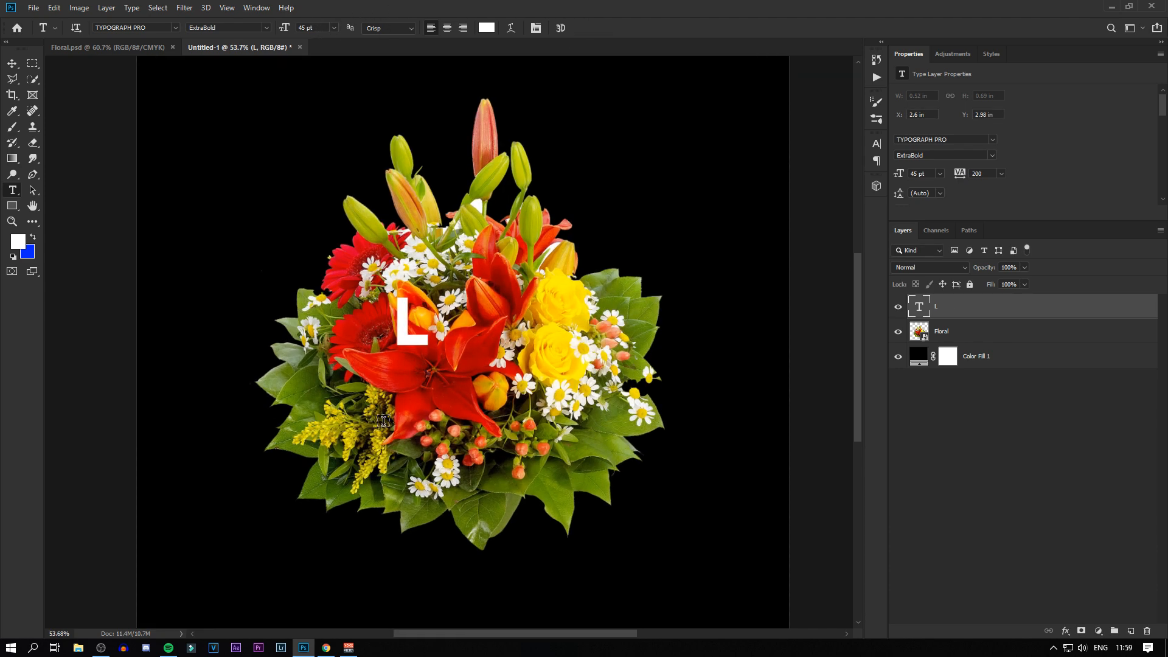
Set the letter L's font size to 65 pt
{"action": "key", "text": "ctrl+minus"}
{"action": "double_click", "coordinate": [916, 305]}
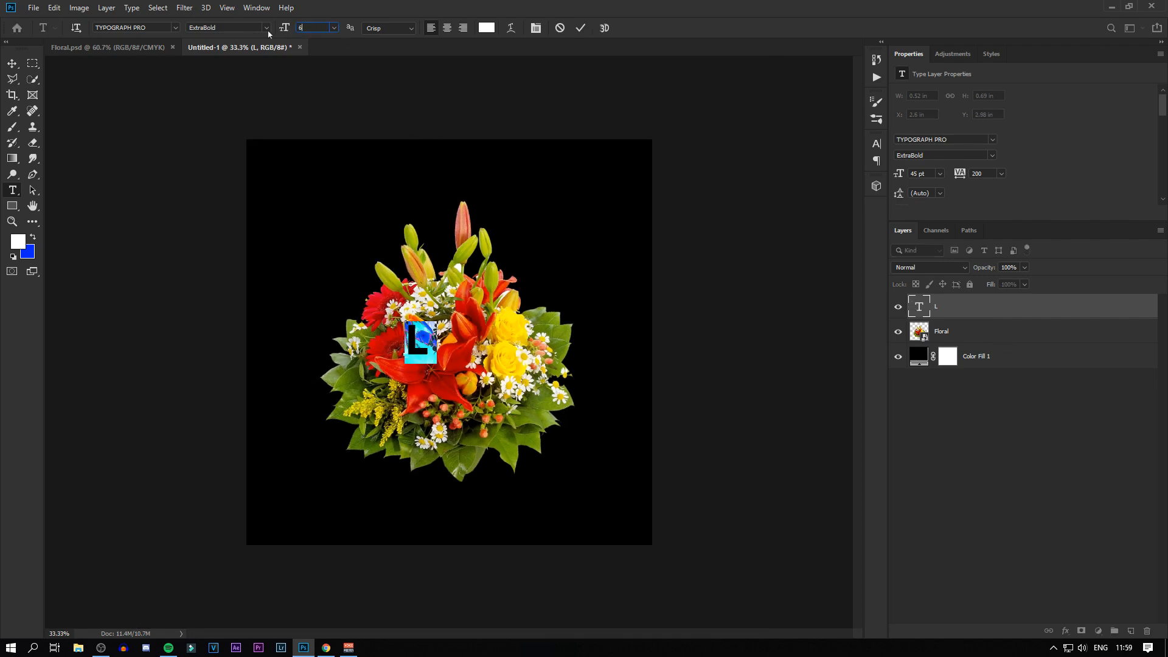
{"action": "left_click", "coordinate": [580, 27]}
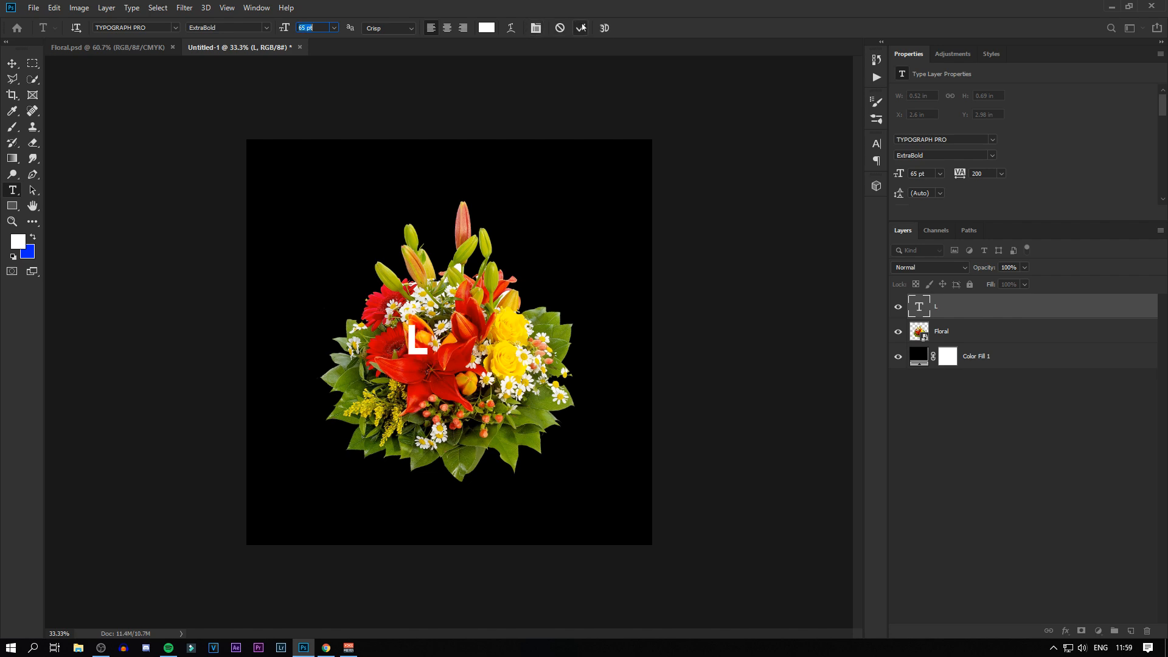
Enlarge the letter L's font size to 94 pt
{"action": "double_click", "coordinate": [919, 307]}
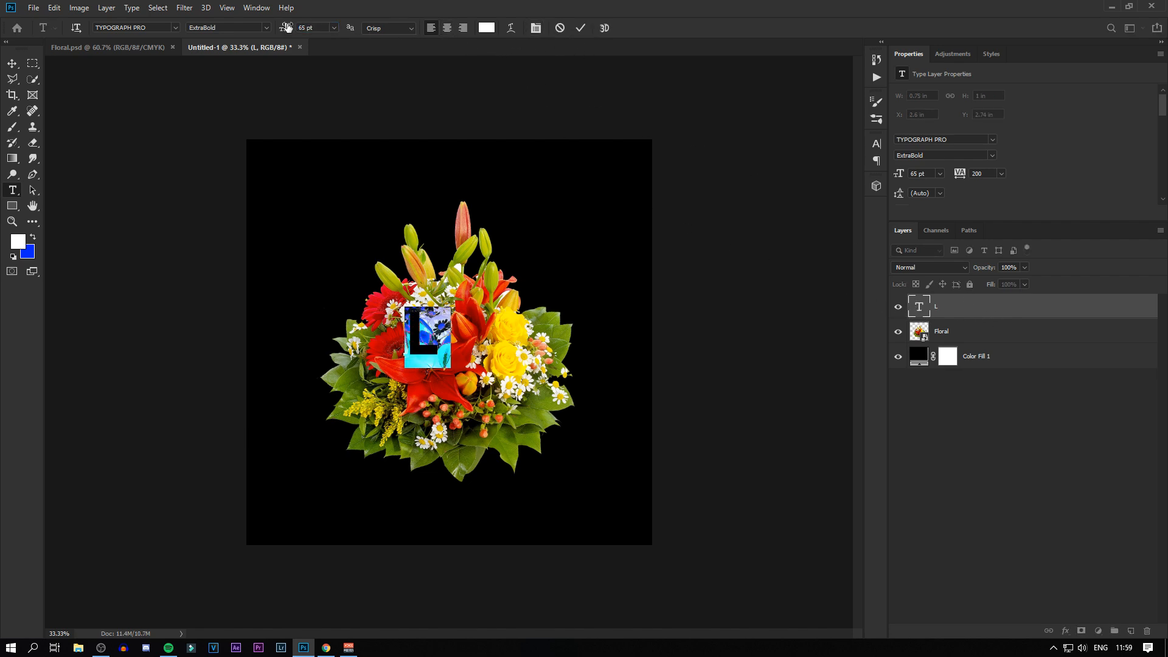
{"action": "left_click_drag", "start_coordinate": [286, 27], "coordinate": [305, 26]}
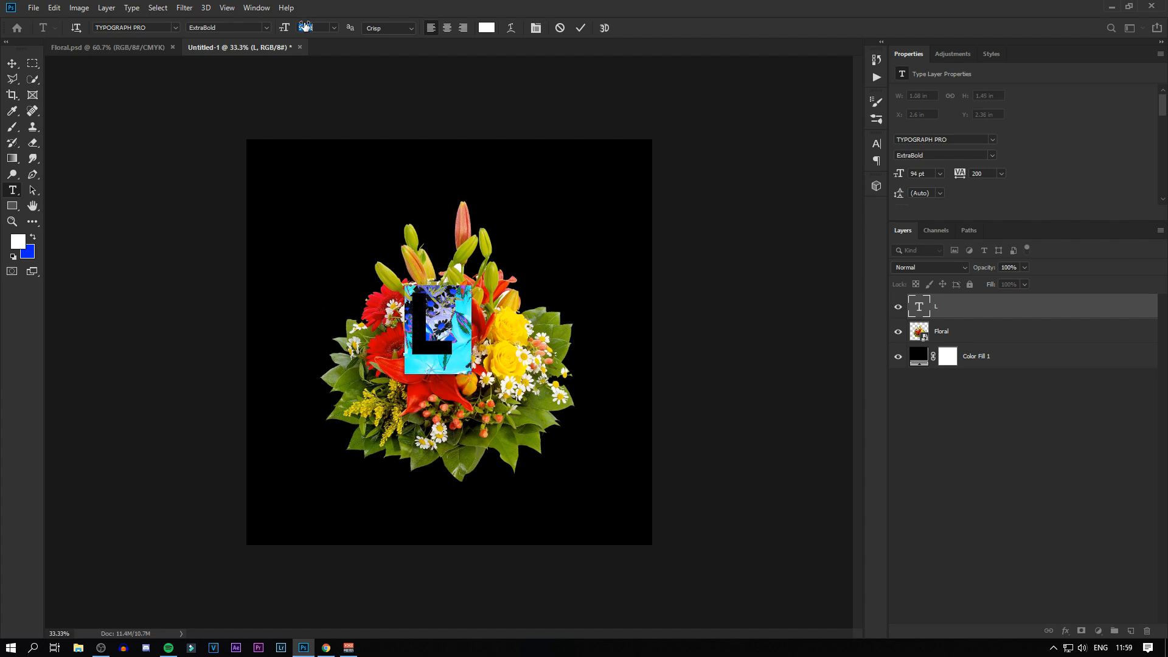
{"action": "left_click", "coordinate": [580, 28]}
Move the letter L up and left over the bouquet to about X 2.18 in, Y 2.15 in
{"action": "key", "text": "ctrl+t"}
{"action": "left_click_drag", "start_coordinate": [421, 328], "coordinate": [395, 315]}
{"action": "left_click", "coordinate": [585, 28]}
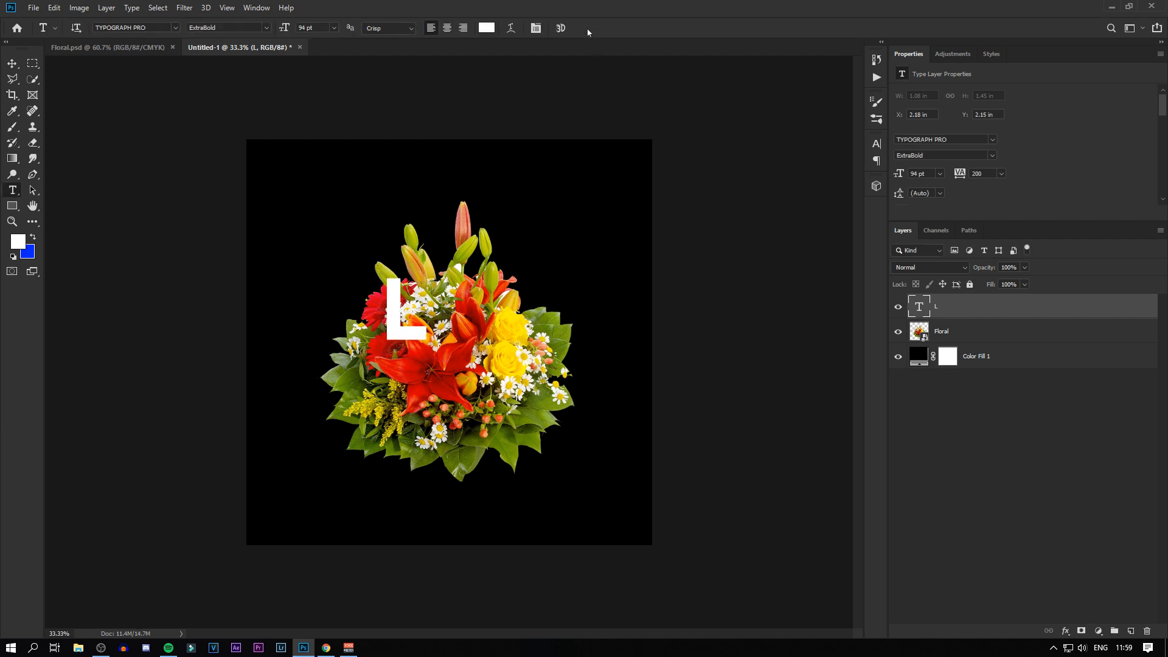
Duplicate the L to its lower right at about X 3.54 in, Y 2.44 in and change the copy to O
{"action": "key", "text": "ctrl+j"}
{"action": "key", "text": "ctrl+t"}
{"action": "left_click_drag", "start_coordinate": [416, 335], "coordinate": [498, 353]}
{"action": "left_click", "coordinate": [586, 28]}
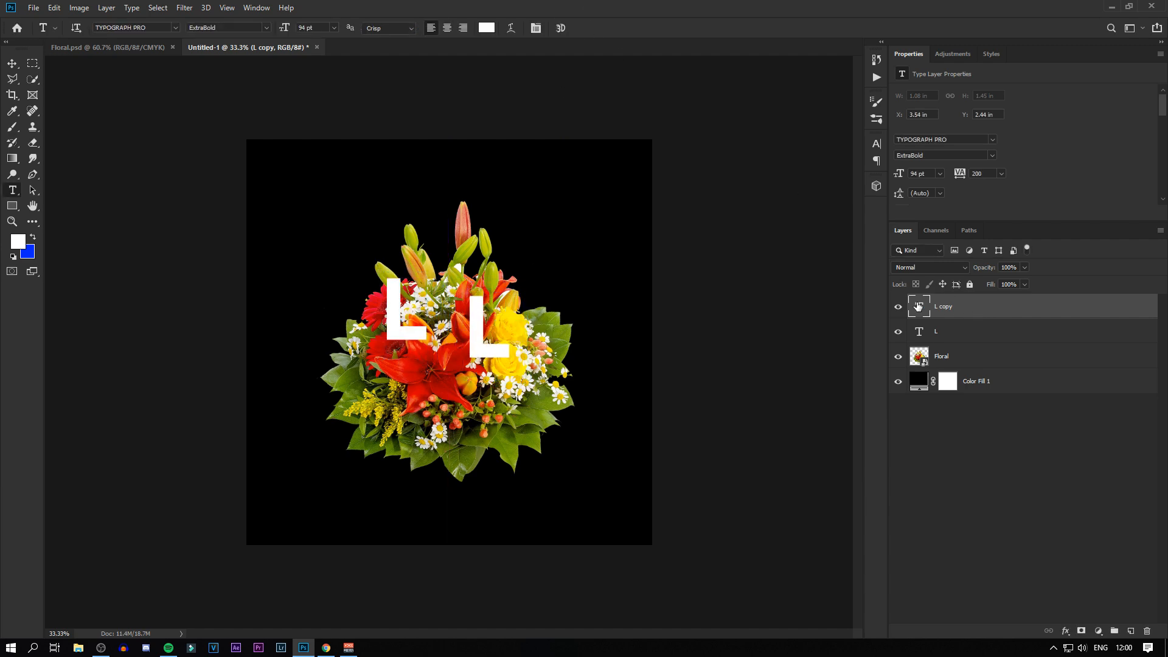
{"action": "double_click", "coordinate": [919, 308]}
{"action": "type", "text": "O"}
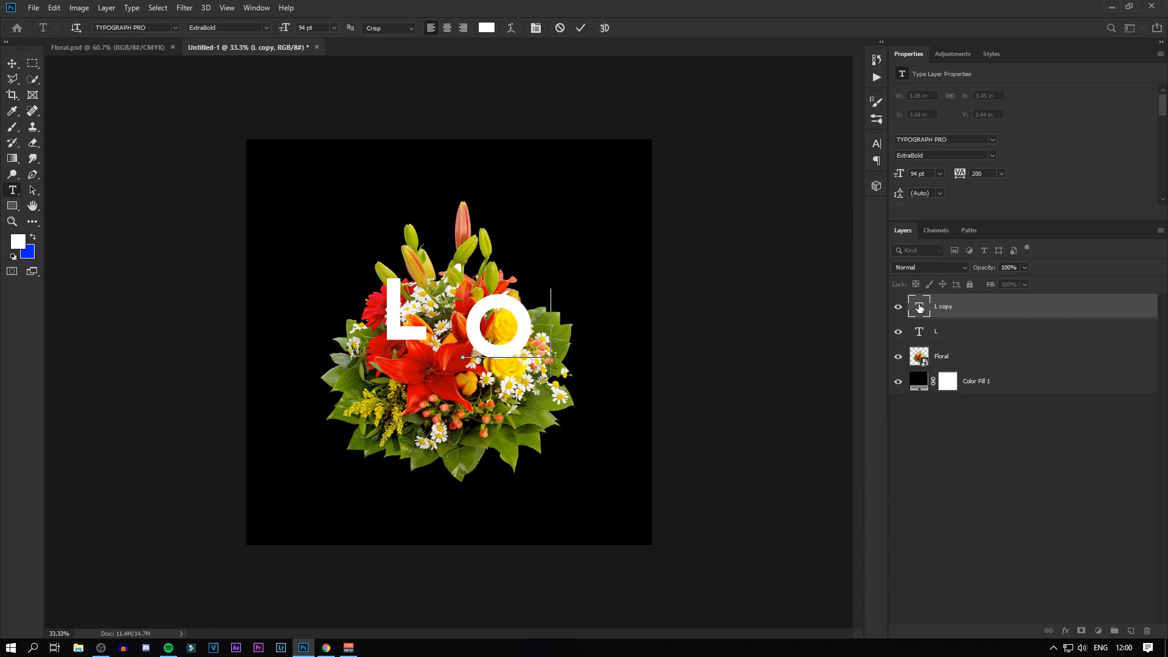
{"action": "left_click", "coordinate": [581, 28]}
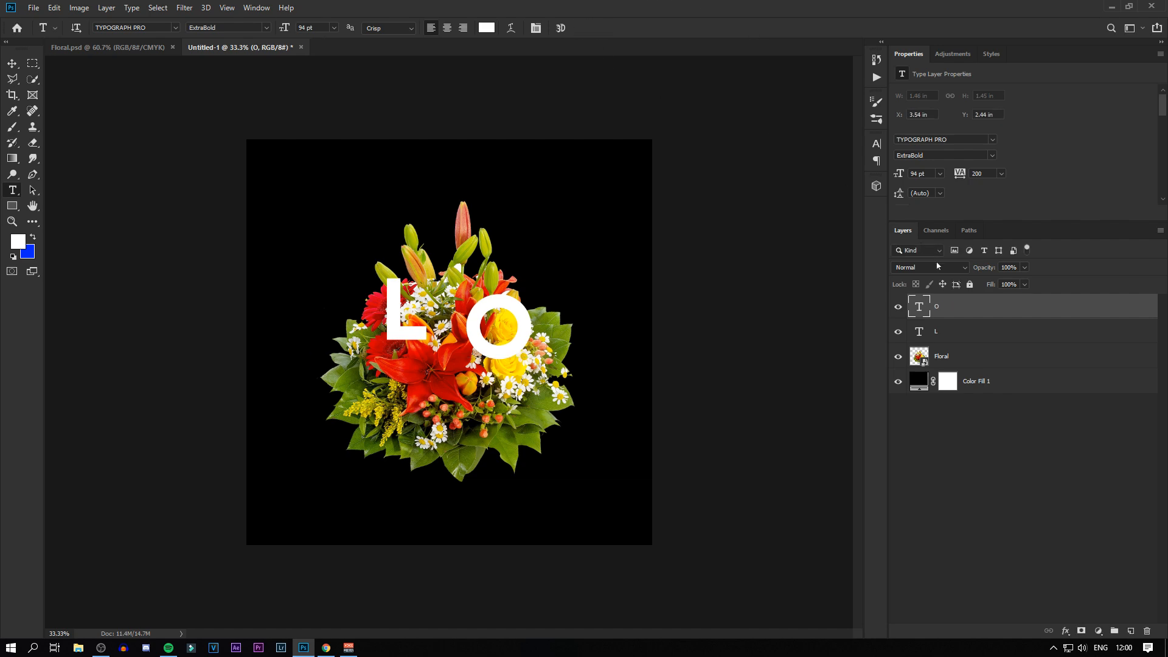
Duplicate the O to below the L at about X 2.25 in, Y 3.58 in and change the copy to V
{"action": "key", "text": "ctrl+j"}
{"action": "key", "text": "ctrl+t"}
{"action": "left_click_drag", "start_coordinate": [518, 329], "coordinate": [433, 397]}
{"action": "left_click", "coordinate": [584, 27]}
{"action": "double_click", "coordinate": [923, 308]}
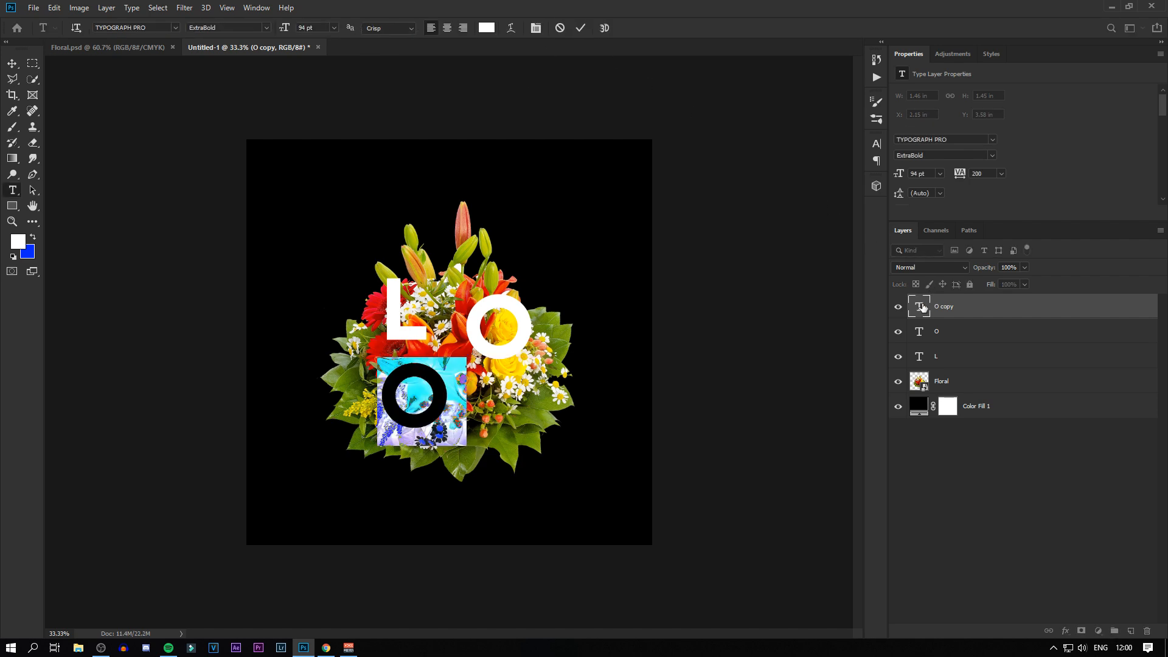
{"action": "type", "text": "V"}
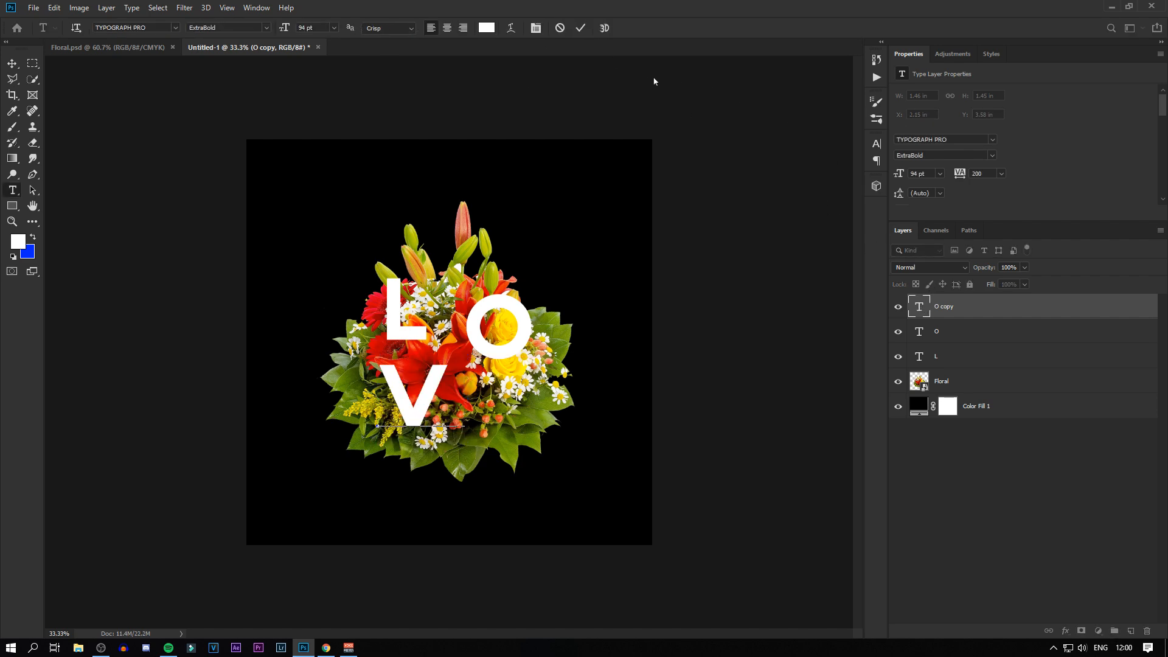
{"action": "left_click", "coordinate": [580, 29]}
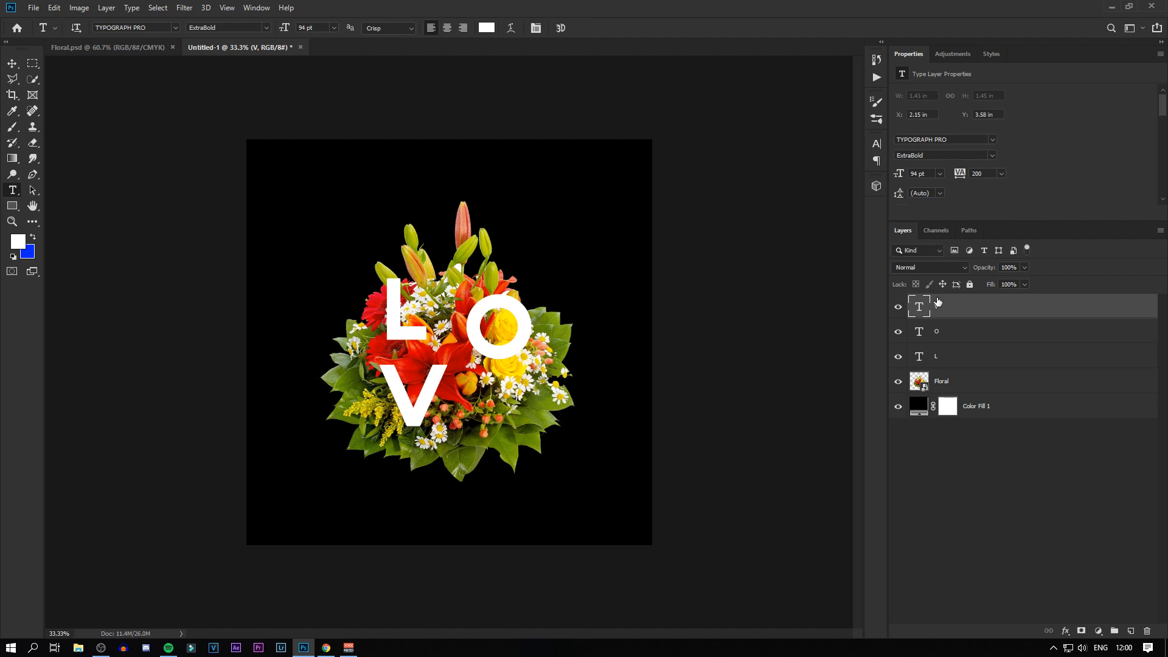
Duplicate the V to below the O at about X 3.57 in, Y 3.85 in and change the copy to E
{"action": "key", "text": "ctrl+j"}
{"action": "key", "text": "ctrl+t"}
{"action": "left_click_drag", "start_coordinate": [409, 385], "coordinate": [496, 403]}
{"action": "left_click", "coordinate": [583, 28]}
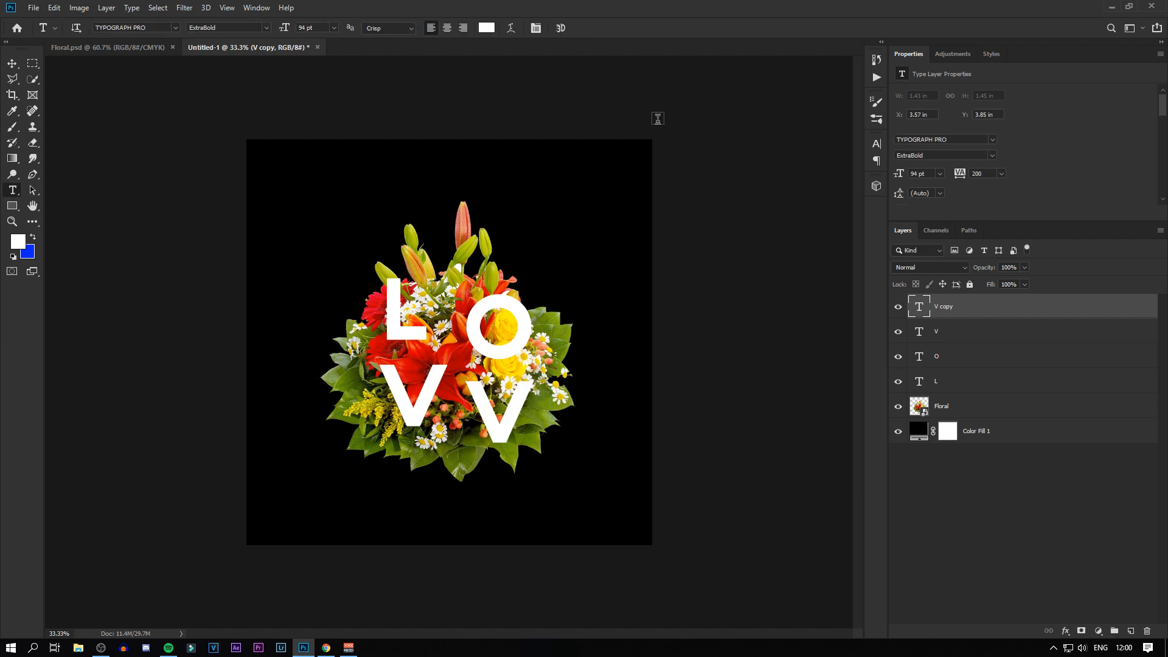
{"action": "double_click", "coordinate": [912, 316]}
{"action": "type", "text": "E"}
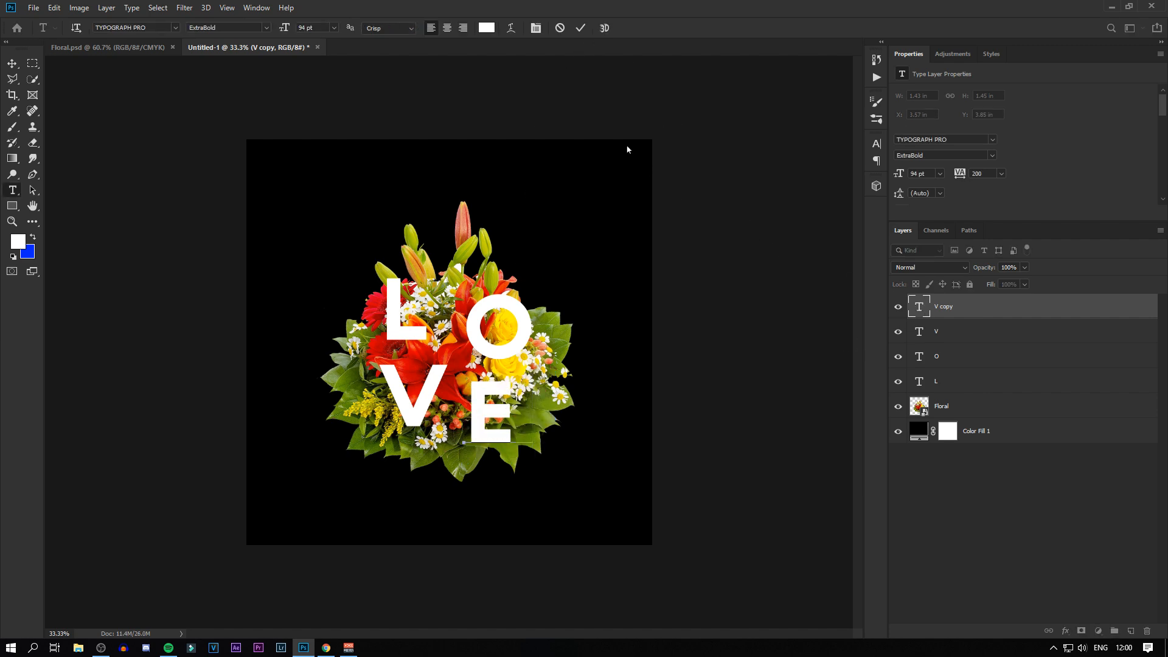
{"action": "left_click", "coordinate": [581, 28]}
Draw a rectangle frame of about 1459 × 1471 px around the bouquet, with no fill and a white 12 px stroke
{"action": "scroll", "coordinate": [519, 472], "scroll_direction": "down", "scroll_amount": 3}
{"action": "scroll", "coordinate": [418, 444], "scroll_direction": "up", "scroll_amount": 4}
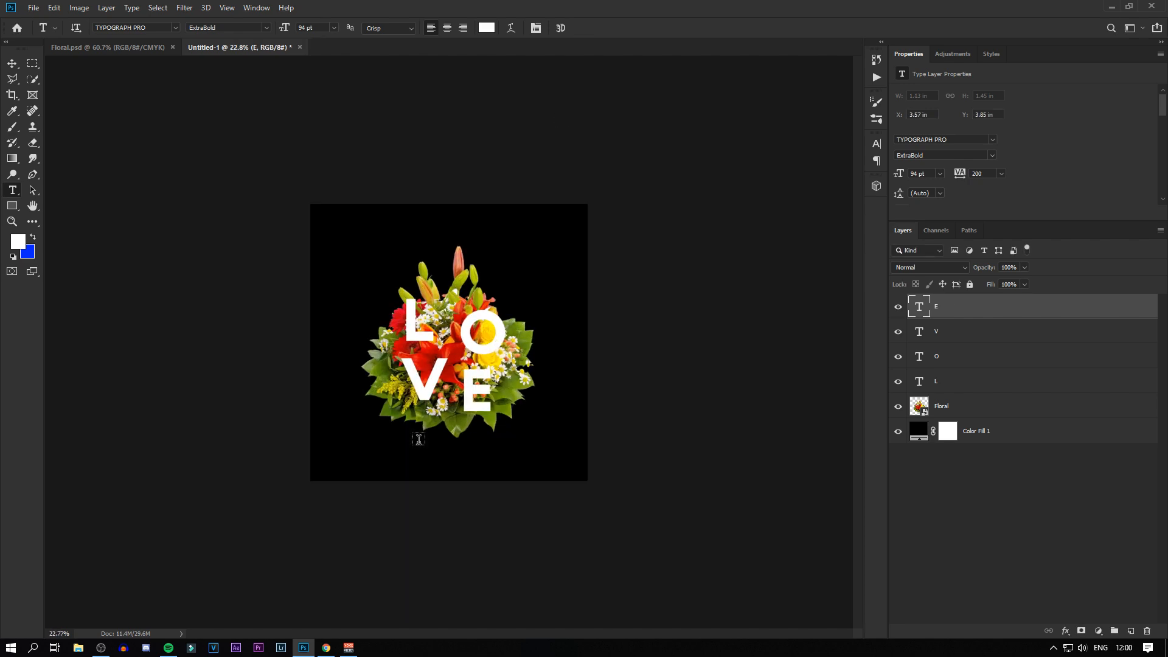
{"action": "scroll", "coordinate": [435, 424], "scroll_direction": "up", "scroll_amount": 1}
{"action": "scroll", "coordinate": [433, 417], "scroll_direction": "down", "scroll_amount": 2}
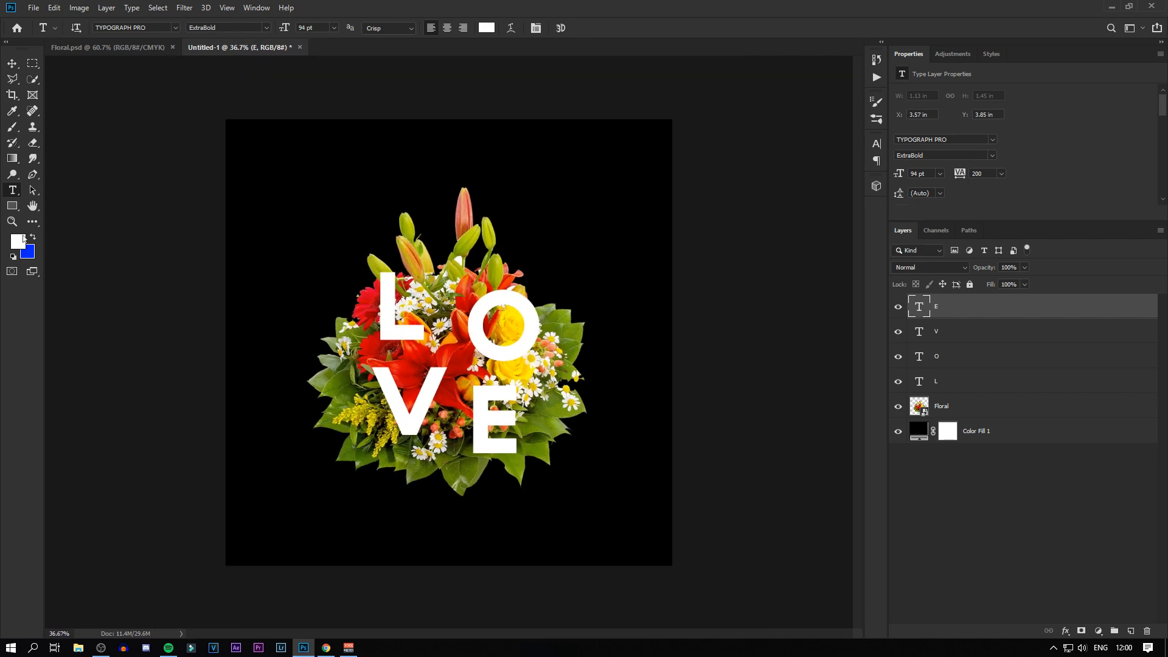
{"action": "left_click", "coordinate": [11, 207]}
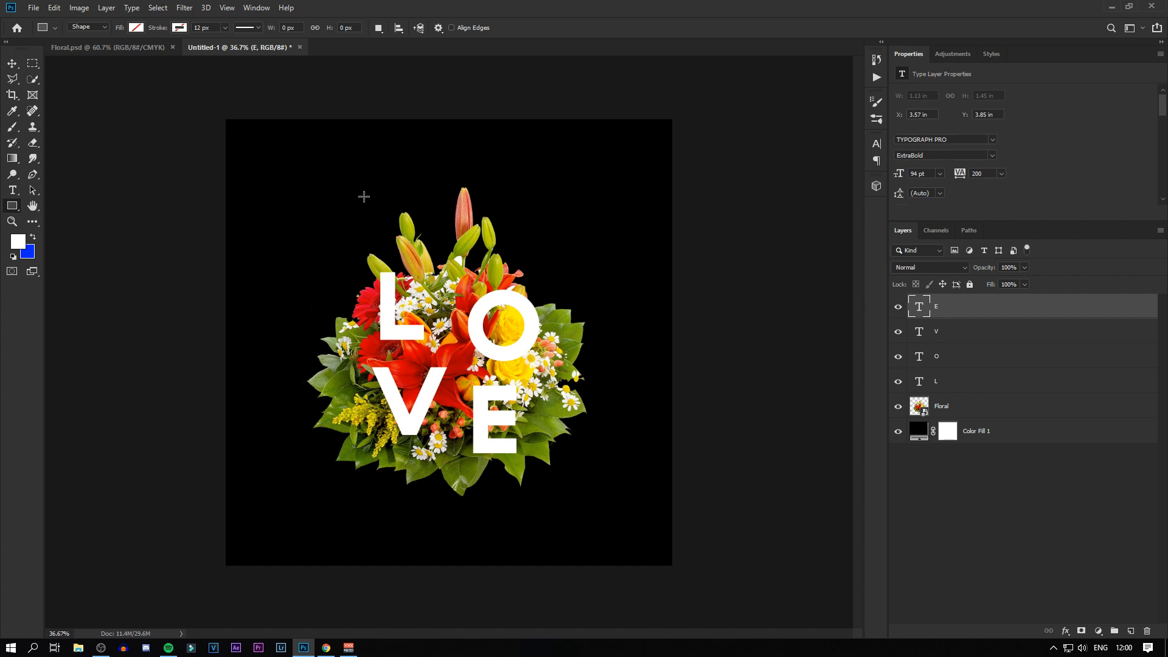
{"action": "scroll", "coordinate": [351, 226], "scroll_direction": "up", "scroll_amount": 1}
{"action": "scroll", "coordinate": [351, 226], "scroll_direction": "down", "scroll_amount": 1}
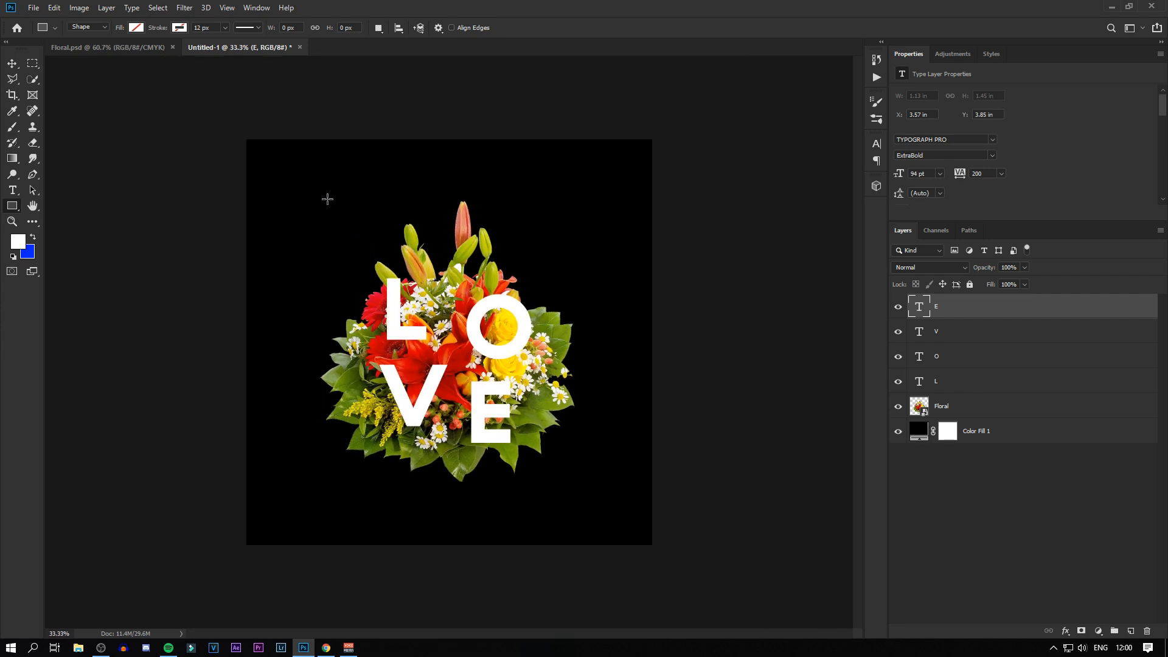
{"action": "left_click", "coordinate": [138, 28]}
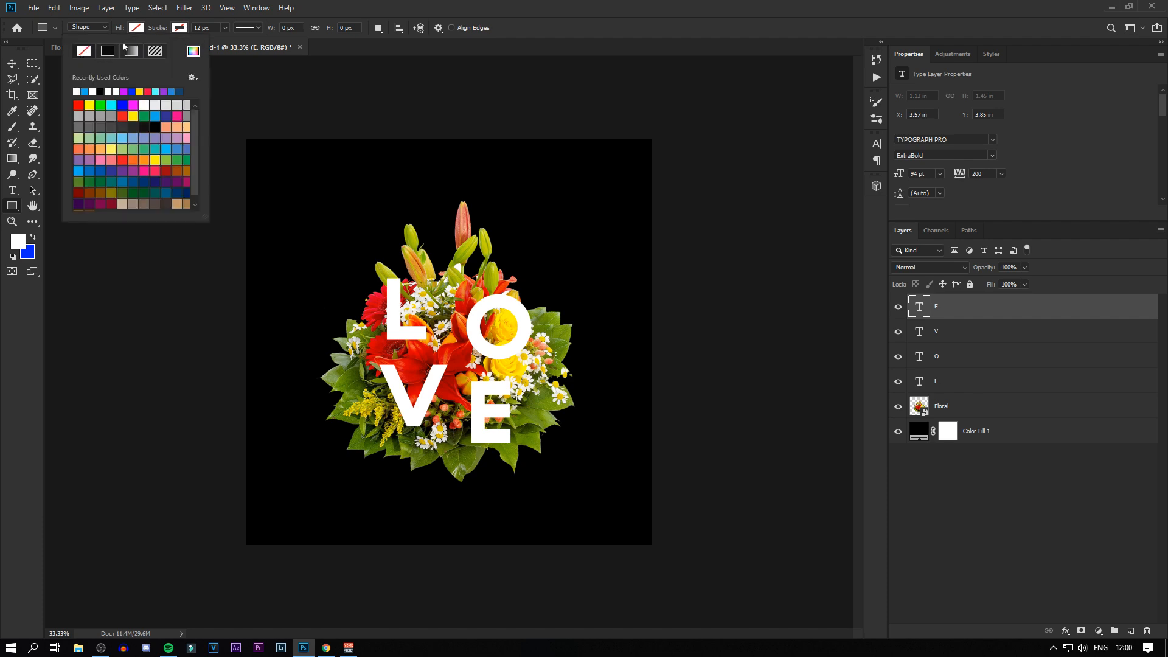
{"action": "left_click", "coordinate": [179, 28]}
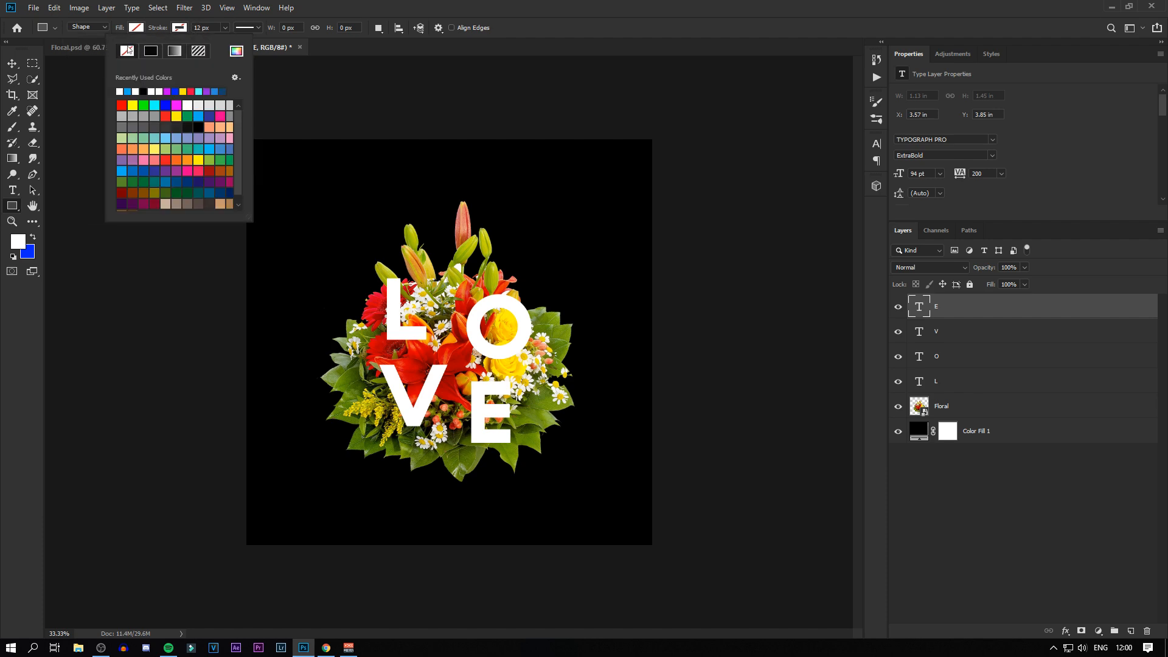
{"action": "left_click", "coordinate": [178, 30]}
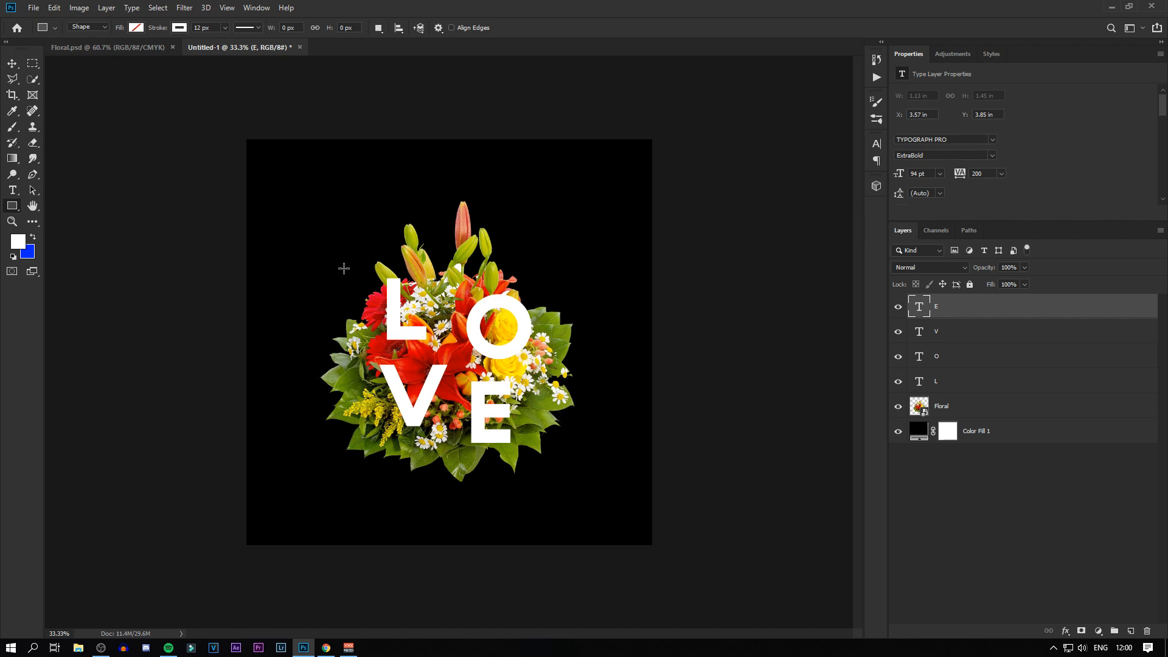
{"action": "left_click_drag", "start_coordinate": [305, 196], "coordinate": [602, 495]}
{"action": "left_click", "coordinate": [1006, 584]}
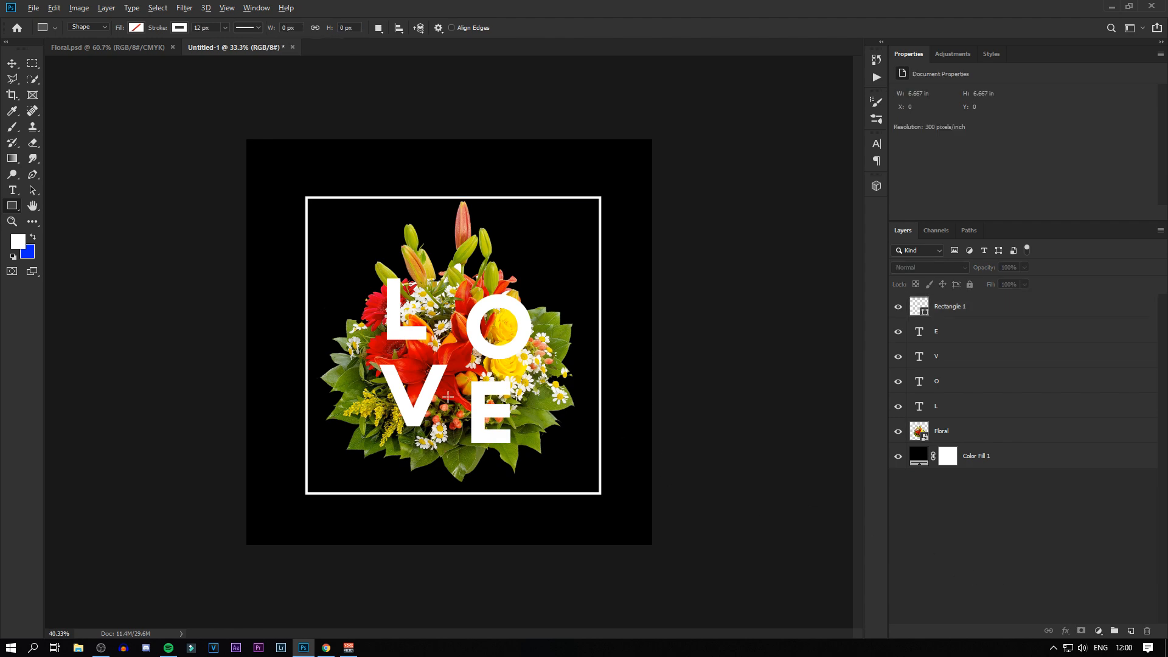
{"action": "scroll", "coordinate": [502, 403], "scroll_direction": "up", "scroll_amount": 2}
{"action": "left_click", "coordinate": [962, 307]}
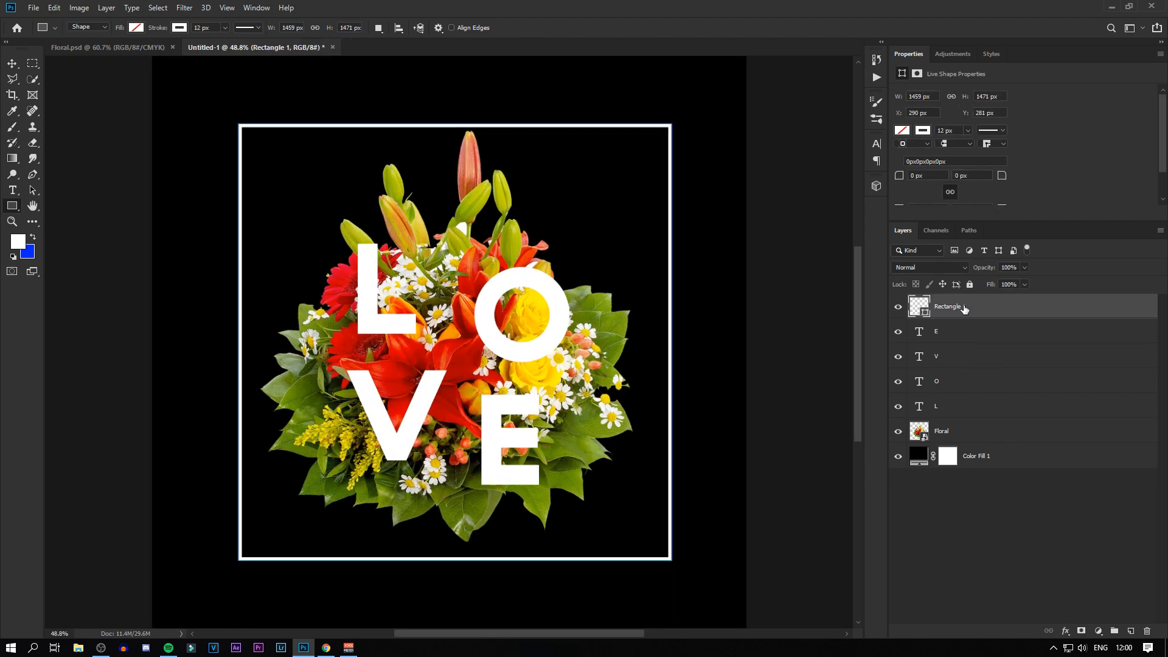
{"action": "left_click", "coordinate": [977, 559]}
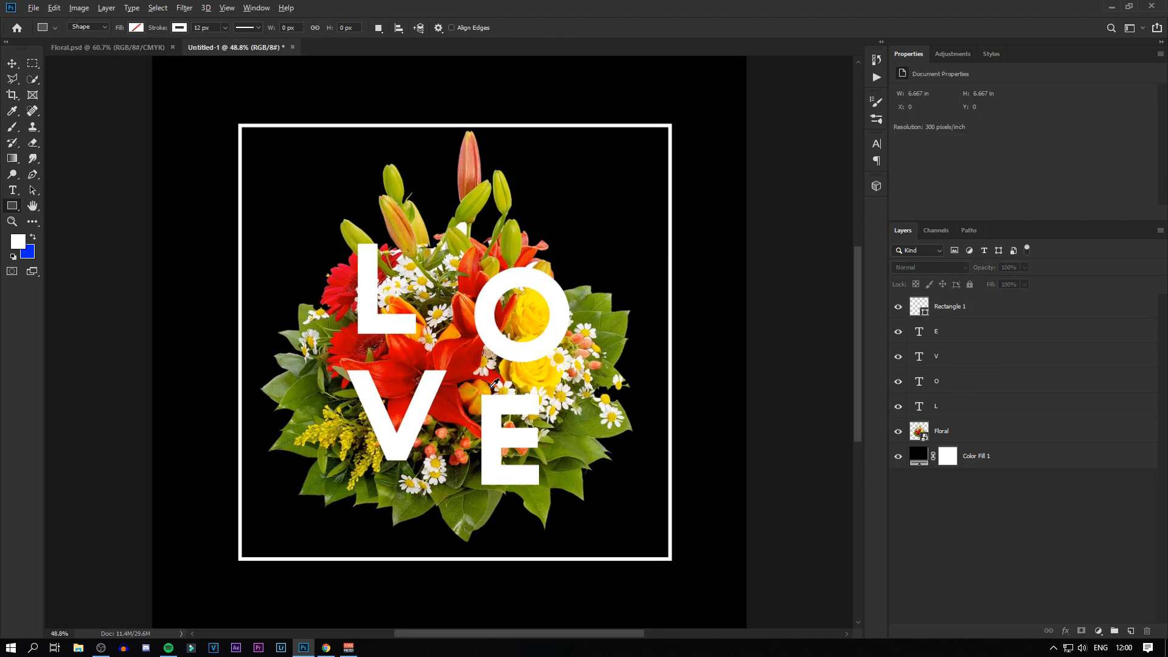
Convert the L text layer to a smart object and rasterize it
{"action": "scroll", "coordinate": [493, 383], "scroll_direction": "up", "scroll_amount": 2}
{"action": "scroll", "coordinate": [492, 327], "scroll_direction": "down", "scroll_amount": 3}
{"action": "scroll", "coordinate": [449, 355], "scroll_direction": "up", "scroll_amount": 2}
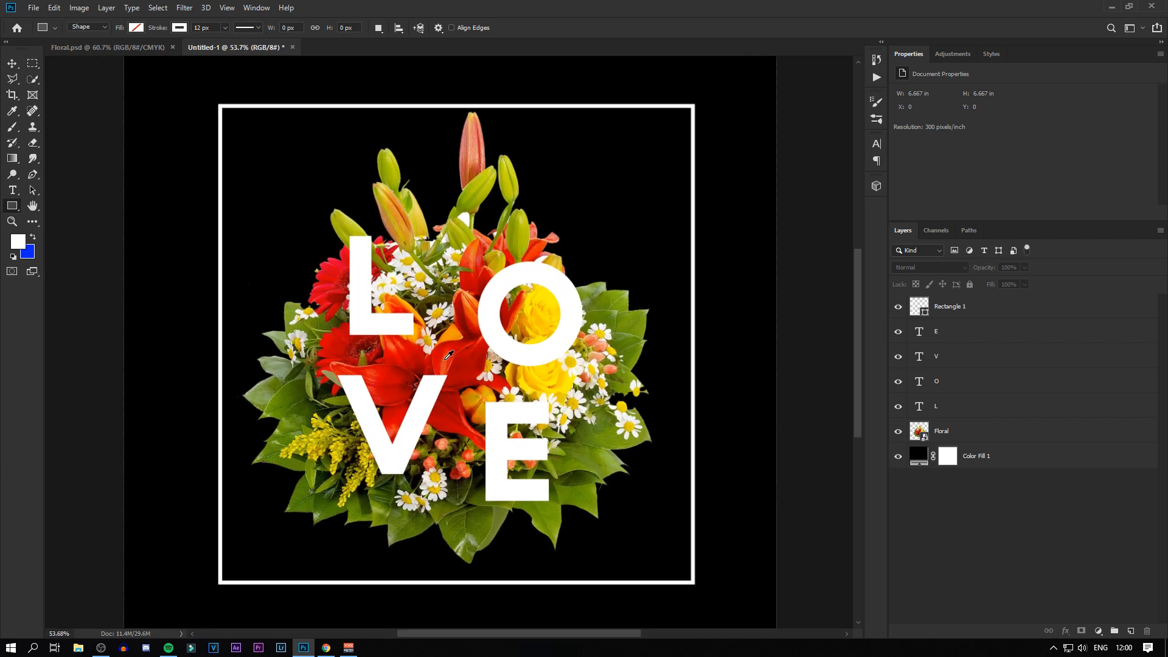
{"action": "scroll", "coordinate": [465, 350], "scroll_direction": "up", "scroll_amount": 2}
{"action": "left_click", "coordinate": [949, 414]}
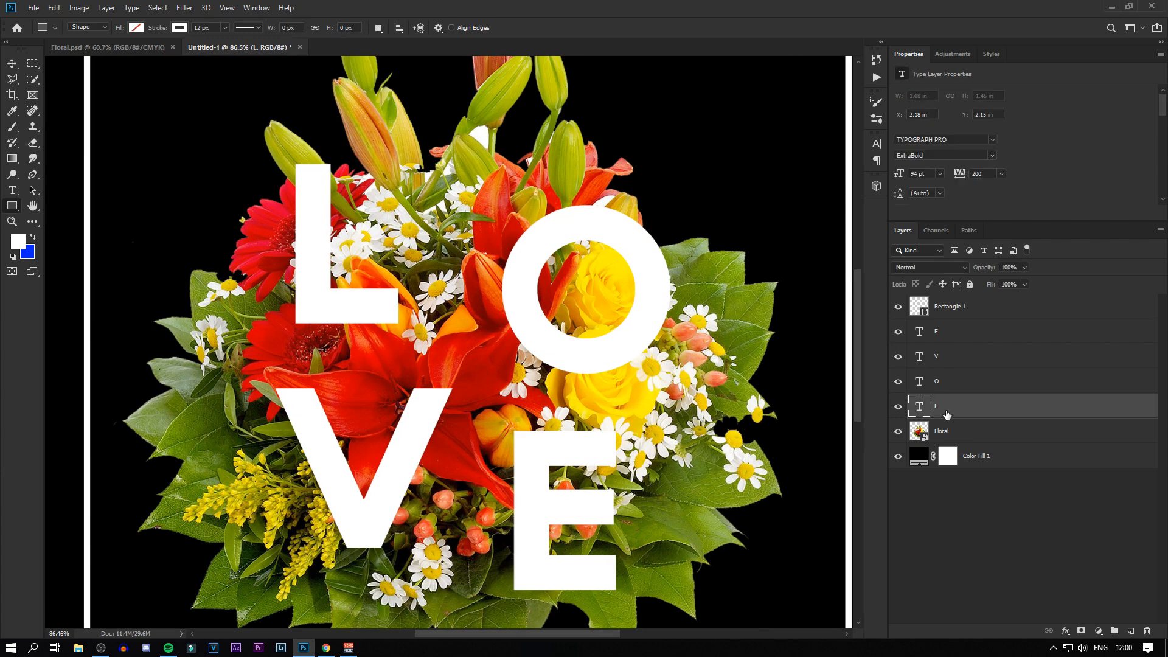
{"action": "right_click", "coordinate": [962, 409]}
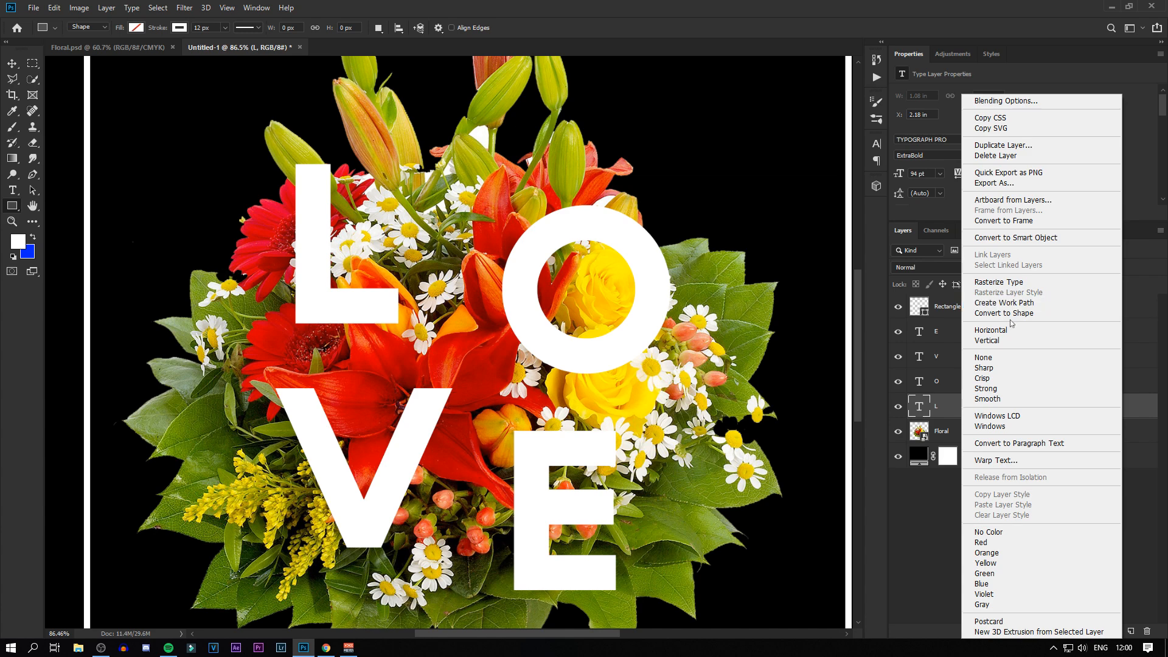
{"action": "left_click", "coordinate": [1015, 238]}
{"action": "right_click", "coordinate": [985, 405]}
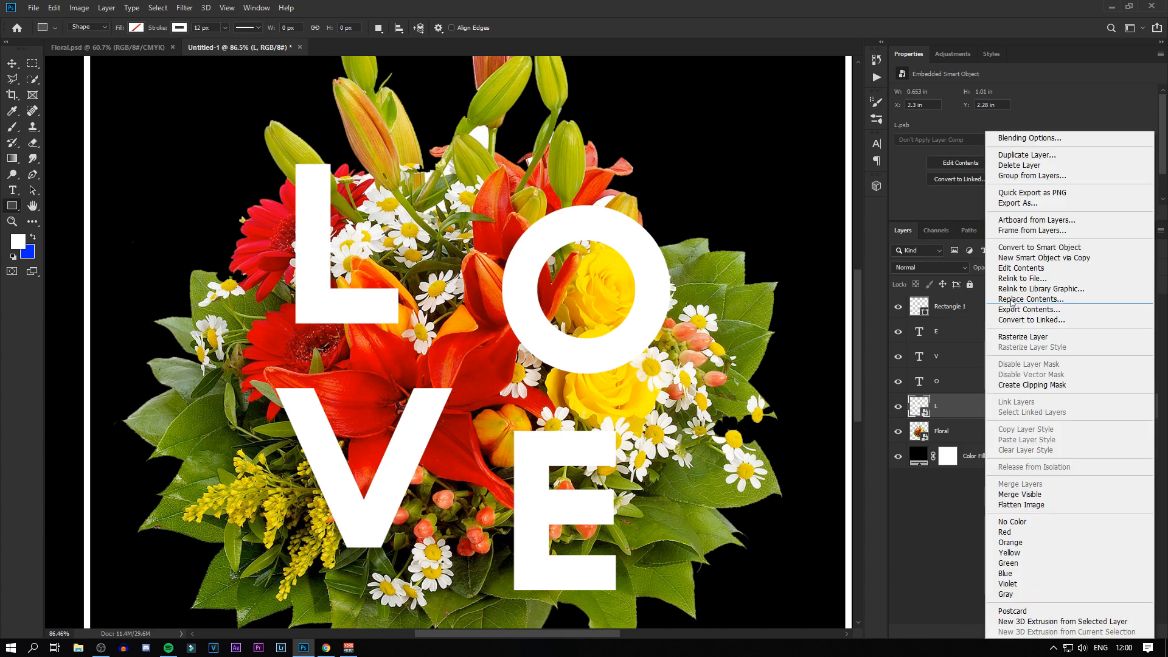
{"action": "left_click", "coordinate": [1029, 341]}
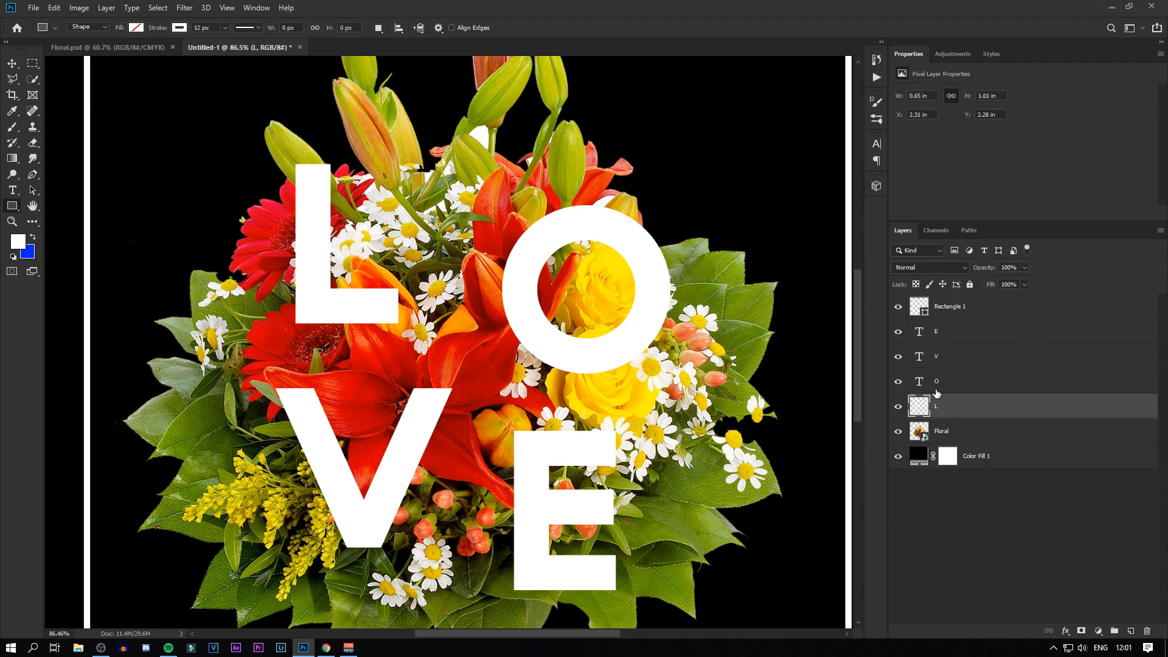
Lower the L layer's opacity to 35%
{"action": "scroll", "coordinate": [406, 225], "scroll_direction": "up", "scroll_amount": 1}
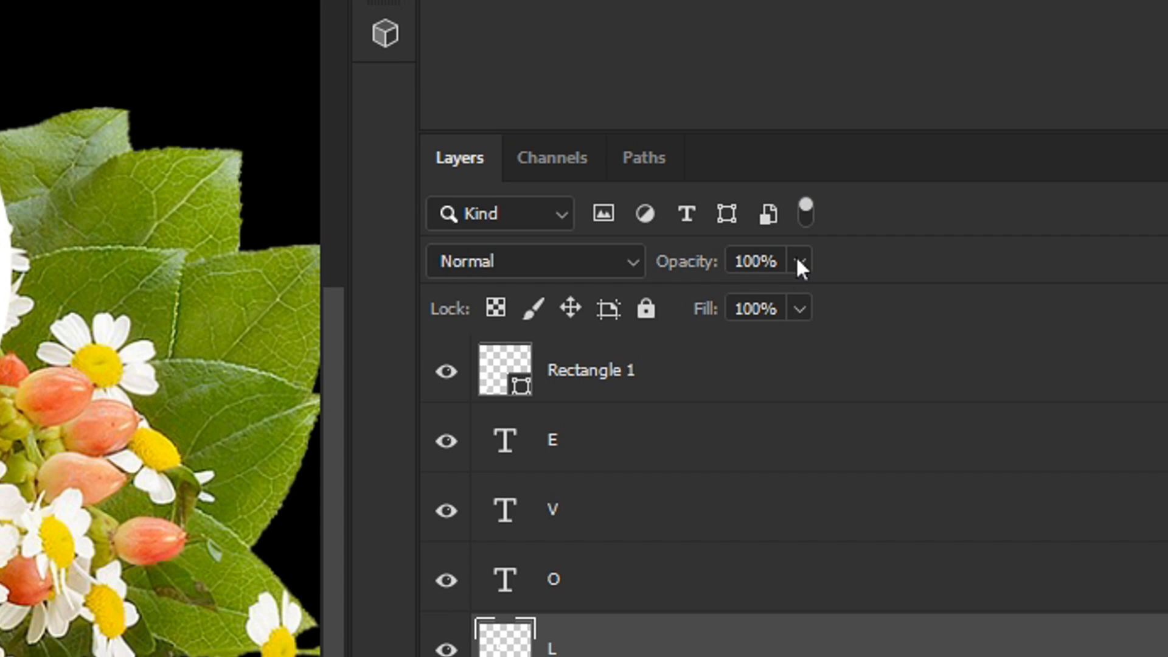
{"action": "left_click", "coordinate": [1024, 267]}
{"action": "left_click_drag", "start_coordinate": [794, 297], "coordinate": [700, 304]}
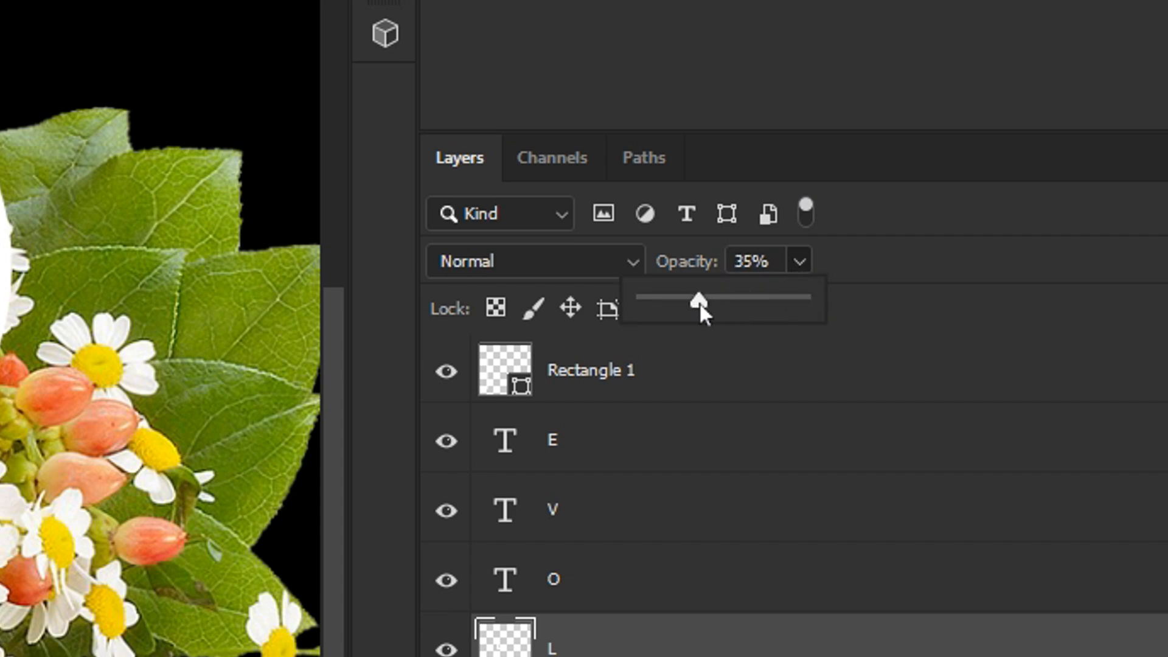
Erase the parts of the L that cover the two white daisies and their stems, using a small eraser brush
{"action": "scroll", "coordinate": [452, 341], "scroll_direction": "up", "scroll_amount": 4}
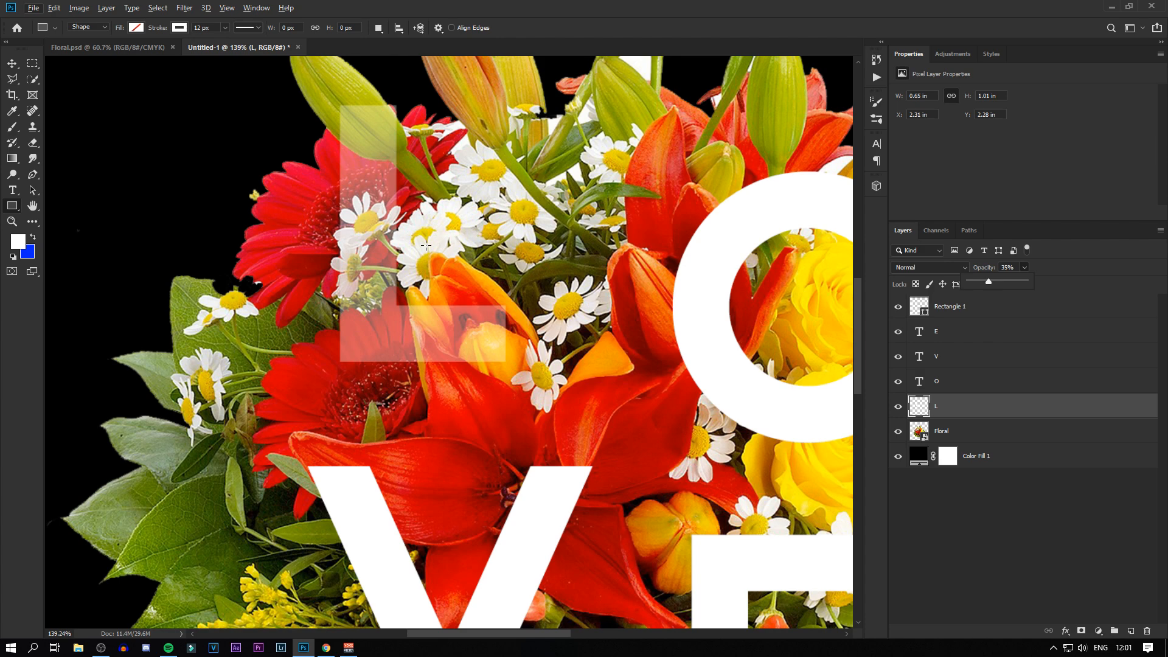
{"action": "left_click", "coordinate": [34, 144]}
{"action": "left_click", "coordinate": [34, 144]}
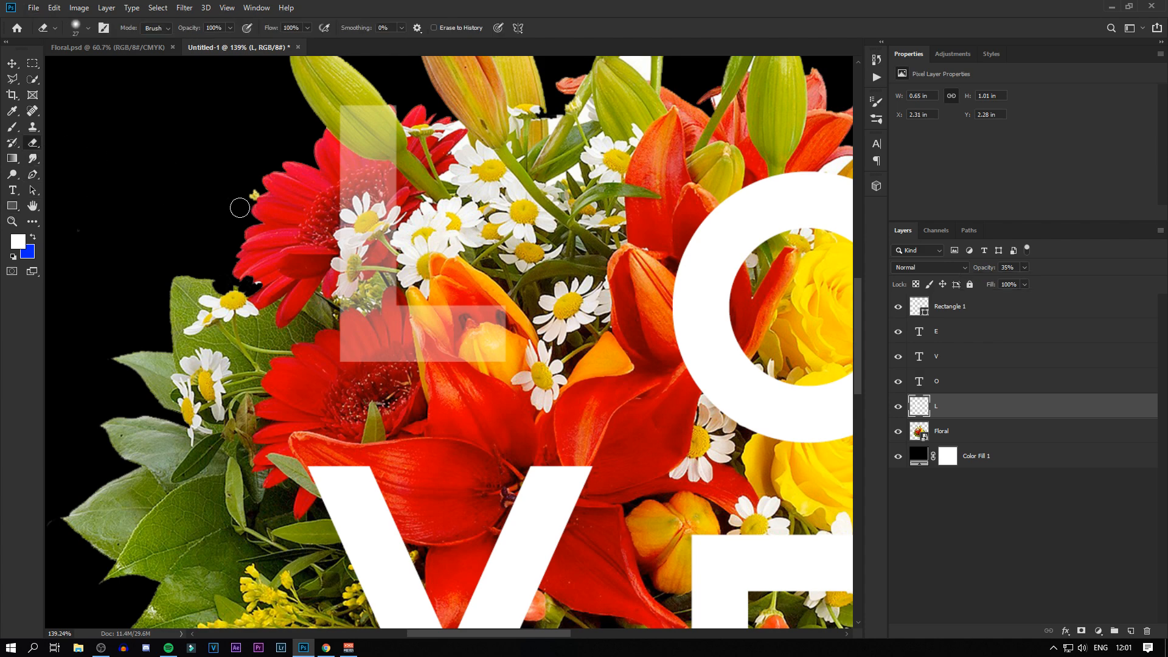
{"action": "scroll", "coordinate": [370, 335], "scroll_direction": "up", "scroll_amount": 4}
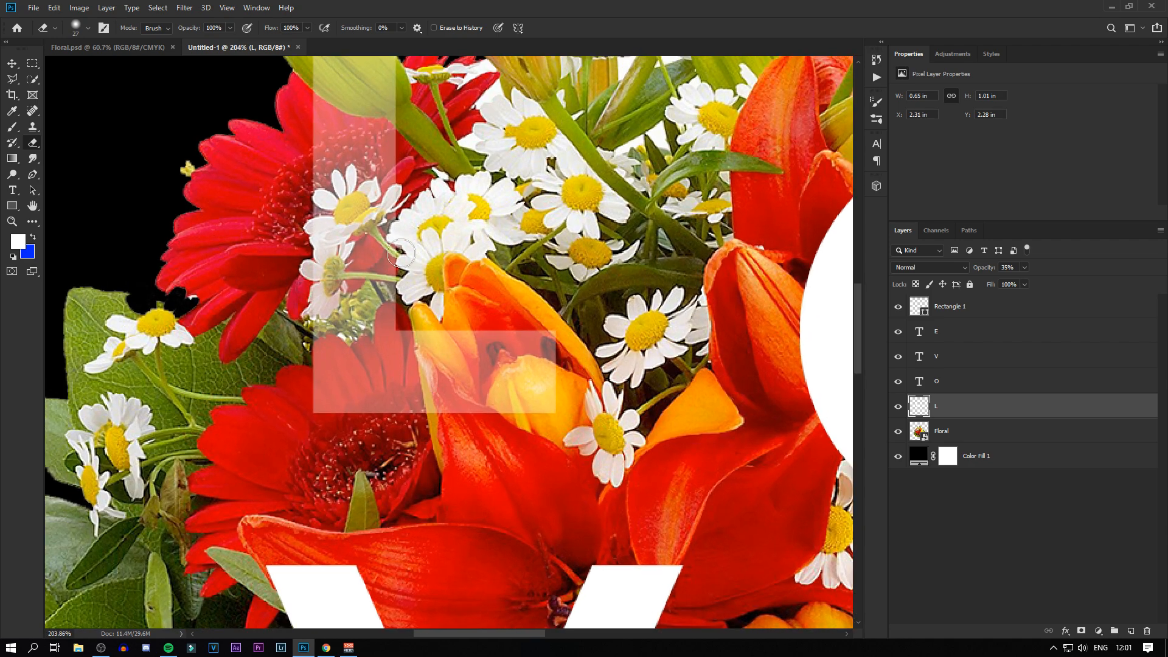
{"action": "scroll", "coordinate": [398, 289], "scroll_direction": "down", "scroll_amount": 4}
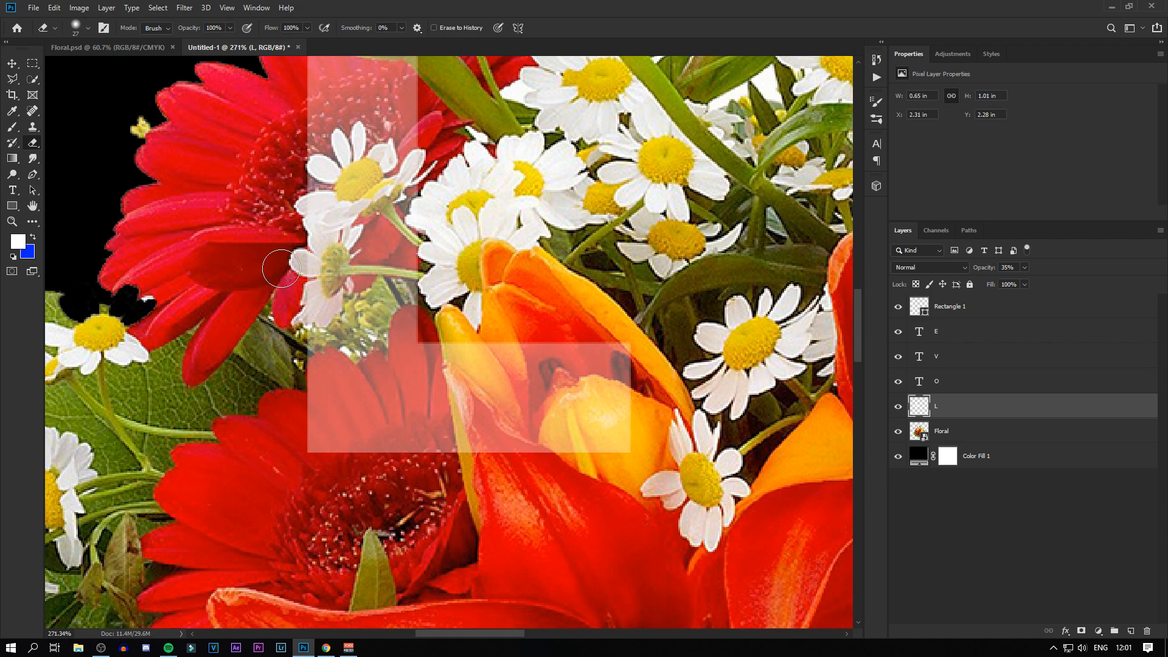
{"action": "scroll", "coordinate": [392, 290], "scroll_direction": "down", "scroll_amount": 6}
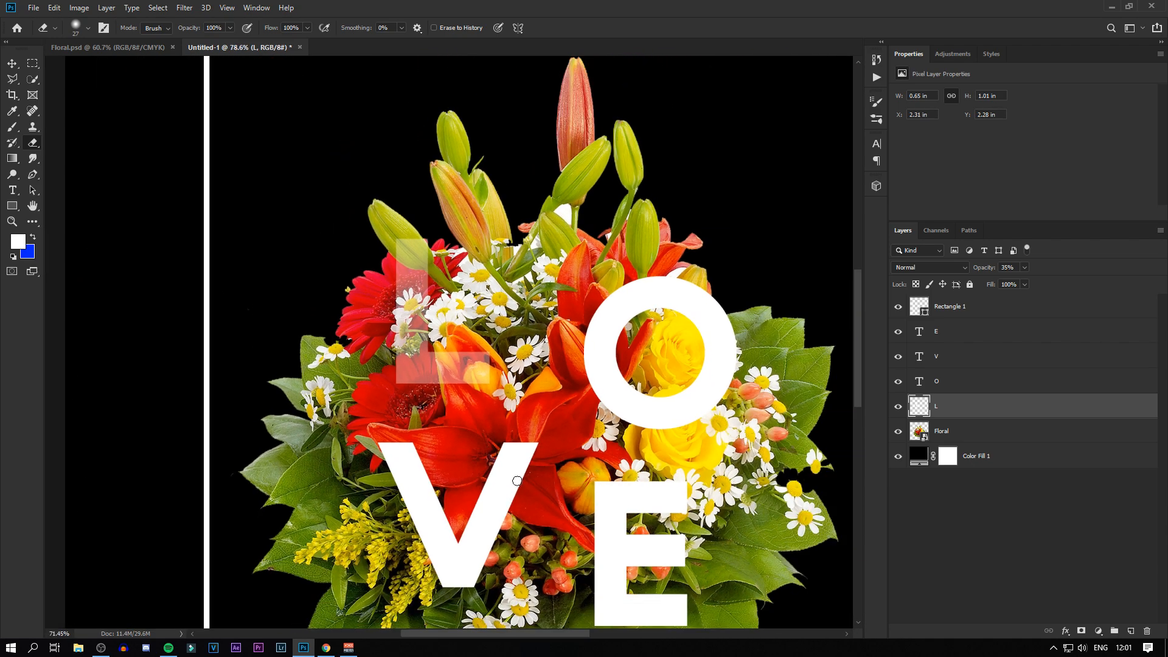
{"action": "scroll", "coordinate": [385, 323], "scroll_direction": "up", "scroll_amount": 5}
{"action": "scroll", "coordinate": [384, 323], "scroll_direction": "up", "scroll_amount": 10}
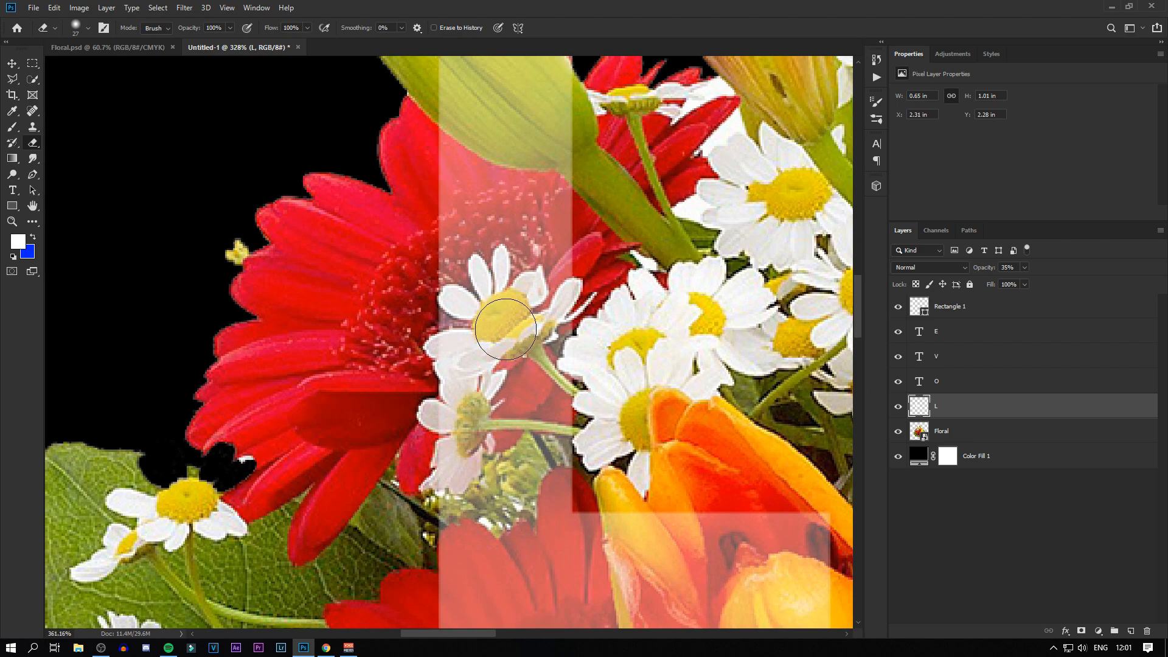
{"action": "right_click", "coordinate": [514, 348], "text": "alt"}
{"action": "mouse_move", "coordinate": [433, 352]}
{"action": "left_mouse_down"}
{"action": "mouse_move", "coordinate": [425, 381]}
{"action": "mouse_move", "coordinate": [429, 281]}
{"action": "mouse_move", "coordinate": [470, 244]}
{"action": "mouse_move", "coordinate": [499, 267]}
{"action": "mouse_move", "coordinate": [495, 323]}
{"action": "mouse_move", "coordinate": [575, 286]}
{"action": "mouse_move", "coordinate": [535, 344]}
{"action": "mouse_move", "coordinate": [448, 388]}
{"action": "mouse_move", "coordinate": [429, 434]}
{"action": "mouse_move", "coordinate": [495, 398]}
{"action": "mouse_move", "coordinate": [438, 468]}
{"action": "mouse_move", "coordinate": [459, 527]}
{"action": "mouse_move", "coordinate": [440, 470]}
{"action": "mouse_move", "coordinate": [478, 454]}
{"action": "mouse_move", "coordinate": [583, 464]}
{"action": "left_mouse_up"}
{"action": "key", "text": "bracketleft"}
{"action": "key", "text": "bracketleft"}
{"action": "mouse_move", "coordinate": [555, 368]}
{"action": "left_mouse_down"}
{"action": "mouse_move", "coordinate": [587, 414]}
{"action": "mouse_move", "coordinate": [544, 359]}
{"action": "mouse_move", "coordinate": [454, 379]}
{"action": "left_mouse_up"}
{"action": "left_click_drag", "start_coordinate": [449, 530], "coordinate": [485, 429]}
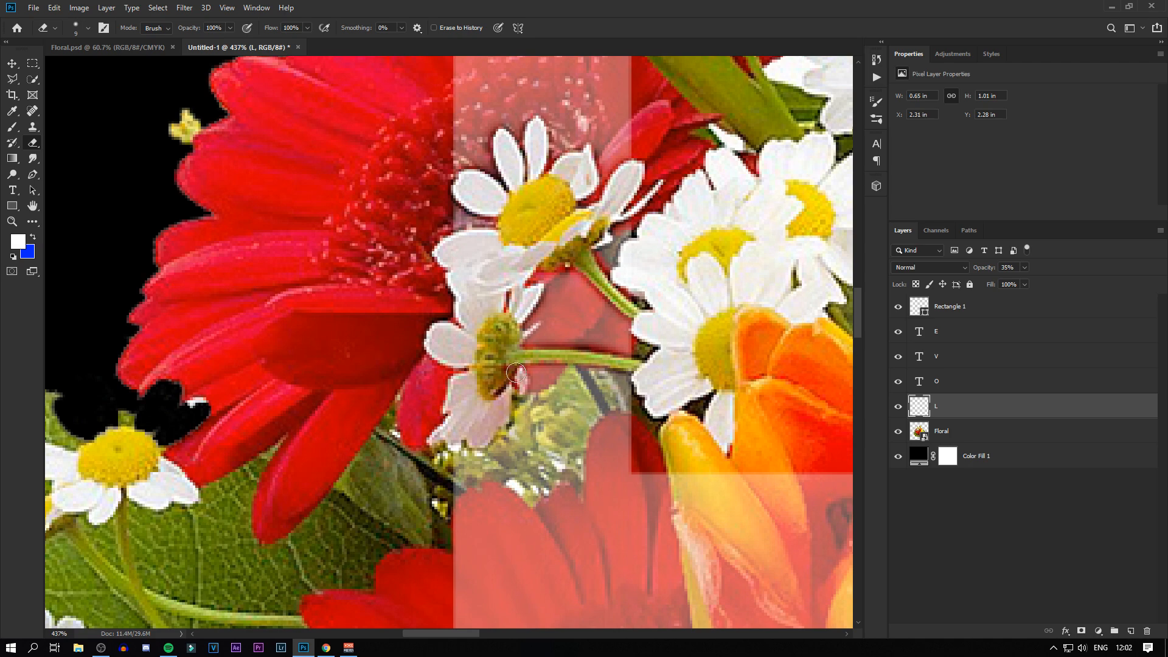
Restore the L layer's opacity to 100% and deselect the layer
{"action": "left_click", "coordinate": [1022, 266]}
{"action": "left_click_drag", "start_coordinate": [1027, 285], "coordinate": [1073, 286]}
{"action": "left_click", "coordinate": [1025, 535]}
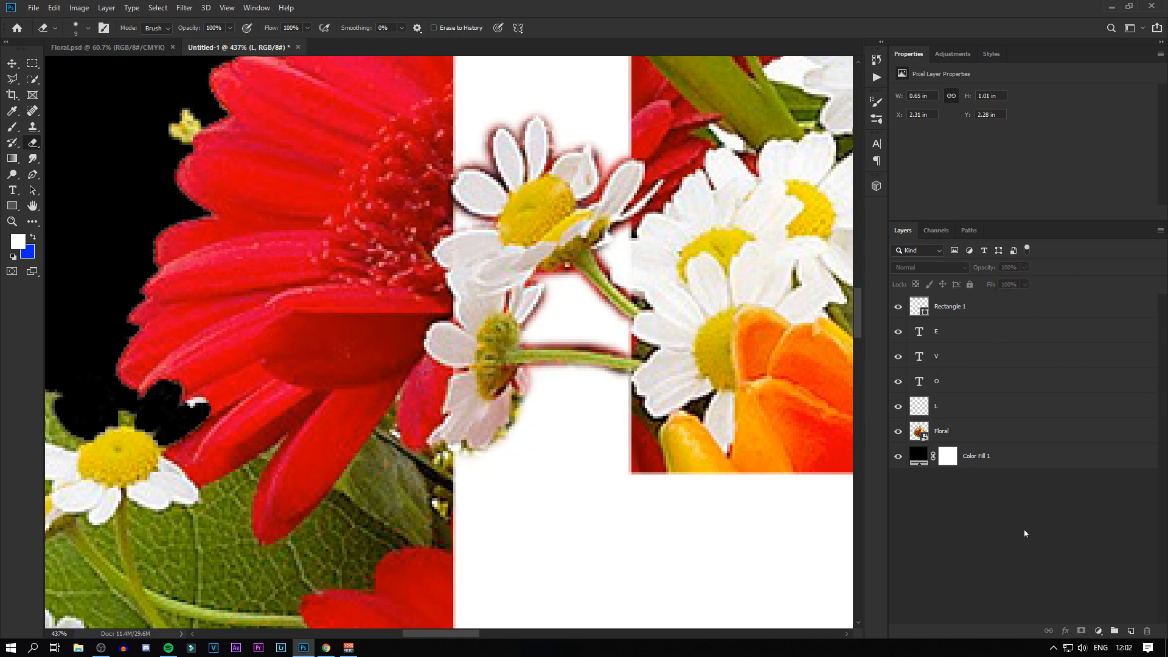
{"action": "scroll", "coordinate": [500, 333], "scroll_direction": "down", "scroll_amount": 3}
{"action": "scroll", "coordinate": [353, 316], "scroll_direction": "down", "scroll_amount": 8}
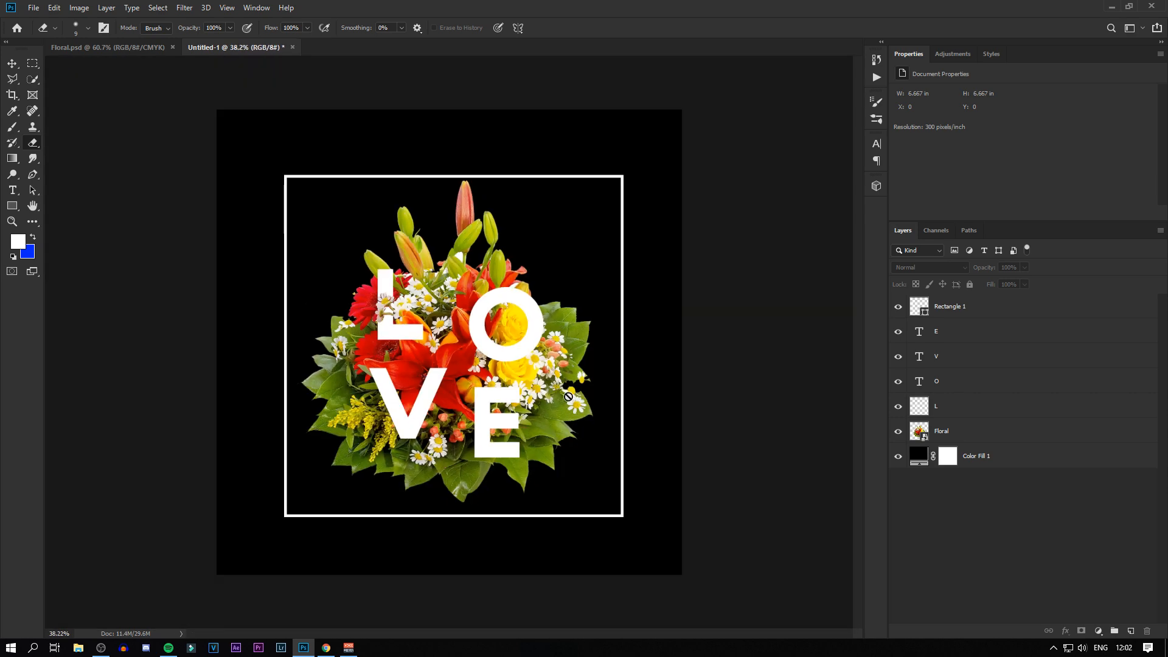
{"action": "scroll", "coordinate": [227, 346], "scroll_direction": "up", "scroll_amount": 2}
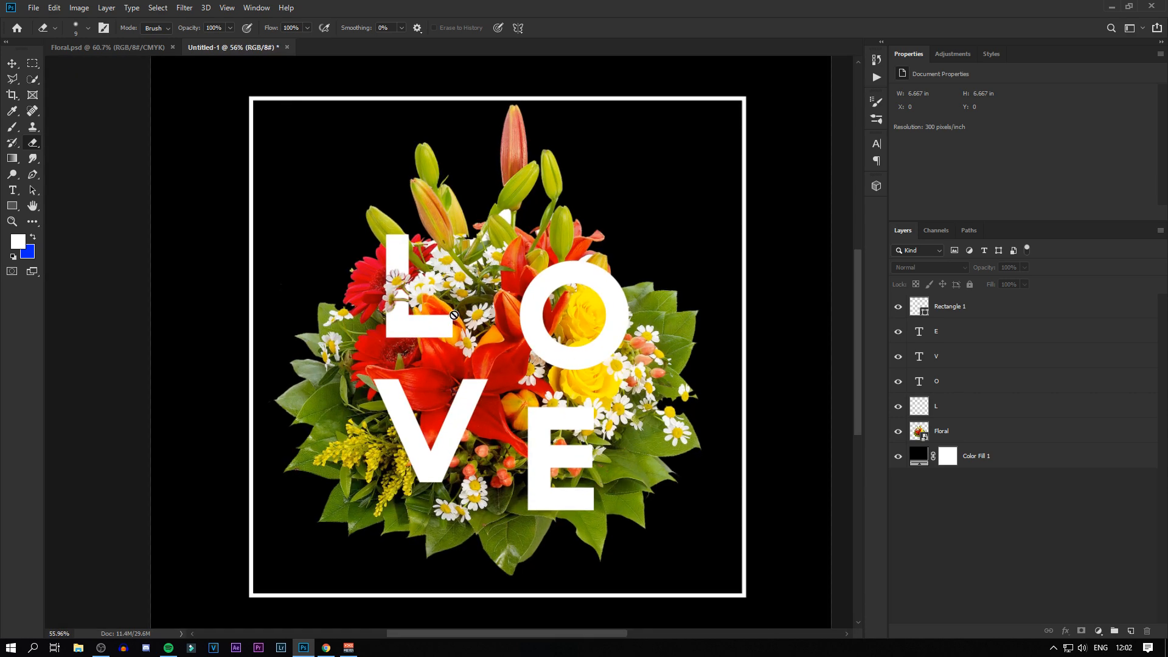
{"action": "scroll", "coordinate": [459, 346], "scroll_direction": "up", "scroll_amount": 7}
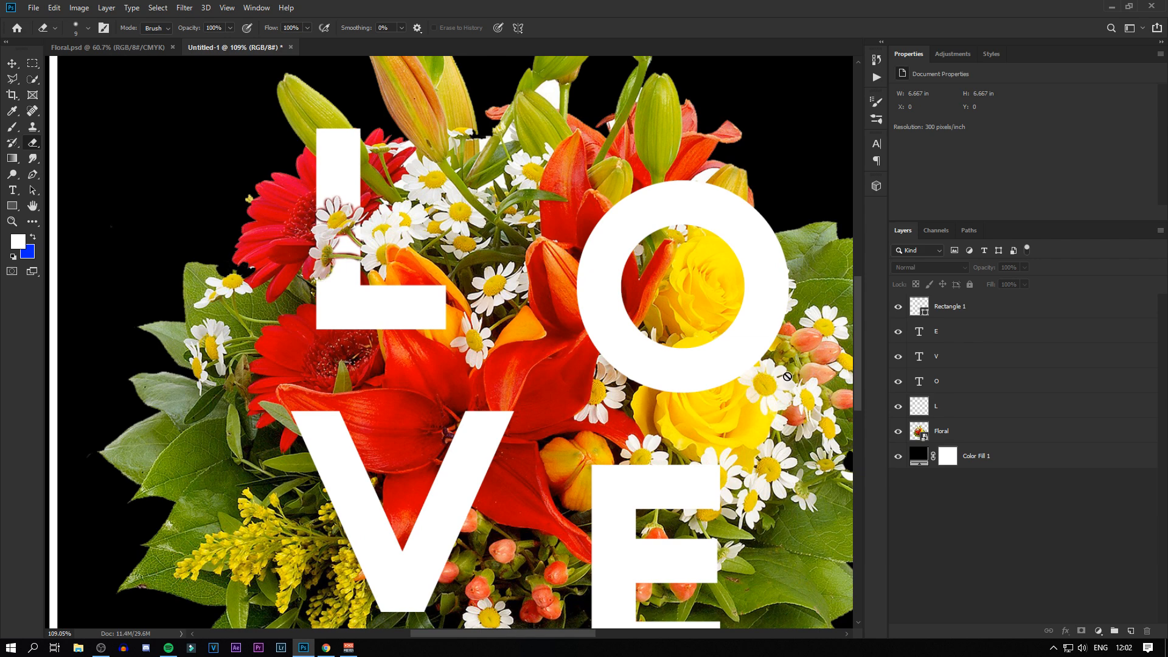
Convert the O text layer to a smart object and rasterize it
{"action": "scroll", "coordinate": [791, 374], "scroll_direction": "down", "scroll_amount": 5}
{"action": "right_click", "coordinate": [969, 381]}
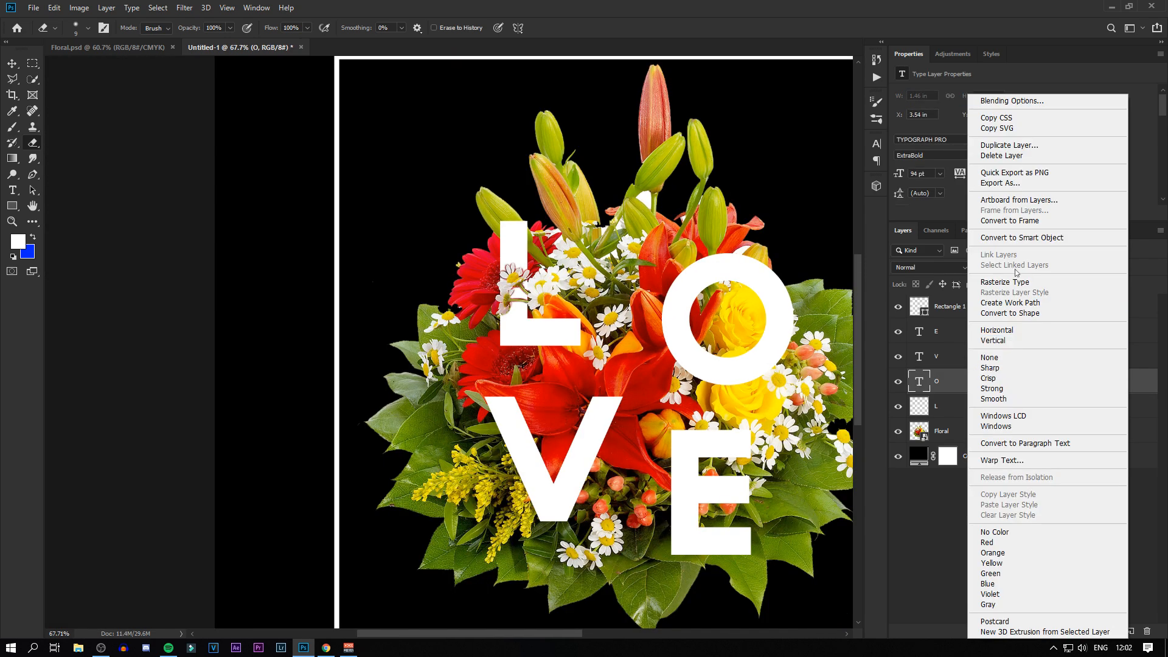
{"action": "left_click", "coordinate": [1032, 236]}
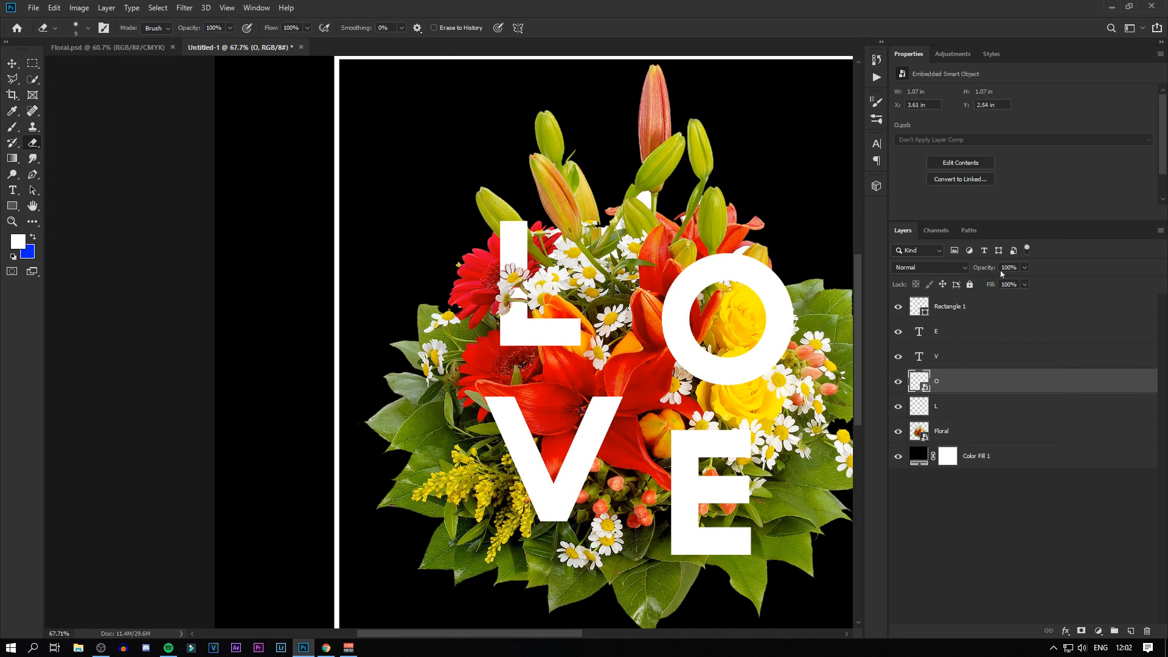
{"action": "right_click", "coordinate": [968, 374]}
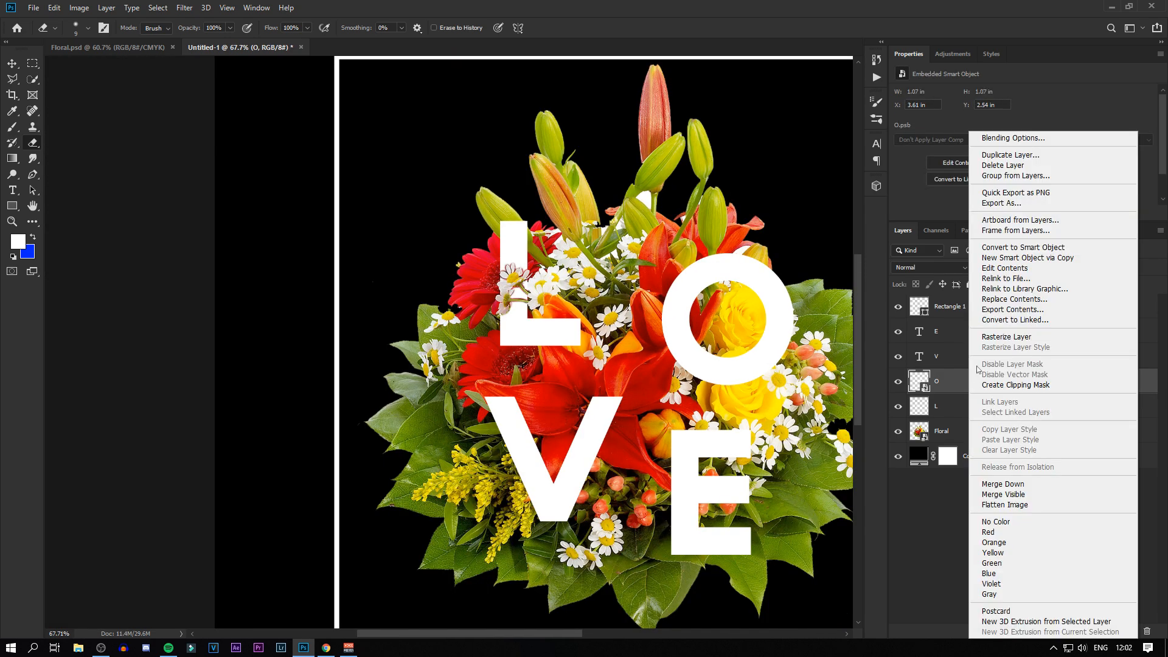
{"action": "left_click", "coordinate": [1007, 336]}
Lower the O layer's opacity to about 53%
{"action": "scroll", "coordinate": [717, 298], "scroll_direction": "up", "scroll_amount": 3}
{"action": "left_click", "coordinate": [1026, 269]}
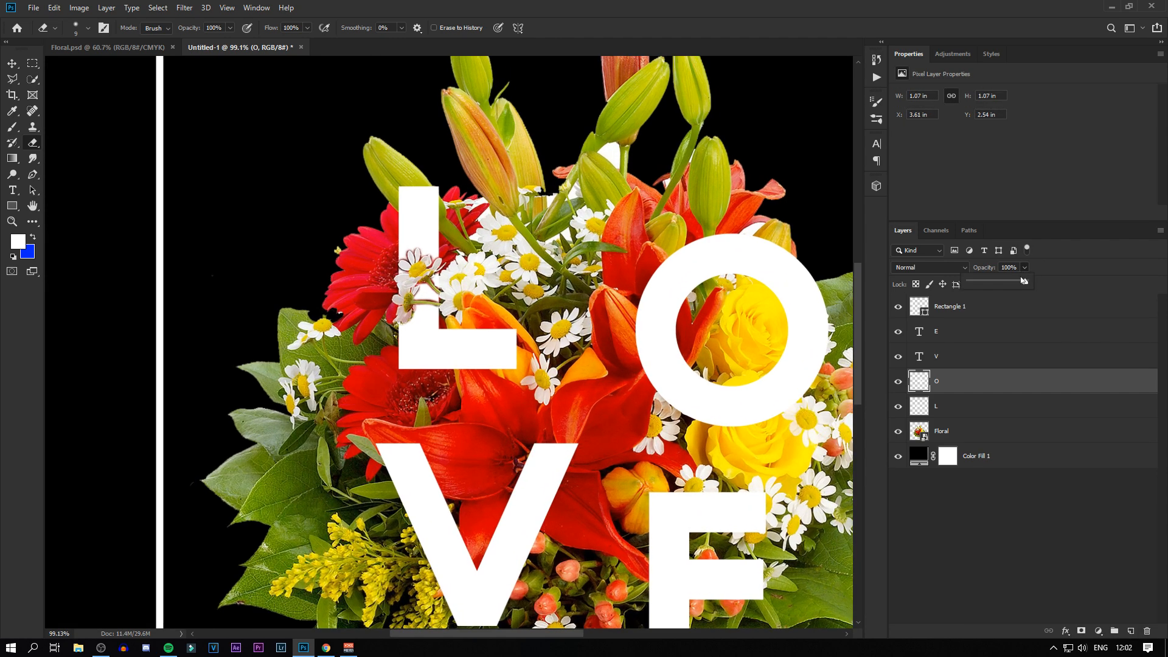
{"action": "left_click_drag", "start_coordinate": [1003, 288], "coordinate": [1000, 283]}
Erase the left part of the O over the red lily petals and restore the layer's opacity to 100%
{"action": "scroll", "coordinate": [686, 318], "scroll_direction": "up", "scroll_amount": 8}
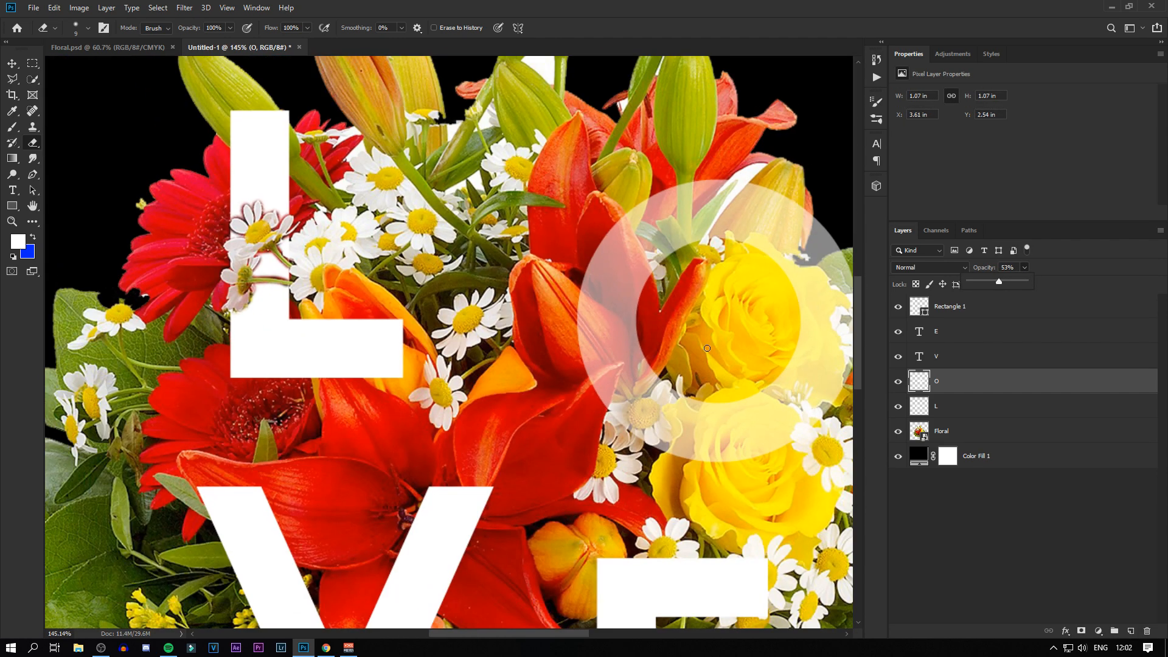
{"action": "mouse_move", "coordinate": [628, 247]}
{"action": "left_mouse_down"}
{"action": "mouse_move", "coordinate": [602, 208]}
{"action": "mouse_move", "coordinate": [645, 294]}
{"action": "mouse_move", "coordinate": [637, 346]}
{"action": "mouse_move", "coordinate": [653, 344]}
{"action": "mouse_move", "coordinate": [674, 400]}
{"action": "mouse_move", "coordinate": [570, 445]}
{"action": "mouse_move", "coordinate": [606, 458]}
{"action": "left_mouse_up"}
{"action": "scroll", "coordinate": [454, 319], "scroll_direction": "down", "scroll_amount": 10}
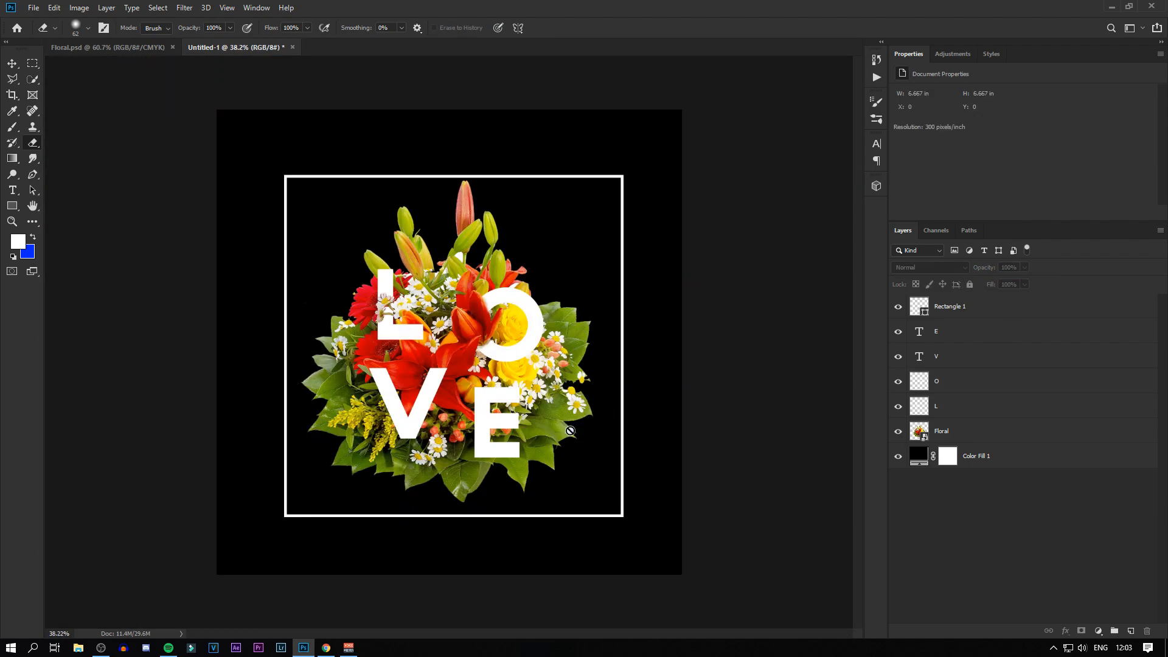
Rasterize the V text layer and lower its opacity to about 42%
{"action": "scroll", "coordinate": [413, 384], "scroll_direction": "up", "scroll_amount": 8}
{"action": "right_click", "coordinate": [967, 357]}
{"action": "left_click", "coordinate": [1021, 281]}
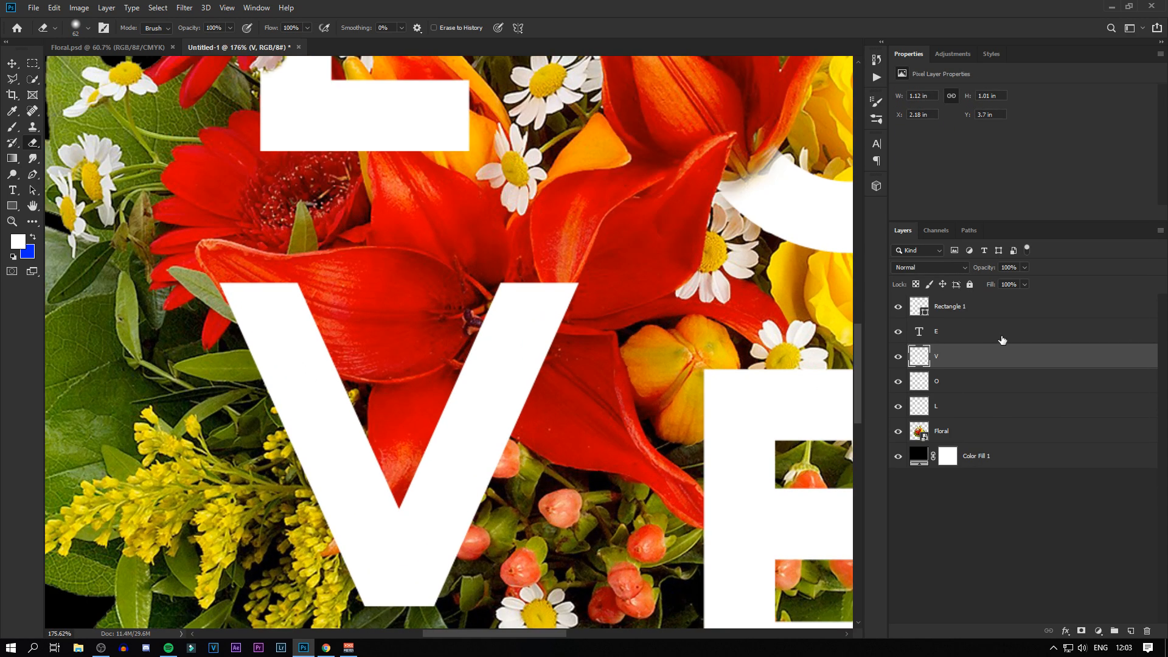
{"action": "left_click_drag", "start_coordinate": [1025, 267], "coordinate": [993, 283]}
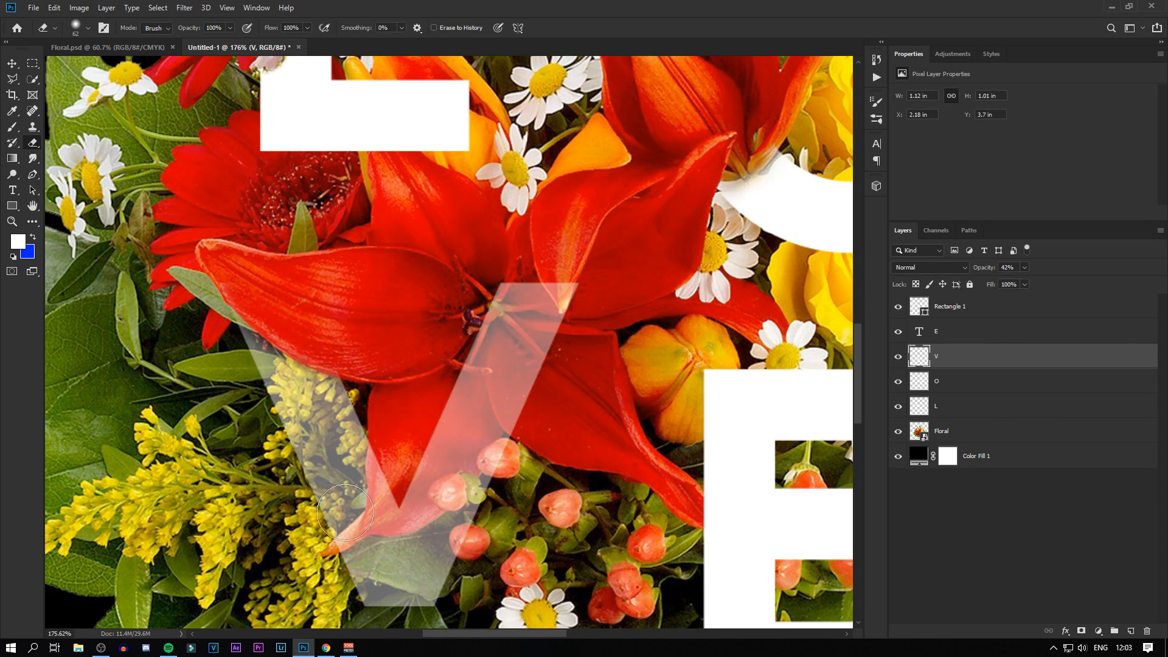
Erase the parts of the V's left stroke that cover the red lily petals, using a smaller eraser brush and undoing stray strokes
{"action": "scroll", "coordinate": [383, 499], "scroll_direction": "up", "scroll_amount": 8}
{"action": "key", "text": "bracketleft"}
{"action": "key", "text": "bracketleft"}
{"action": "key", "text": "bracketleft"}
{"action": "key", "text": "bracketleft"}
{"action": "key", "text": "bracketleft"}
{"action": "left_click_drag", "start_coordinate": [380, 386], "coordinate": [370, 533]}
{"action": "scroll", "coordinate": [372, 469], "scroll_direction": "down", "scroll_amount": 5}
{"action": "key", "text": "ctrl+z"}
{"action": "mouse_move", "coordinate": [383, 481]}
{"action": "left_mouse_down"}
{"action": "mouse_move", "coordinate": [360, 519]}
{"action": "mouse_move", "coordinate": [255, 578]}
{"action": "left_mouse_up"}
{"action": "mouse_move", "coordinate": [360, 533]}
{"action": "left_mouse_down"}
{"action": "mouse_move", "coordinate": [400, 527]}
{"action": "mouse_move", "coordinate": [375, 531]}
{"action": "left_mouse_up"}
{"action": "key", "text": "ctrl+z"}
{"action": "key", "text": "ctrl+z"}
Restore the V layer's opacity to 100%
{"action": "scroll", "coordinate": [345, 528], "scroll_direction": "down", "scroll_amount": 8}
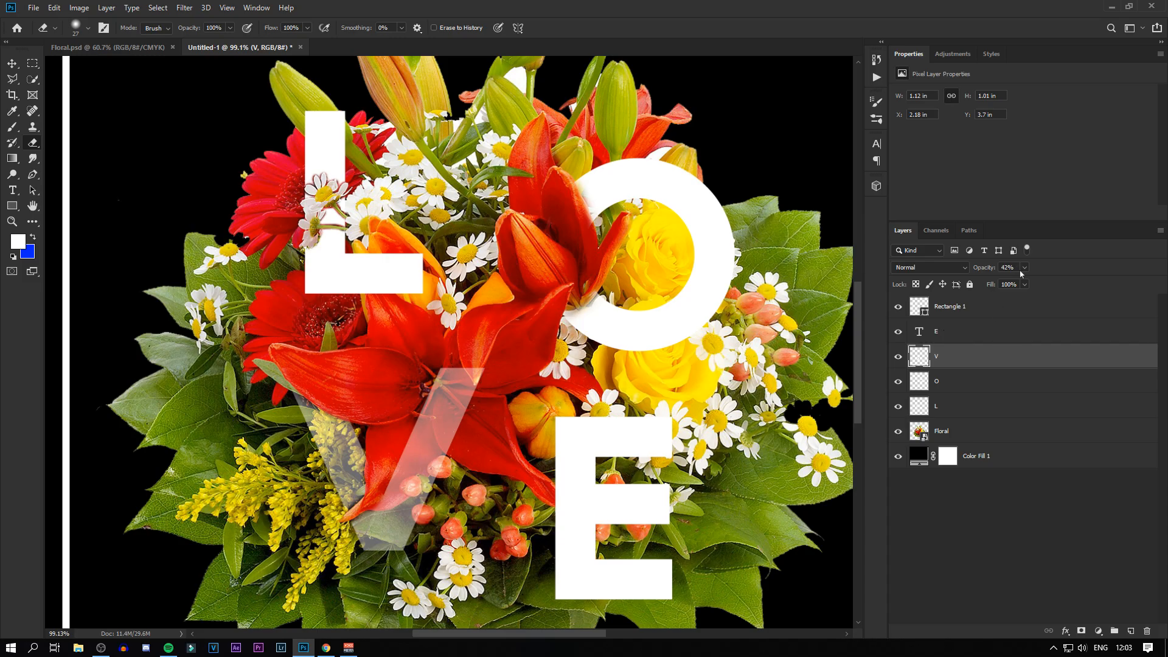
{"action": "left_click_drag", "start_coordinate": [1024, 267], "coordinate": [1060, 281]}
{"action": "scroll", "coordinate": [356, 464], "scroll_direction": "up", "scroll_amount": 6}
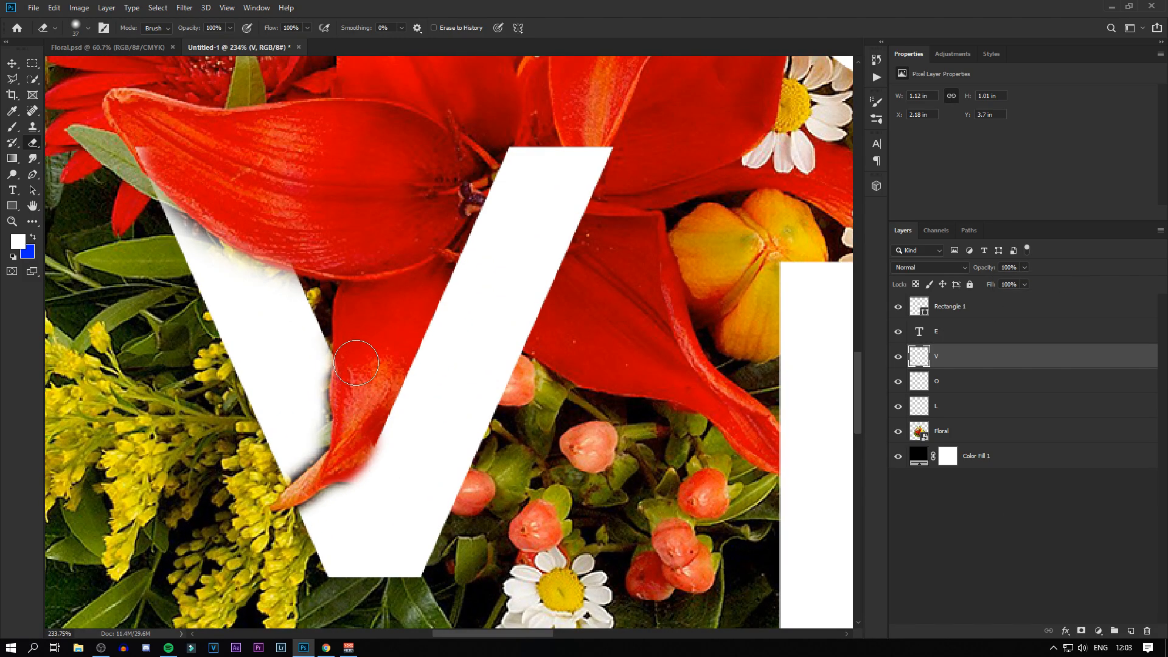
Convert the E text layer to a smart object and rasterize it
{"action": "key", "text": "ctrl+0"}
{"action": "right_click", "coordinate": [966, 332]}
{"action": "left_click", "coordinate": [1009, 239]}
{"action": "right_click", "coordinate": [944, 331]}
{"action": "left_click", "coordinate": [977, 340]}
{"action": "left_click", "coordinate": [508, 441]}
Lower the E layer's opacity so the flowers beneath show through
{"action": "scroll", "coordinate": [508, 441], "scroll_direction": "up", "scroll_amount": 11}
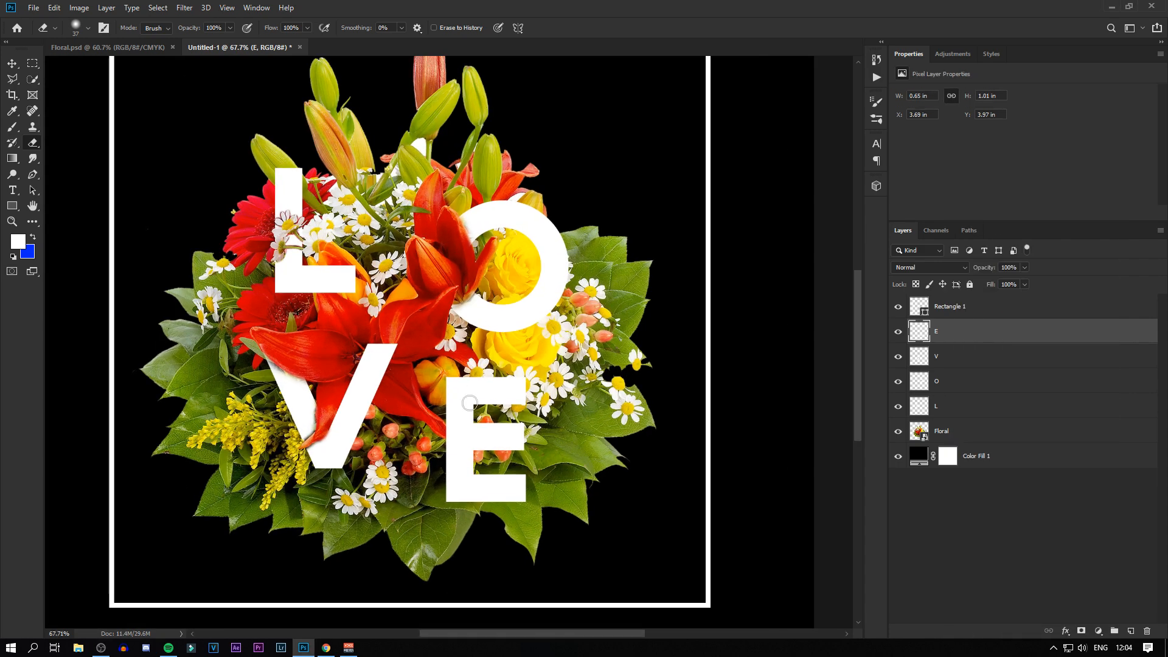
{"action": "left_click", "coordinate": [1025, 267]}
{"action": "left_click", "coordinate": [1002, 281]}
Erase the parts of the E that cover the orange berries and the daisy at its upper-left corner, adjusting the brush size as needed
{"action": "scroll", "coordinate": [502, 428], "scroll_direction": "up", "scroll_amount": 2}
{"action": "mouse_move", "coordinate": [541, 455]}
{"action": "left_mouse_down"}
{"action": "mouse_move", "coordinate": [544, 464]}
{"action": "mouse_move", "coordinate": [478, 468]}
{"action": "mouse_move", "coordinate": [481, 457]}
{"action": "left_mouse_up"}
{"action": "mouse_move", "coordinate": [488, 531]}
{"action": "left_mouse_down"}
{"action": "mouse_move", "coordinate": [471, 539]}
{"action": "mouse_move", "coordinate": [464, 526]}
{"action": "left_mouse_up"}
{"action": "left_click_drag", "start_coordinate": [514, 388], "coordinate": [460, 404]}
{"action": "left_click_drag", "start_coordinate": [470, 287], "coordinate": [548, 287]}
{"action": "right_click", "coordinate": [469, 291], "text": "alt"}
{"action": "mouse_move", "coordinate": [420, 291]}
{"action": "left_mouse_down"}
{"action": "mouse_move", "coordinate": [461, 320]}
{"action": "mouse_move", "coordinate": [467, 362]}
{"action": "mouse_move", "coordinate": [486, 286]}
{"action": "mouse_move", "coordinate": [593, 316]}
{"action": "left_mouse_up"}
{"action": "right_click", "coordinate": [593, 316], "text": "alt"}
{"action": "left_click_drag", "start_coordinate": [597, 274], "coordinate": [614, 276]}
{"action": "left_click_drag", "start_coordinate": [556, 327], "coordinate": [438, 328]}
Restore the E layer's opacity to 100% and deselect the layer
{"action": "left_click", "coordinate": [1025, 268]}
{"action": "left_click_drag", "start_coordinate": [1025, 281], "coordinate": [1056, 281]}
{"action": "left_click", "coordinate": [1038, 511]}
{"action": "scroll", "coordinate": [667, 514], "scroll_direction": "down", "scroll_amount": 5, "text": "alt"}
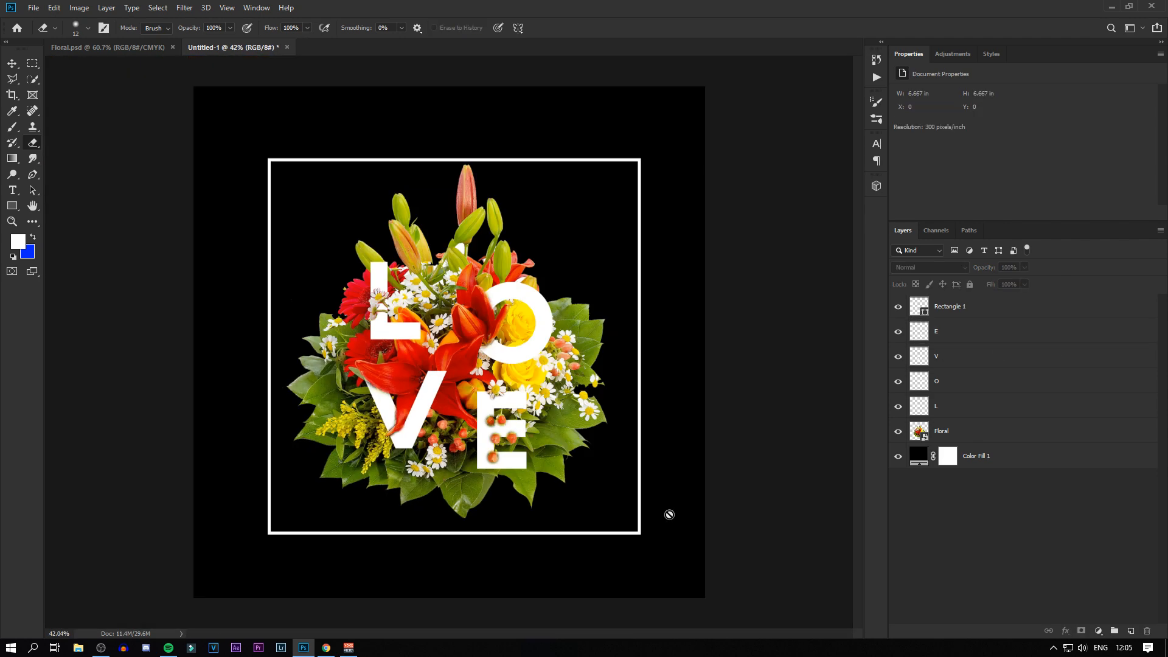
Resize the Rectangle 1 frame to about 1146 × 1285 px so the bouquet's outer leaves and tallest bud extend past its edges
{"action": "scroll", "coordinate": [347, 453], "scroll_direction": "up", "scroll_amount": 6, "text": "alt"}
{"action": "scroll", "coordinate": [346, 447], "scroll_direction": "down", "scroll_amount": 3, "text": "alt"}
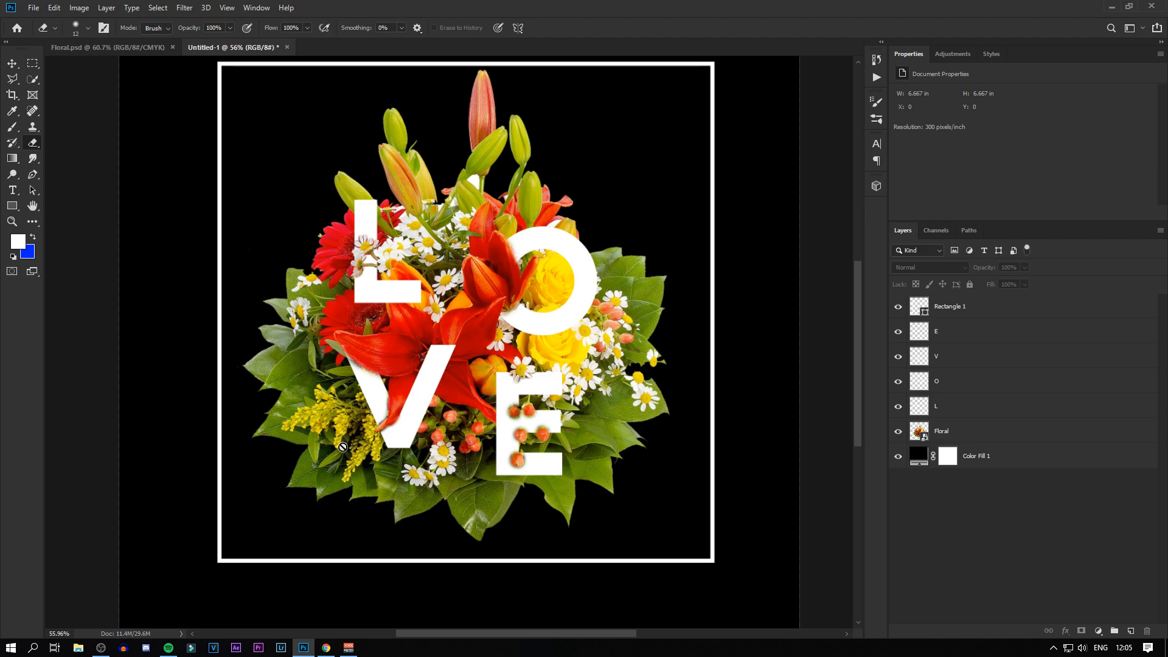
{"action": "scroll", "coordinate": [402, 420], "scroll_direction": "down", "scroll_amount": 2, "text": "alt"}
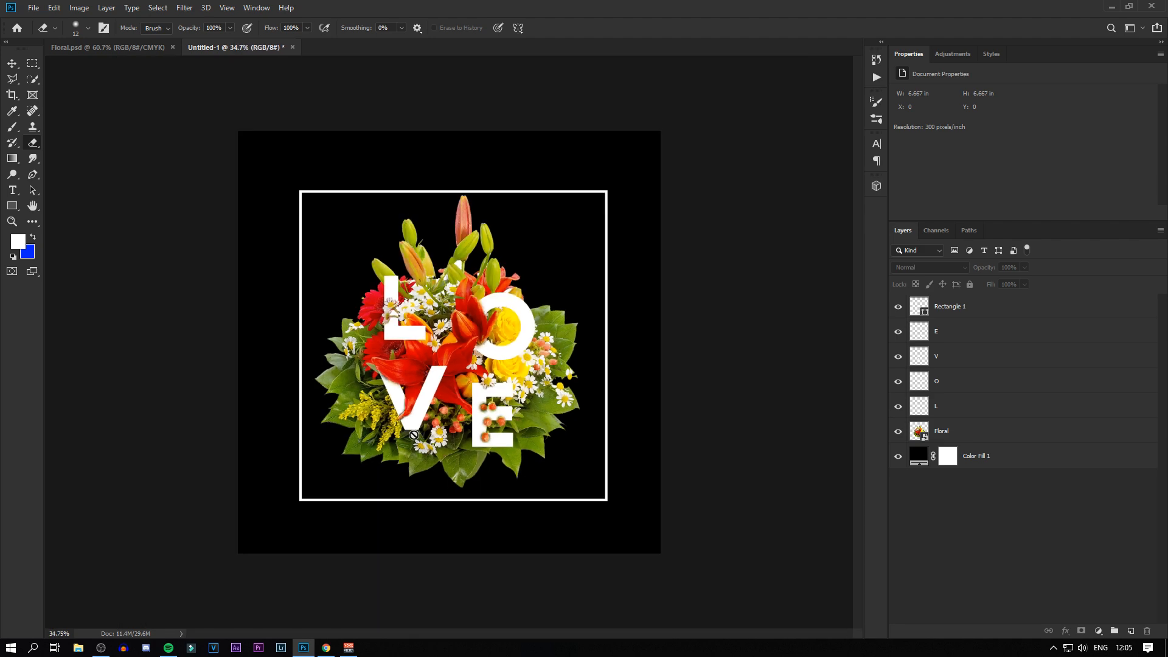
{"action": "scroll", "coordinate": [376, 393], "scroll_direction": "up", "scroll_amount": 1, "text": "alt"}
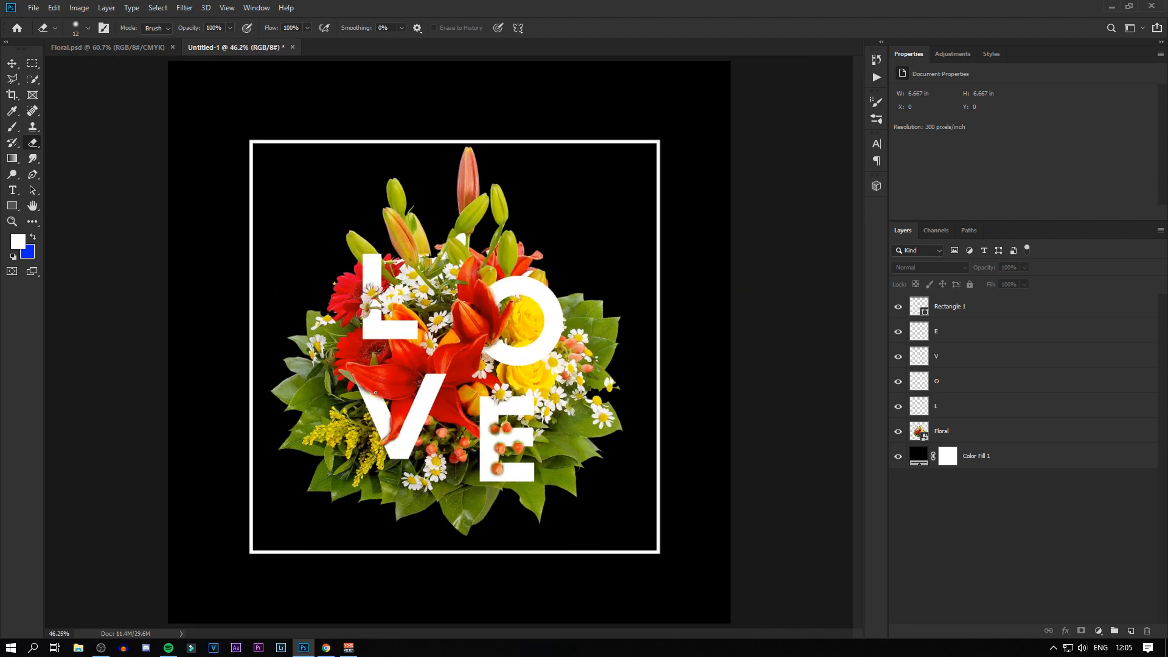
{"action": "left_click", "coordinate": [959, 312]}
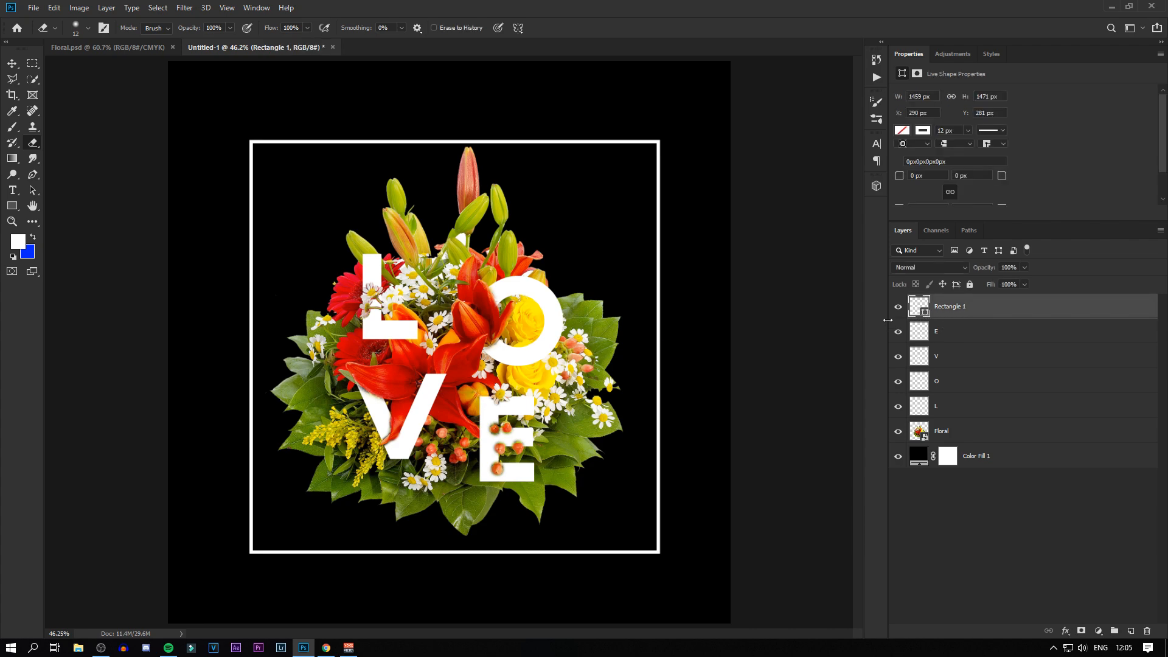
{"action": "key", "text": "ctrl+t"}
{"action": "left_click_drag", "start_coordinate": [455, 139], "coordinate": [455, 163]}
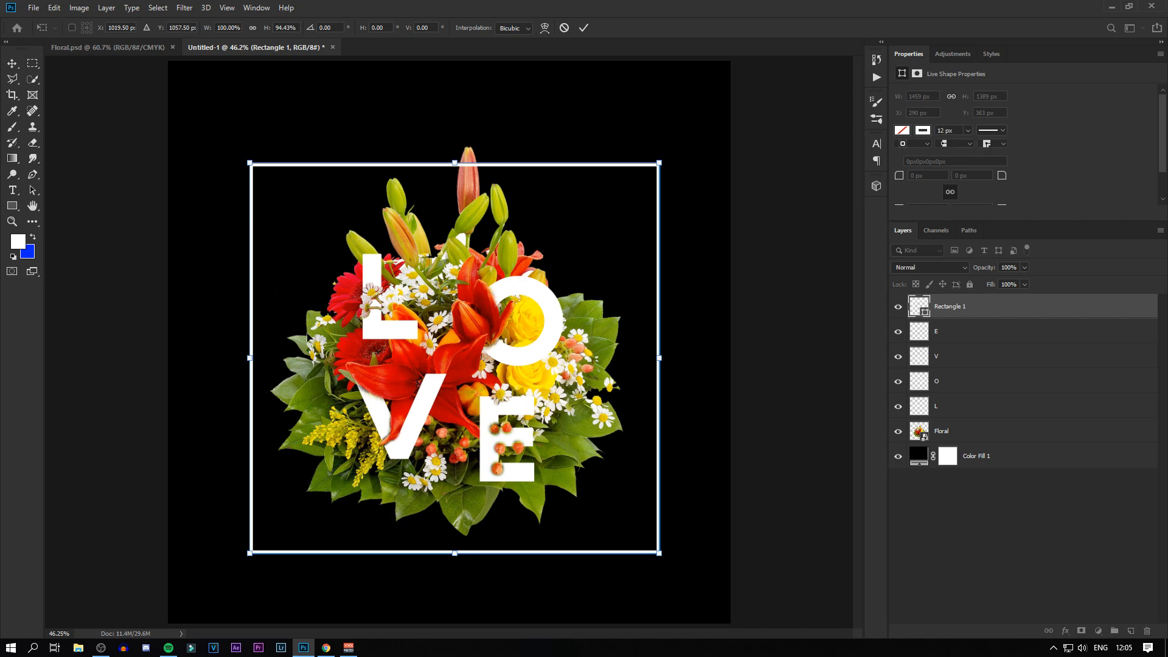
{"action": "left_click_drag", "start_coordinate": [249, 358], "coordinate": [288, 359]}
{"action": "left_click_drag", "start_coordinate": [666, 359], "coordinate": [613, 363]}
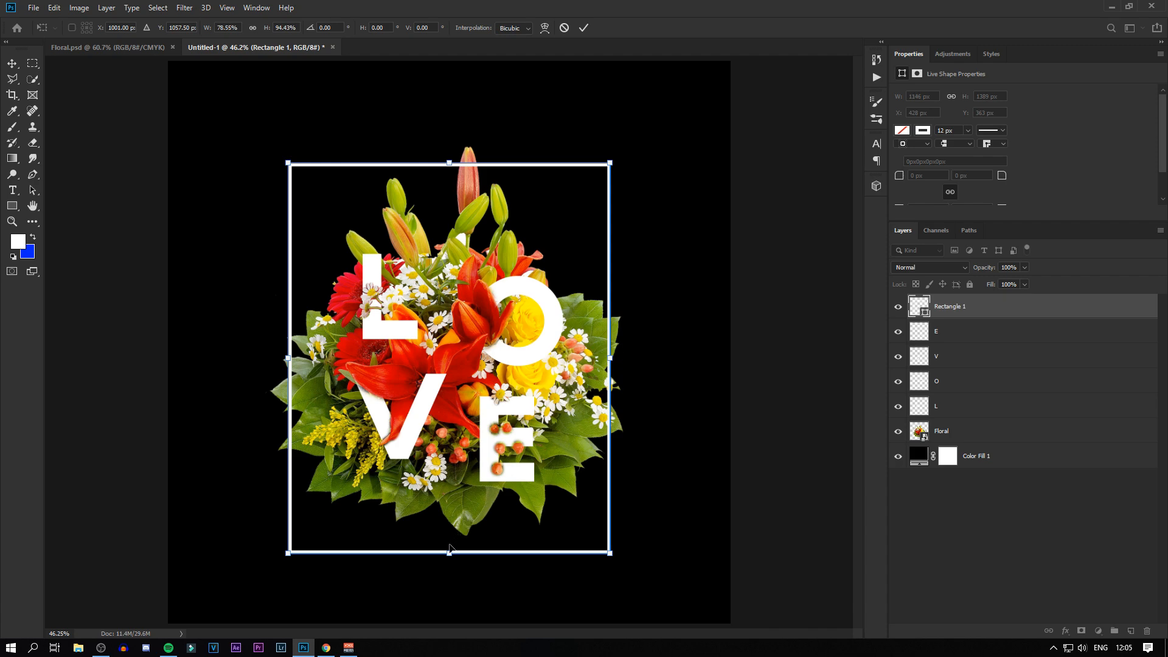
{"action": "left_click_drag", "start_coordinate": [448, 555], "coordinate": [456, 527]}
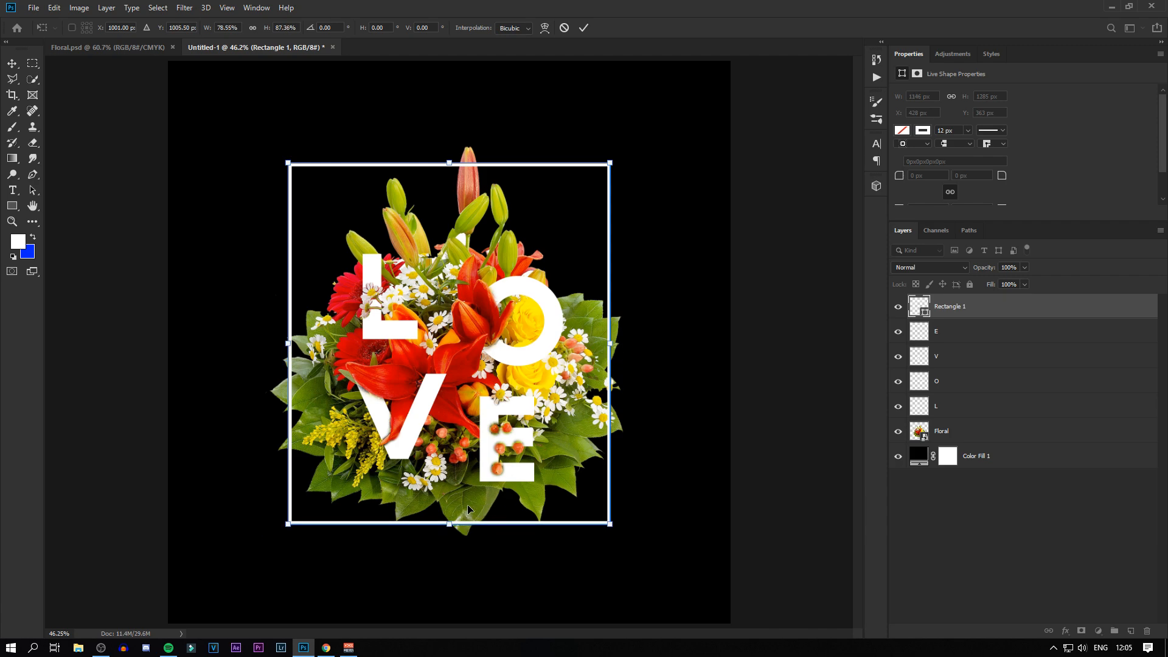
{"action": "scroll", "coordinate": [522, 523], "scroll_direction": "down", "scroll_amount": 3}
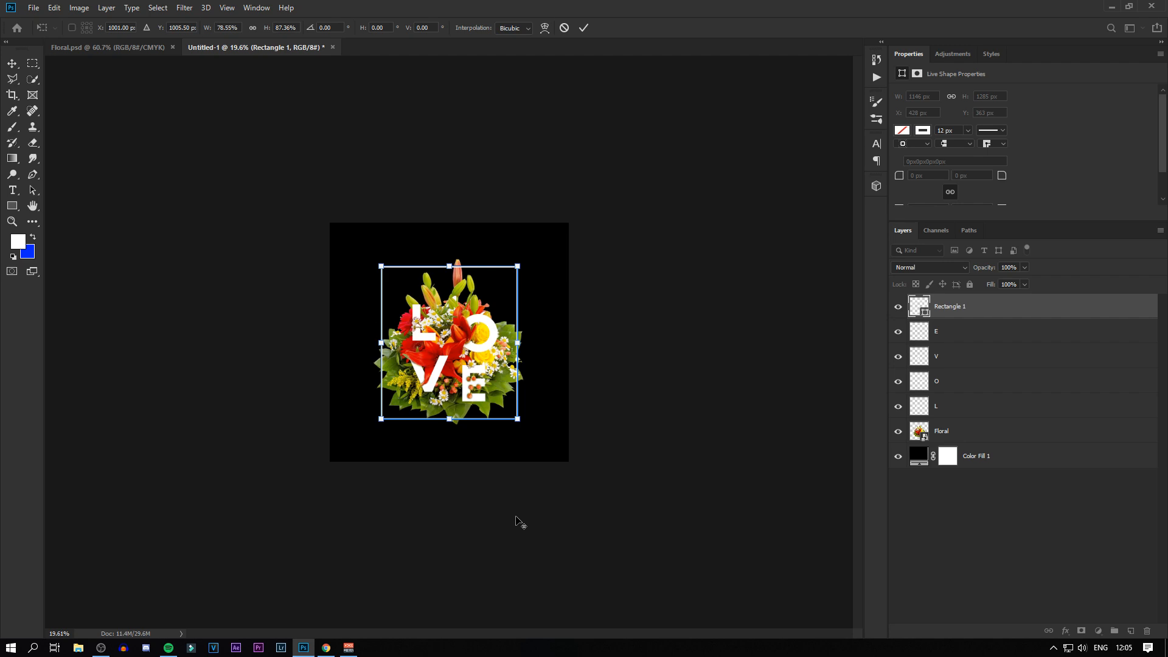
{"action": "scroll", "coordinate": [449, 394], "scroll_direction": "up", "scroll_amount": 2}
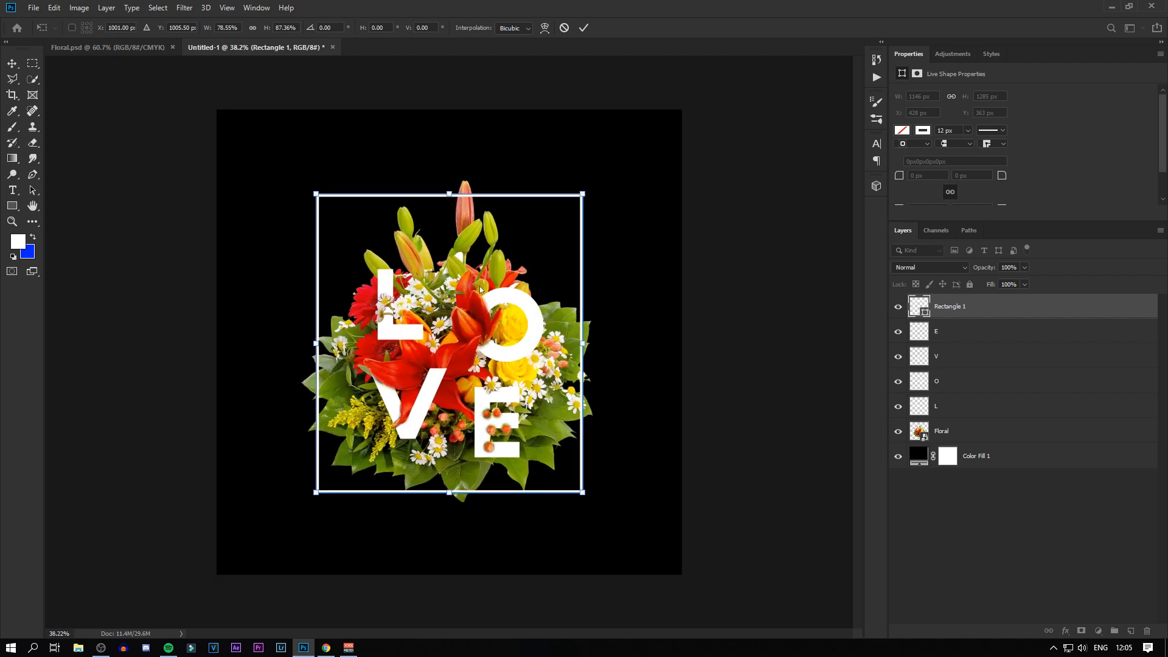
{"action": "left_click", "coordinate": [584, 28]}
Move the Rectangle 1 frame slightly down and to the right, to about X 449 px, Y 403 px
{"action": "key", "text": "ctrl+t"}
{"action": "left_click_drag", "start_coordinate": [465, 268], "coordinate": [472, 277]}
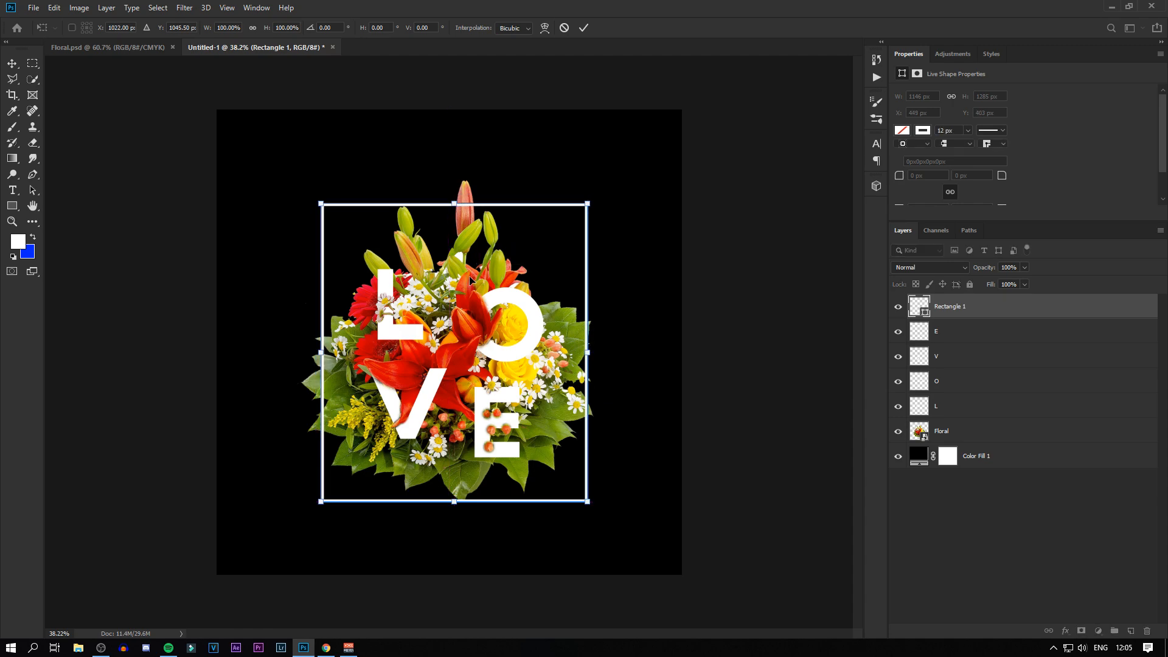
{"action": "left_click", "coordinate": [582, 28]}
{"action": "key", "text": "e"}
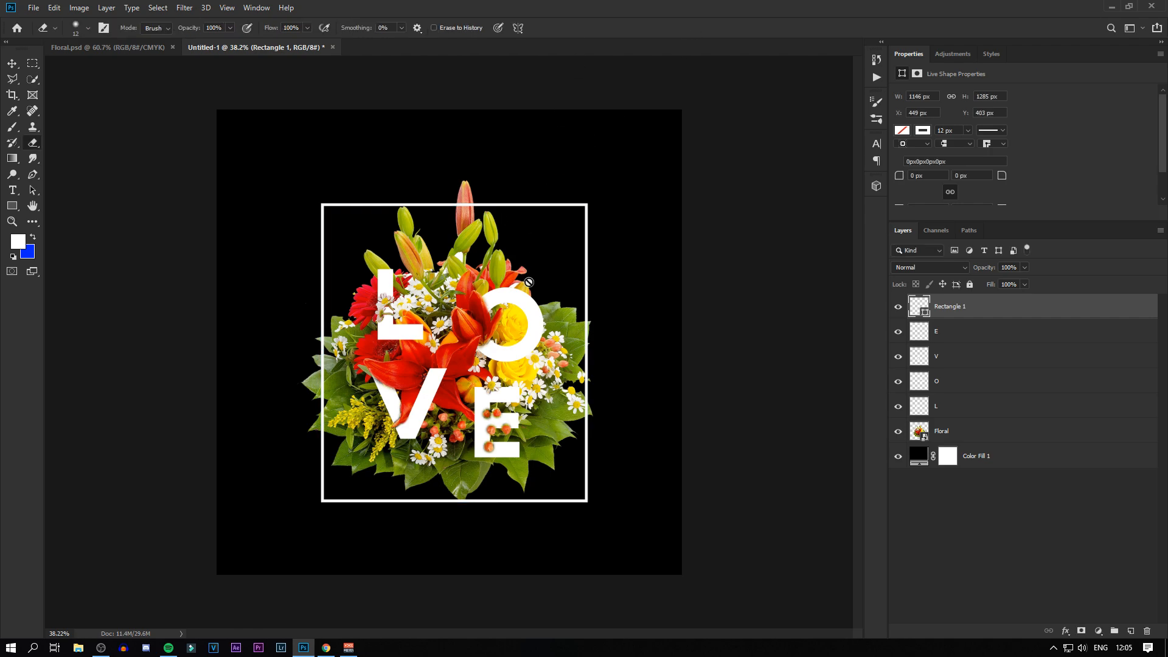
Shift the Rectangle 1 frame up to about X 451 px, Y 376 px
{"action": "scroll", "coordinate": [510, 429], "scroll_direction": "up", "scroll_amount": 1}
{"action": "scroll", "coordinate": [510, 429], "scroll_direction": "down", "scroll_amount": 2}
{"action": "scroll", "coordinate": [511, 445], "scroll_direction": "down", "scroll_amount": 1}
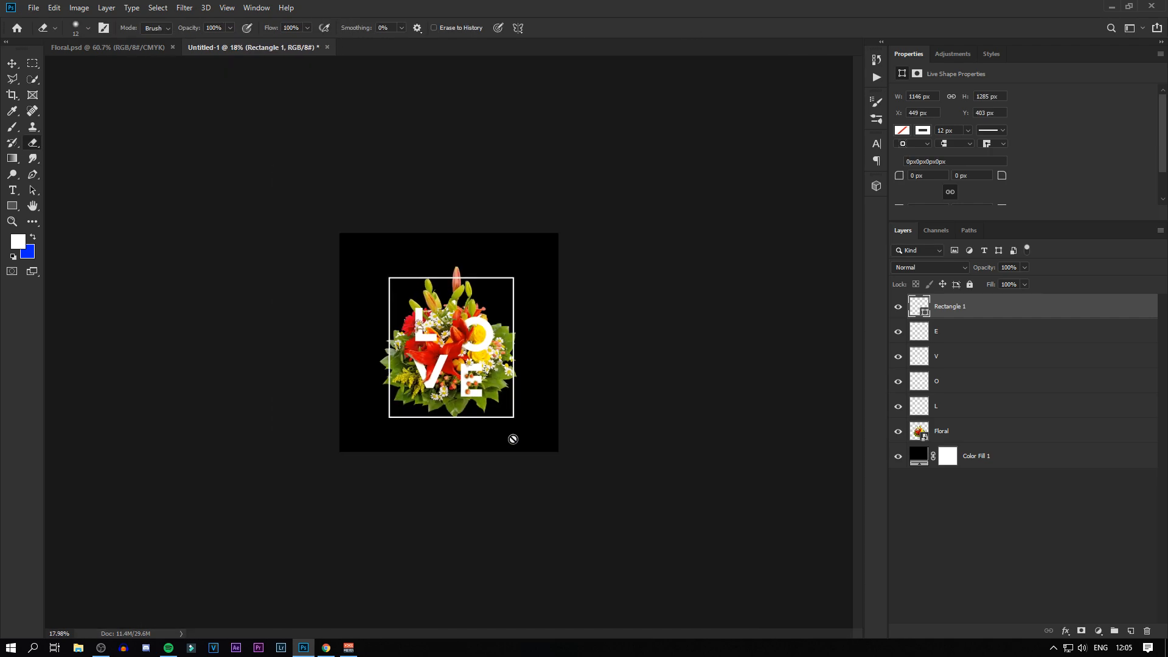
{"action": "scroll", "coordinate": [508, 441], "scroll_direction": "up", "scroll_amount": 3}
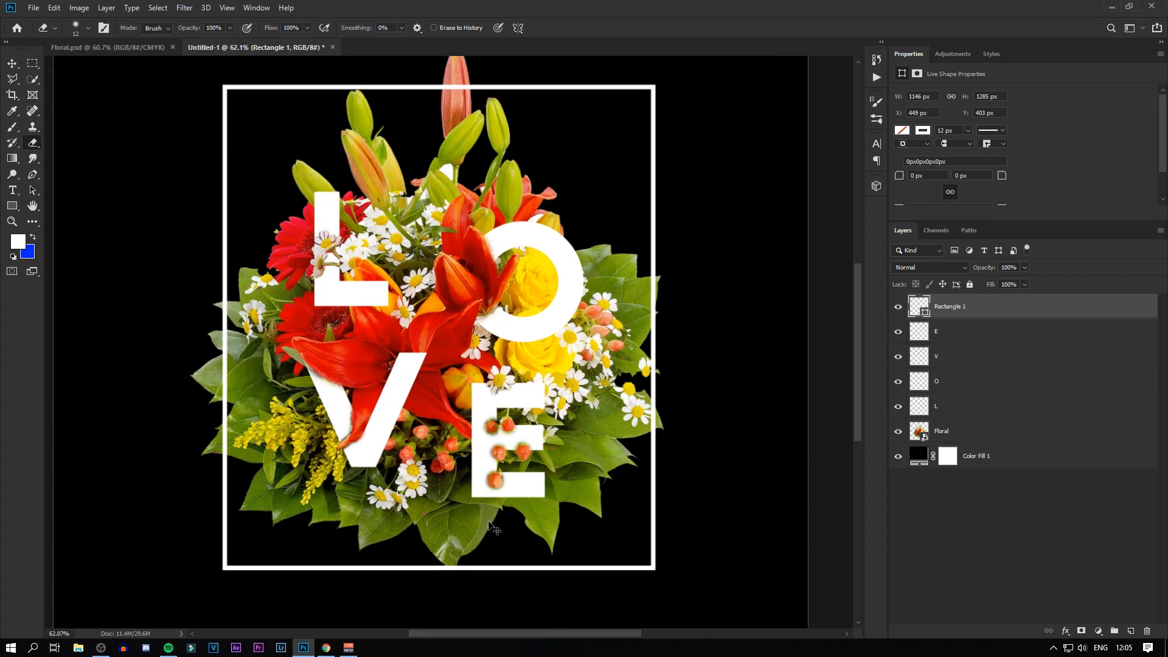
{"action": "key", "text": "ctrl+t"}
{"action": "left_click_drag", "start_coordinate": [495, 338], "coordinate": [495, 328]}
{"action": "left_click", "coordinate": [583, 28]}
{"action": "scroll", "coordinate": [498, 126], "scroll_direction": "down", "scroll_amount": 3}
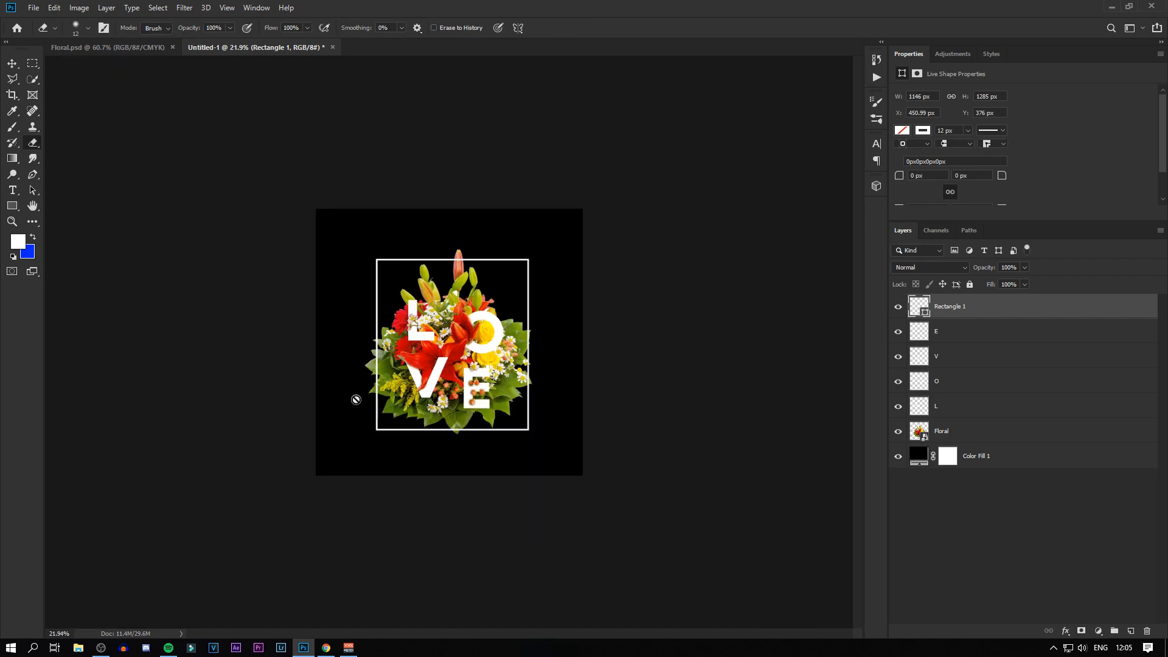
Convert the Rectangle 1 layer to a smart object and rasterize it
{"action": "scroll", "coordinate": [438, 353], "scroll_direction": "up", "scroll_amount": 5}
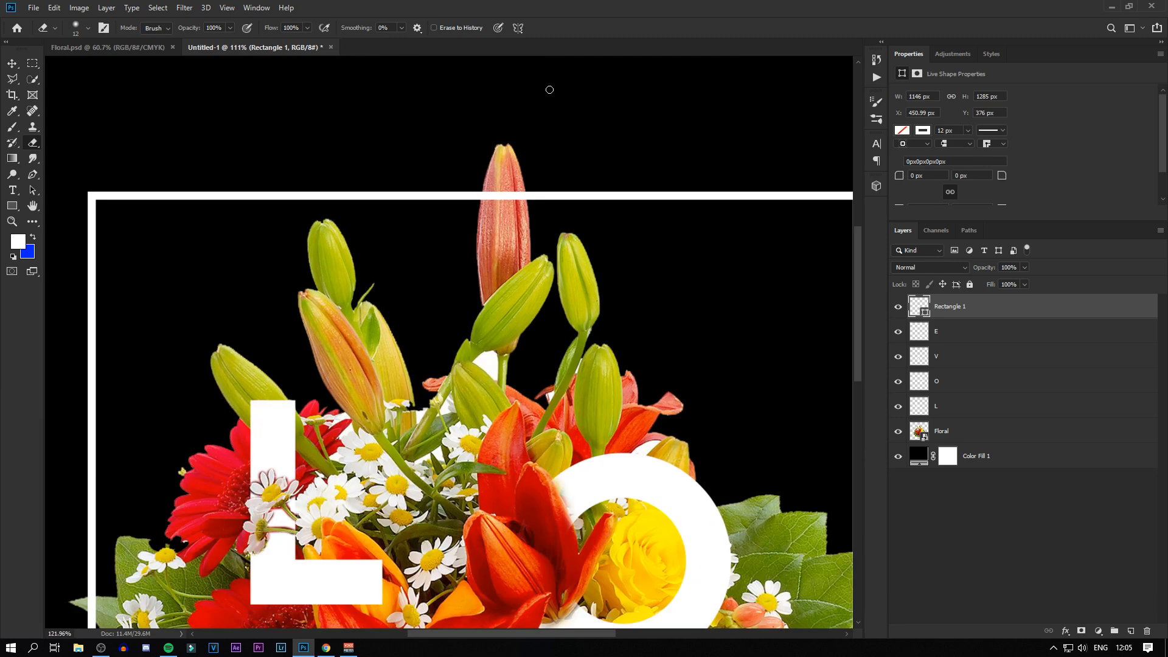
{"action": "scroll", "coordinate": [548, 121], "scroll_direction": "up", "scroll_amount": 2}
{"action": "scroll", "coordinate": [834, 315], "scroll_direction": "down", "scroll_amount": 2}
{"action": "right_click", "coordinate": [979, 309]}
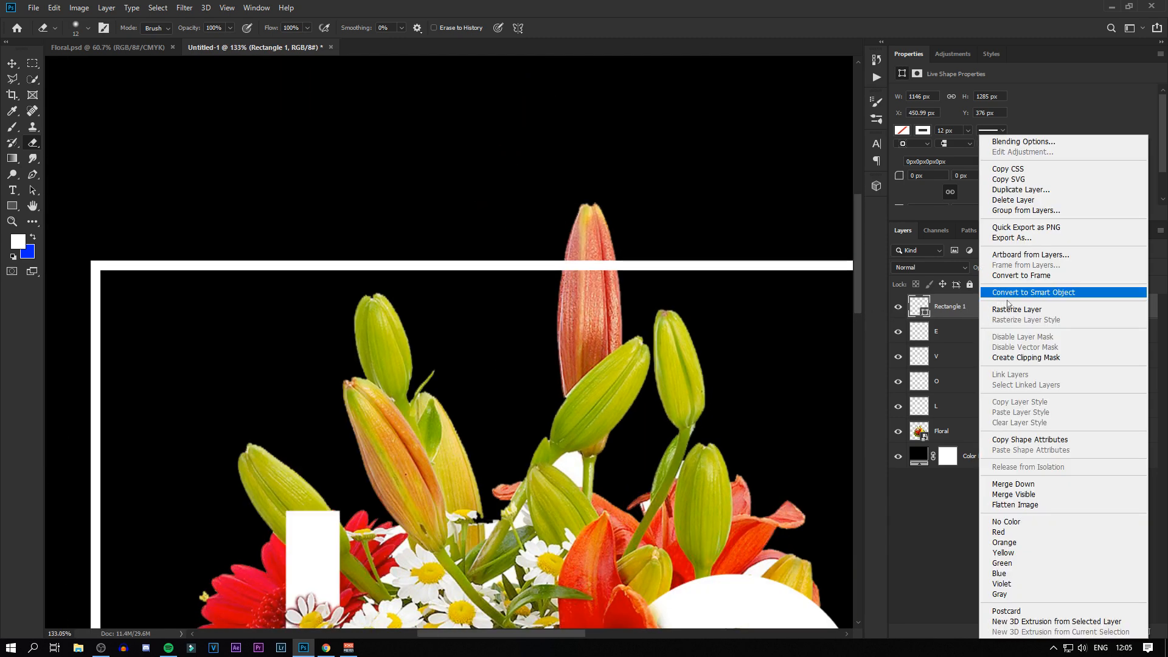
{"action": "left_click", "coordinate": [1010, 293]}
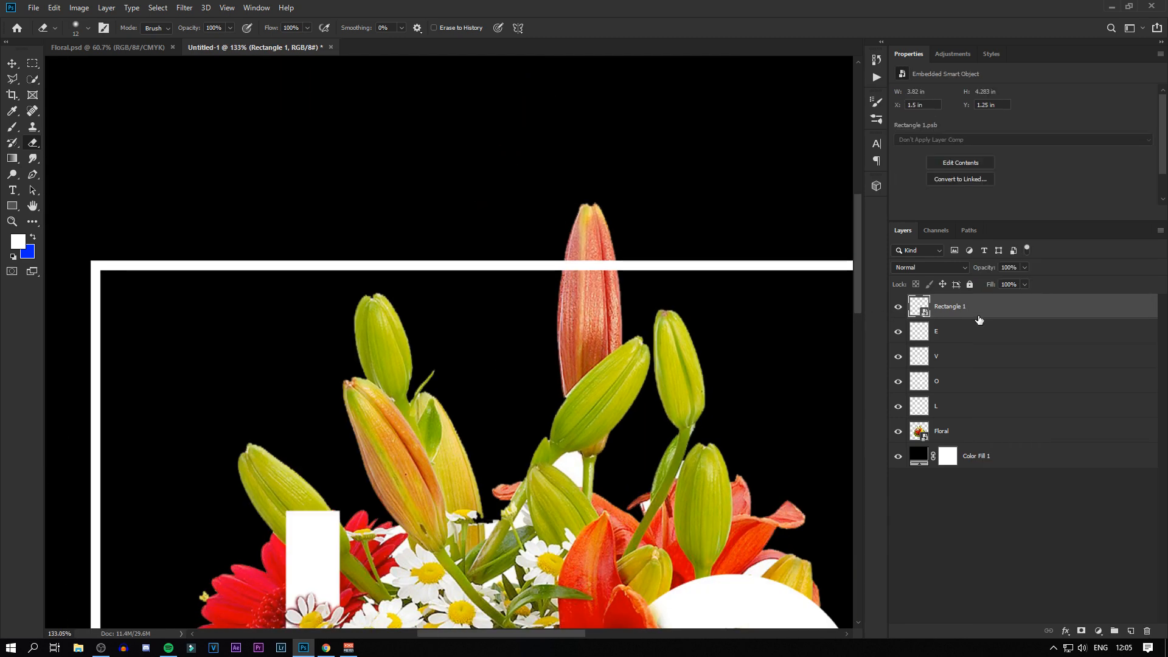
{"action": "right_click", "coordinate": [978, 319]}
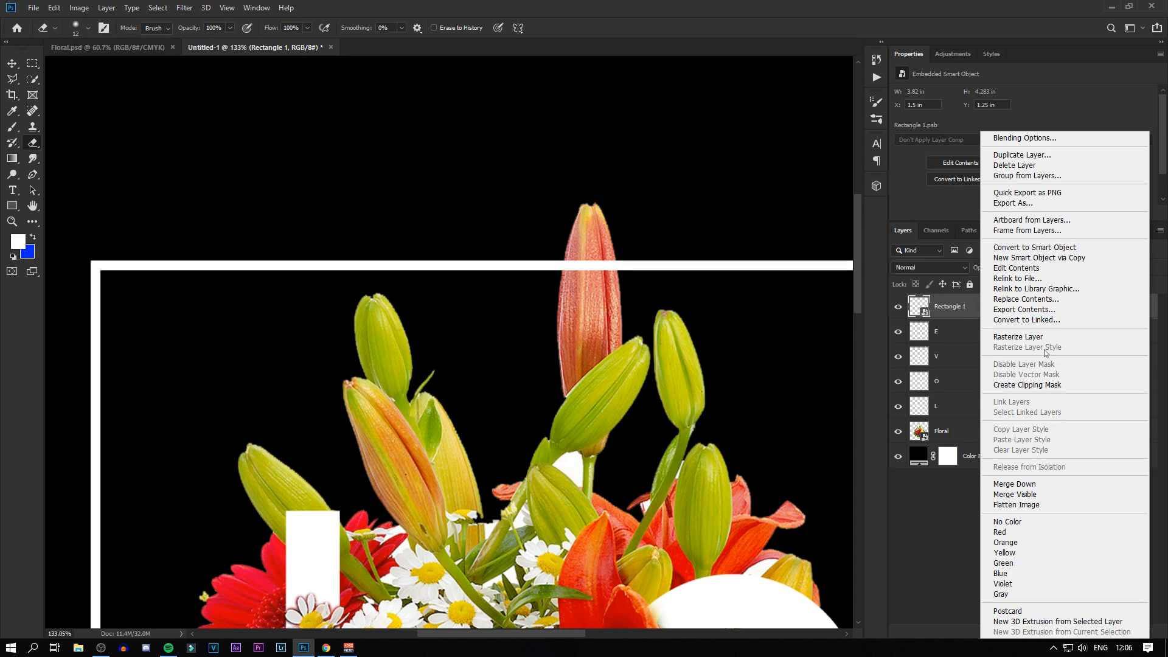
{"action": "left_click", "coordinate": [1029, 336]}
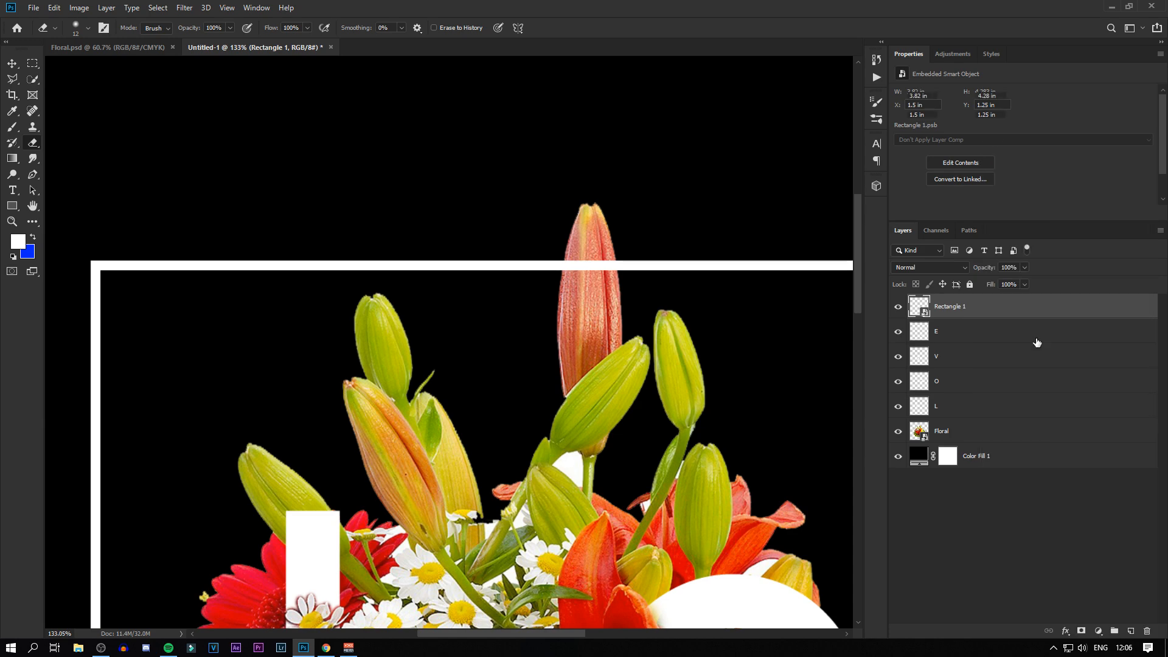
Lower the Rectangle 1 layer's opacity to 45% and erase the frame's top edge where it crosses the tall lily bud, with an enlarged eraser
{"action": "left_click", "coordinate": [1025, 268]}
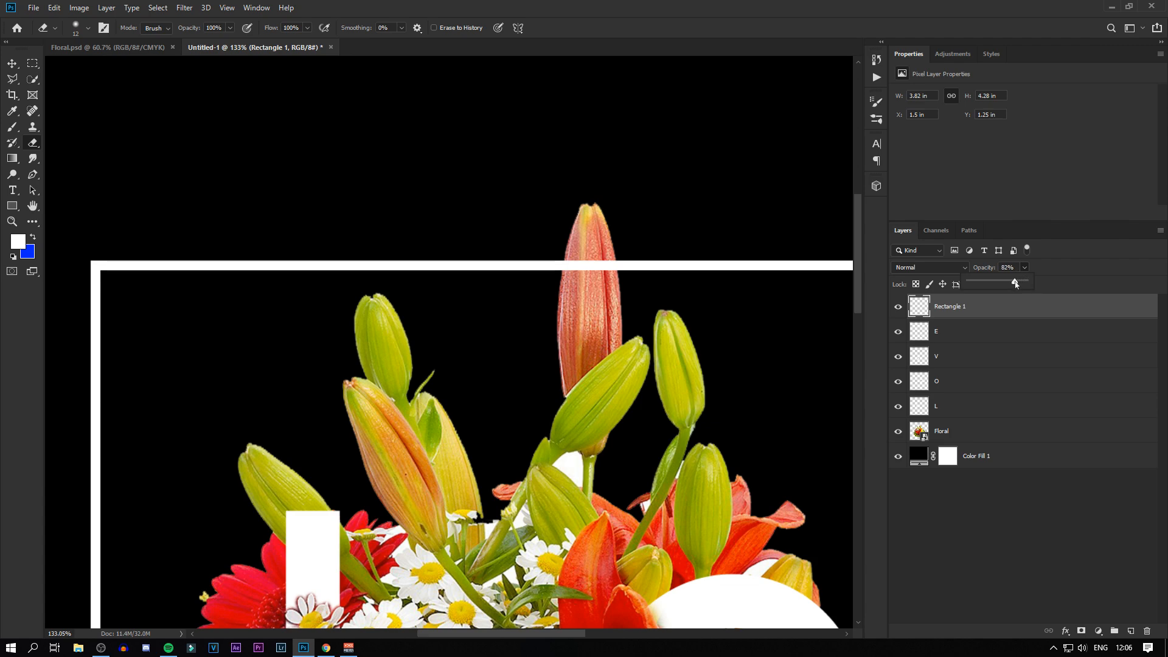
{"action": "right_click", "coordinate": [584, 265], "text": "alt"}
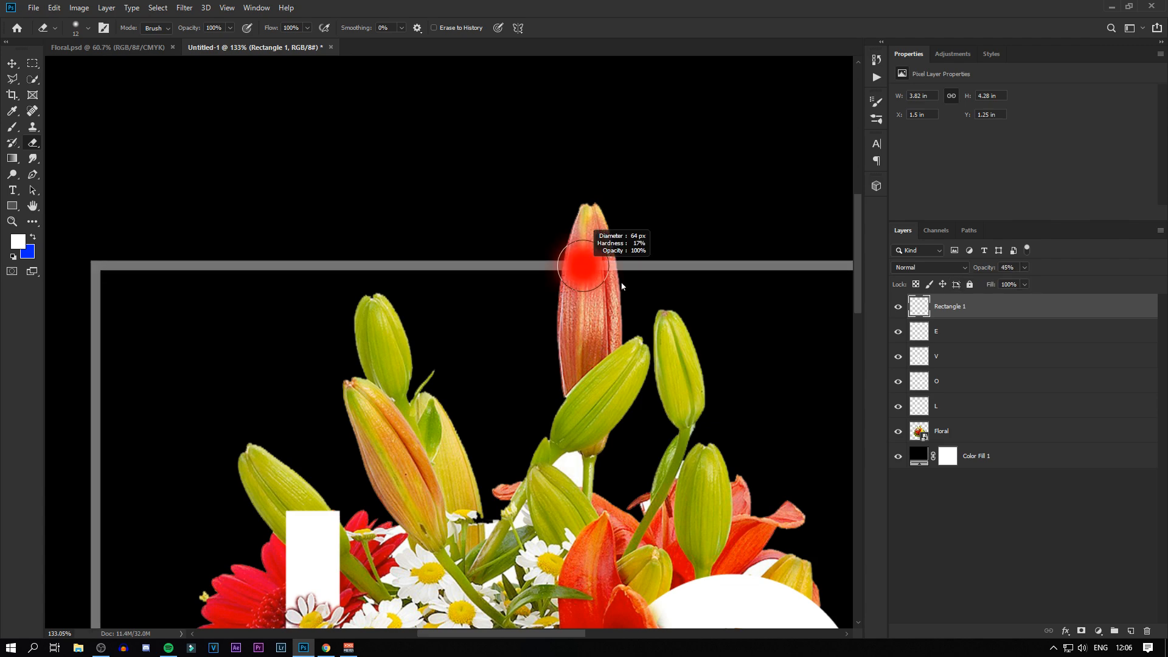
{"action": "scroll", "coordinate": [602, 281], "scroll_direction": "up", "scroll_amount": 4}
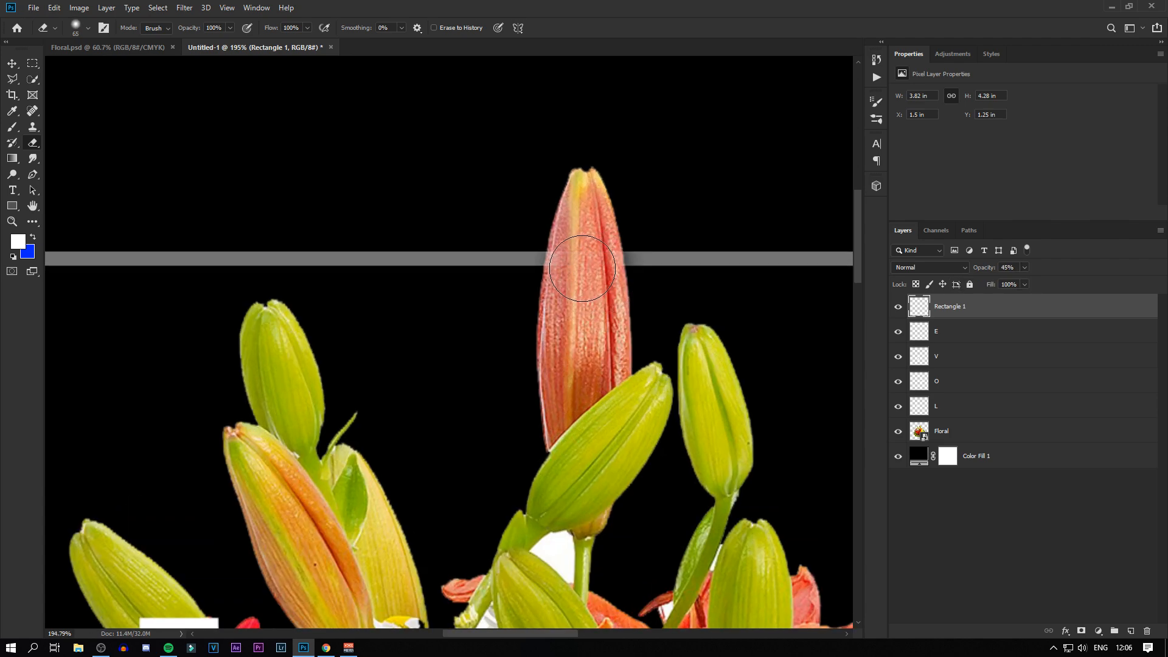
Erase the frame's right edge where it covers the leaves, adjusting the brush size, and undo the last stroke
{"action": "scroll", "coordinate": [615, 420], "scroll_direction": "down", "scroll_amount": 5}
{"action": "scroll", "coordinate": [615, 420], "scroll_direction": "up", "scroll_amount": 5}
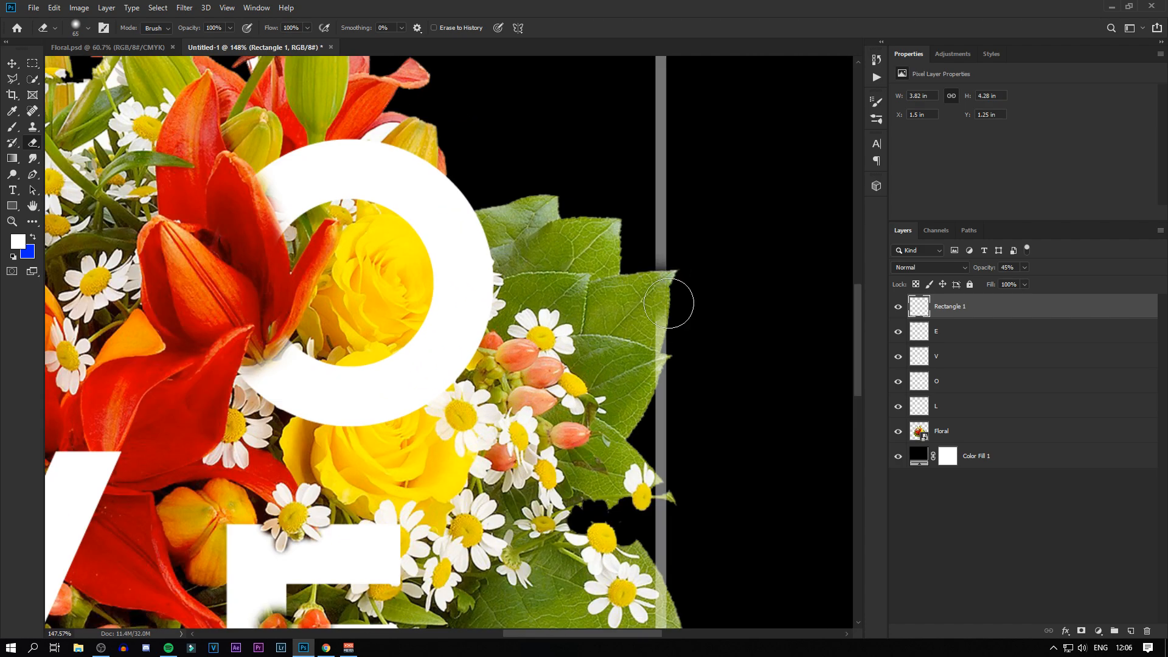
{"action": "scroll", "coordinate": [647, 347], "scroll_direction": "up", "scroll_amount": 5}
{"action": "right_click", "coordinate": [638, 344], "text": "alt"}
{"action": "mouse_move", "coordinate": [643, 353]}
{"action": "left_mouse_down"}
{"action": "mouse_move", "coordinate": [627, 411]}
{"action": "mouse_move", "coordinate": [666, 419]}
{"action": "mouse_move", "coordinate": [697, 406]}
{"action": "mouse_move", "coordinate": [650, 498]}
{"action": "left_mouse_up"}
{"action": "right_click", "coordinate": [663, 420], "text": "alt"}
{"action": "left_click_drag", "start_coordinate": [669, 391], "coordinate": [687, 329]}
{"action": "key", "text": "ctrl+z"}
{"action": "scroll", "coordinate": [627, 426], "scroll_direction": "down", "scroll_amount": 6}
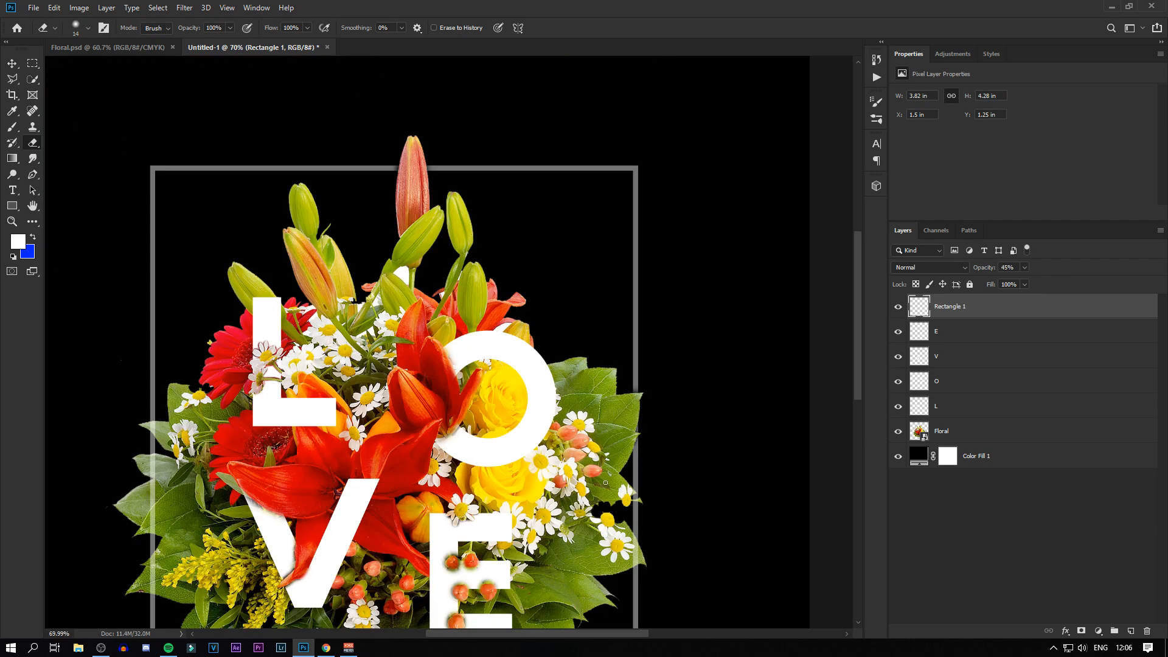
Erase the frame's bottom edge where it crosses the lowest leaf, using a 43 px brush
{"action": "scroll", "coordinate": [341, 536], "scroll_direction": "up", "scroll_amount": 5}
{"action": "right_click", "coordinate": [365, 511], "text": "alt"}
{"action": "mouse_move", "coordinate": [383, 515]}
{"action": "left_mouse_down"}
{"action": "mouse_move", "coordinate": [365, 505]}
{"action": "mouse_move", "coordinate": [445, 503]}
{"action": "left_mouse_up"}
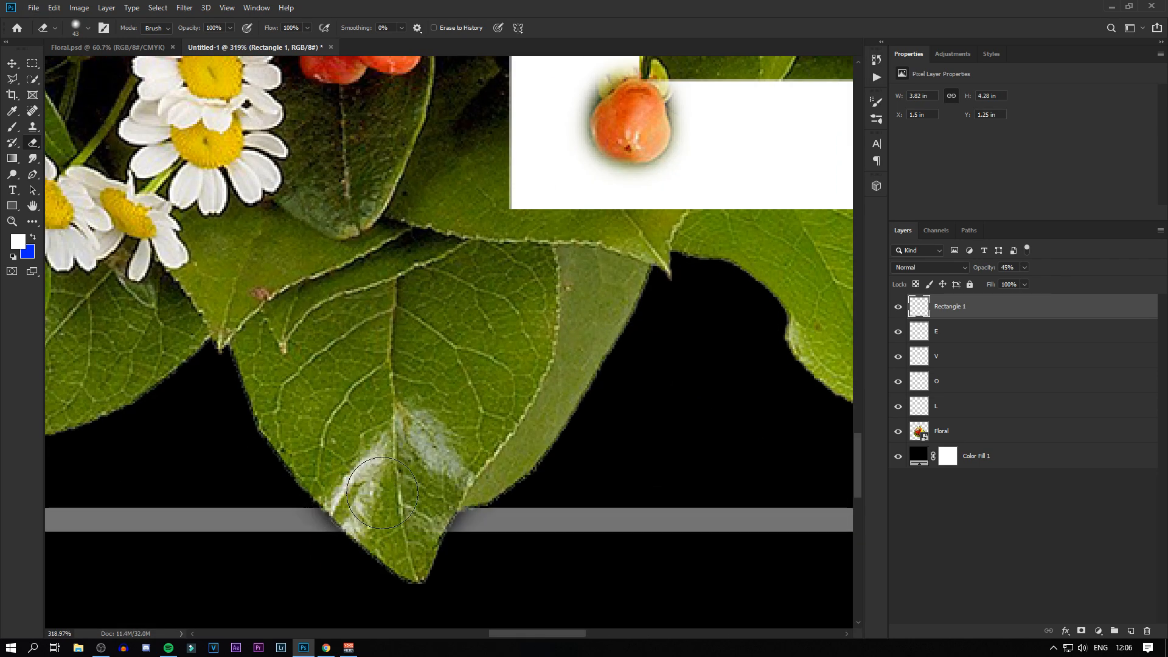
Erase the parts of the frame's left edge that cover the bouquet's green leaves
{"action": "scroll", "coordinate": [341, 509], "scroll_direction": "down", "scroll_amount": 6}
{"action": "scroll", "coordinate": [326, 385], "scroll_direction": "up", "scroll_amount": 4}
{"action": "left_click_drag", "start_coordinate": [368, 494], "coordinate": [362, 316]}
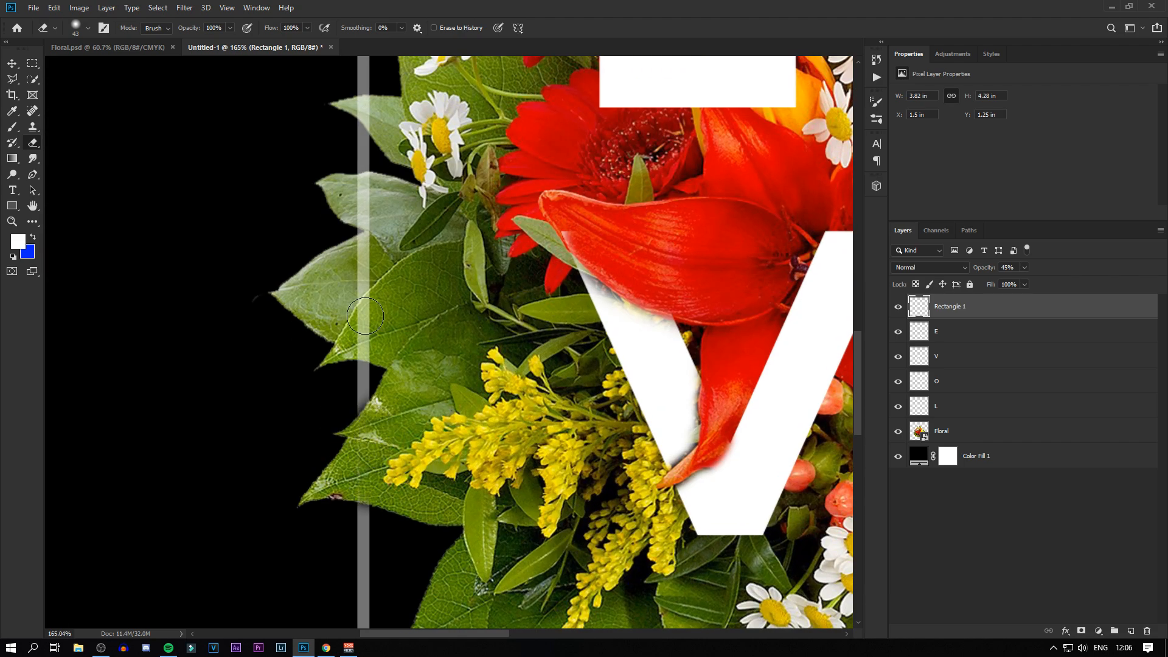
{"action": "scroll", "coordinate": [362, 316], "scroll_direction": "down", "scroll_amount": 6}
{"action": "scroll", "coordinate": [359, 248], "scroll_direction": "up", "scroll_amount": 5}
{"action": "scroll", "coordinate": [359, 248], "scroll_direction": "up", "scroll_amount": 2}
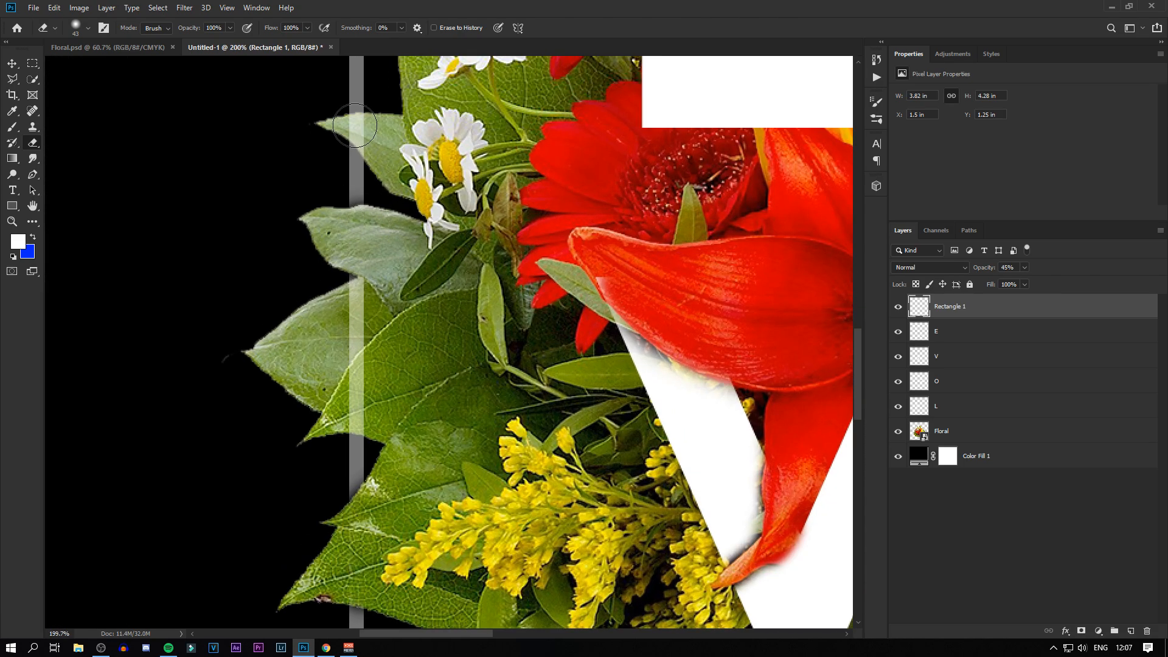
{"action": "scroll", "coordinate": [356, 125], "scroll_direction": "down", "scroll_amount": 6}
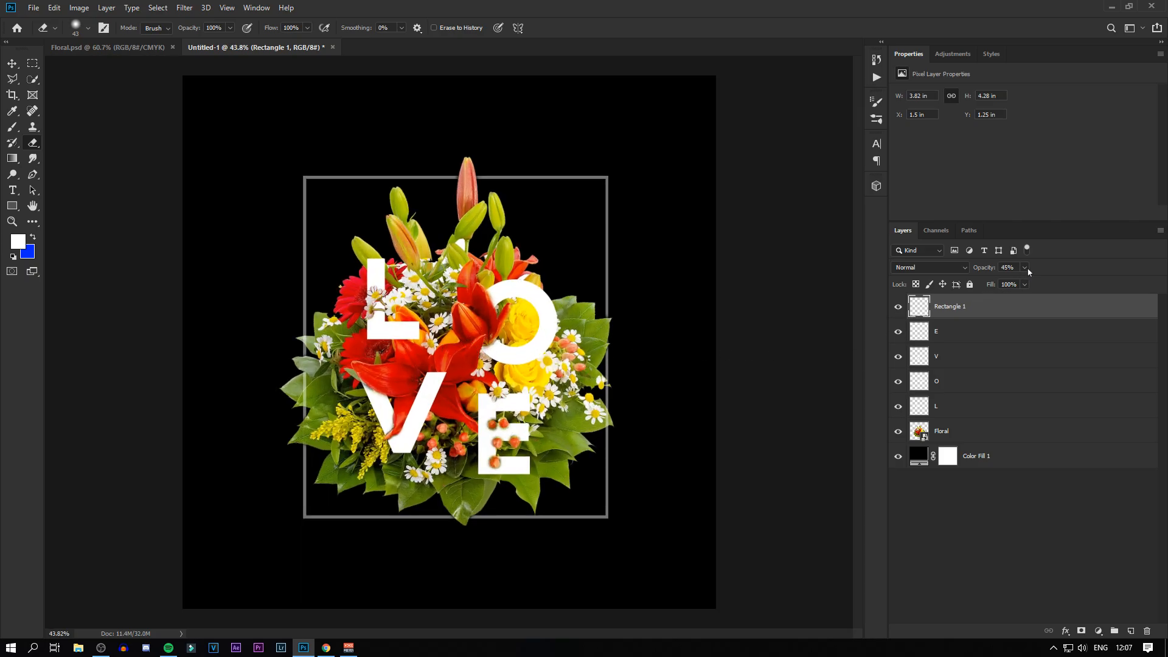
Restore the Rectangle 1 layer's opacity to 100% and check the frame's overlap with the bouquet
{"action": "left_click", "coordinate": [1025, 269]}
{"action": "left_click_drag", "start_coordinate": [1036, 284], "coordinate": [1067, 288]}
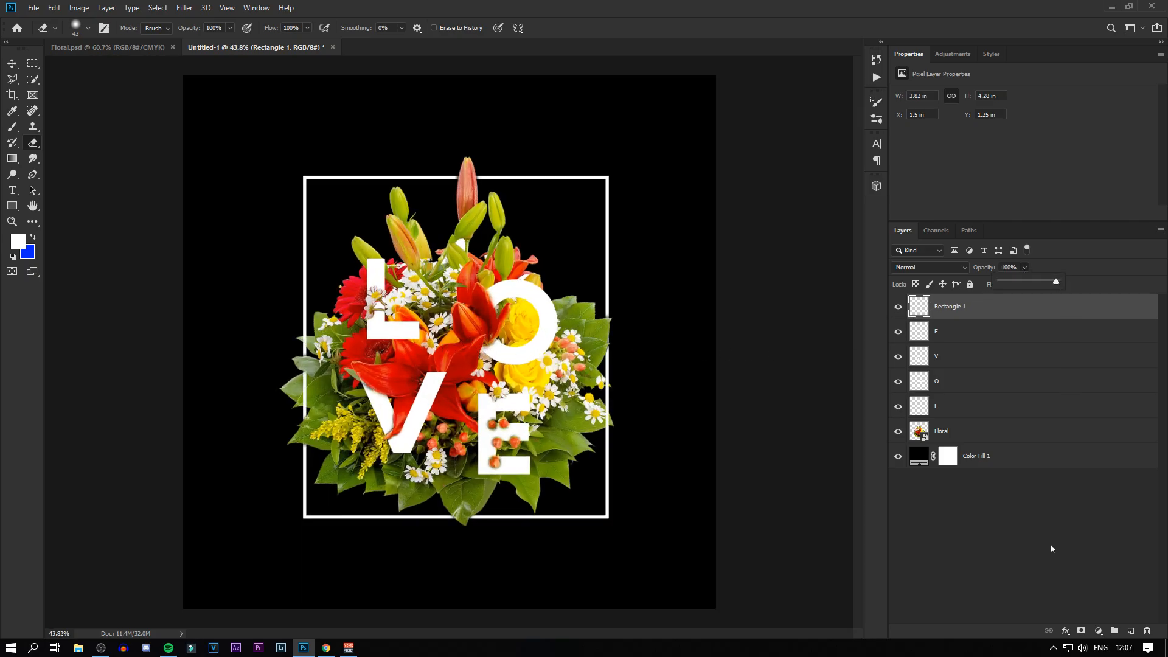
{"action": "scroll", "coordinate": [411, 403], "scroll_direction": "up", "scroll_amount": 1}
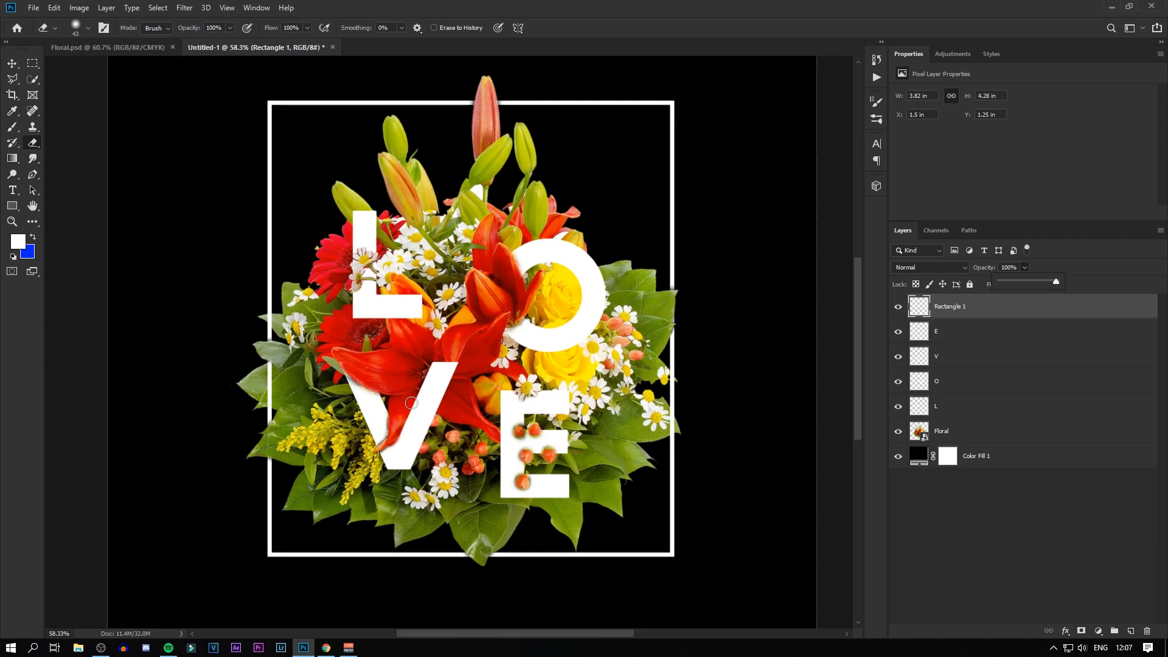
{"action": "scroll", "coordinate": [479, 365], "scroll_direction": "down", "scroll_amount": 3}
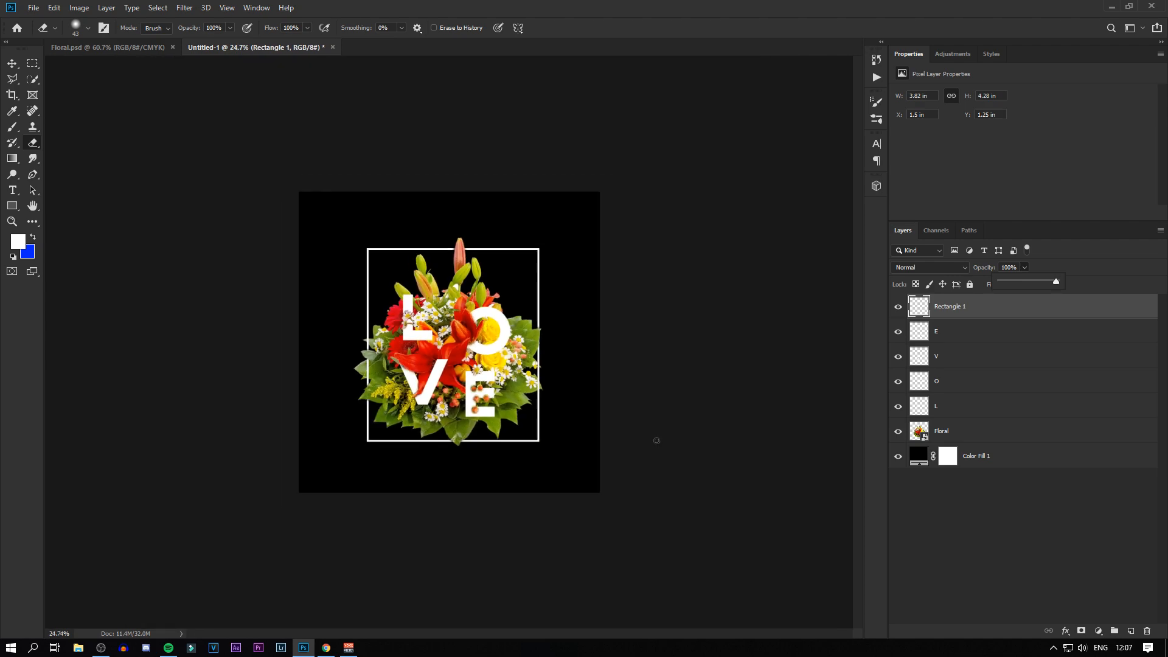
{"action": "scroll", "coordinate": [656, 440], "scroll_direction": "up", "scroll_amount": 2}
{"action": "scroll", "coordinate": [629, 434], "scroll_direction": "down", "scroll_amount": 1}
{"action": "scroll", "coordinate": [630, 434], "scroll_direction": "up", "scroll_amount": 2}
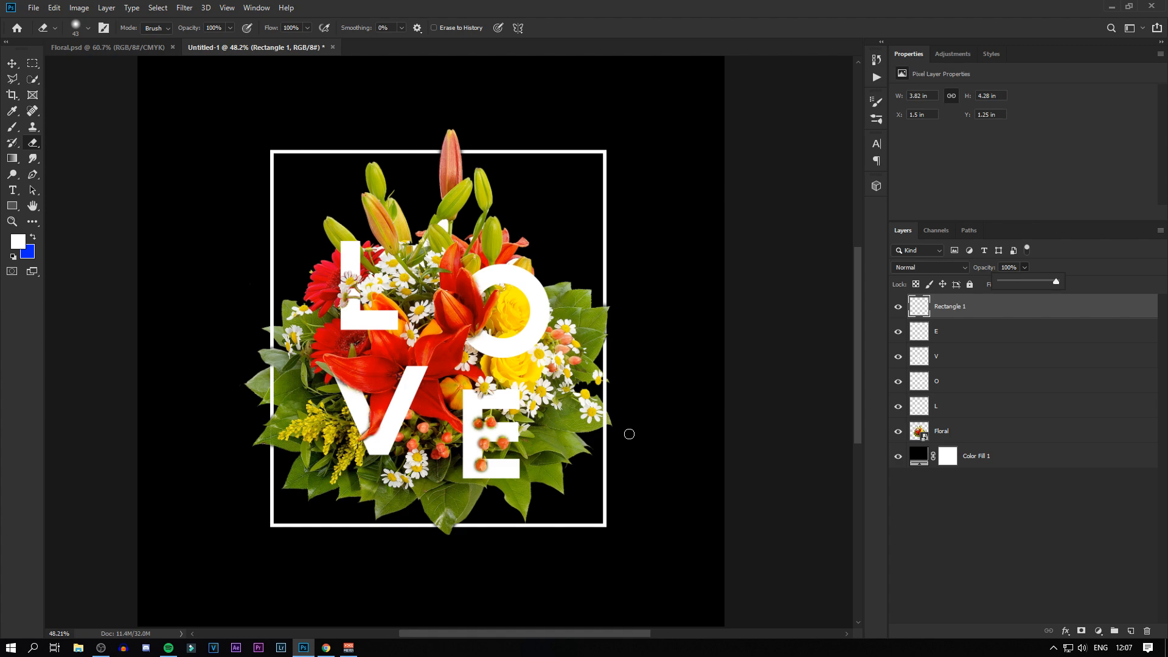
{"action": "scroll", "coordinate": [526, 423], "scroll_direction": "down", "scroll_amount": 2}
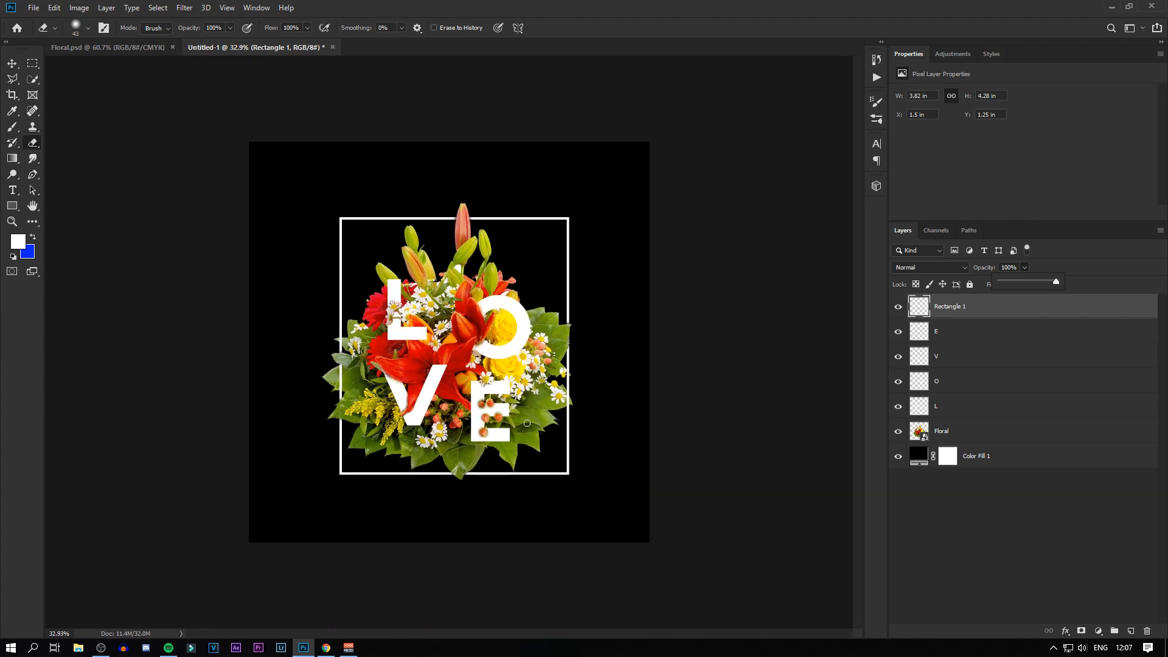
Add a Gradient Map adjustment layer directly above Color Fill 1 using the My-Aqua/Lime gradient preset
{"action": "left_click", "coordinate": [1062, 459]}
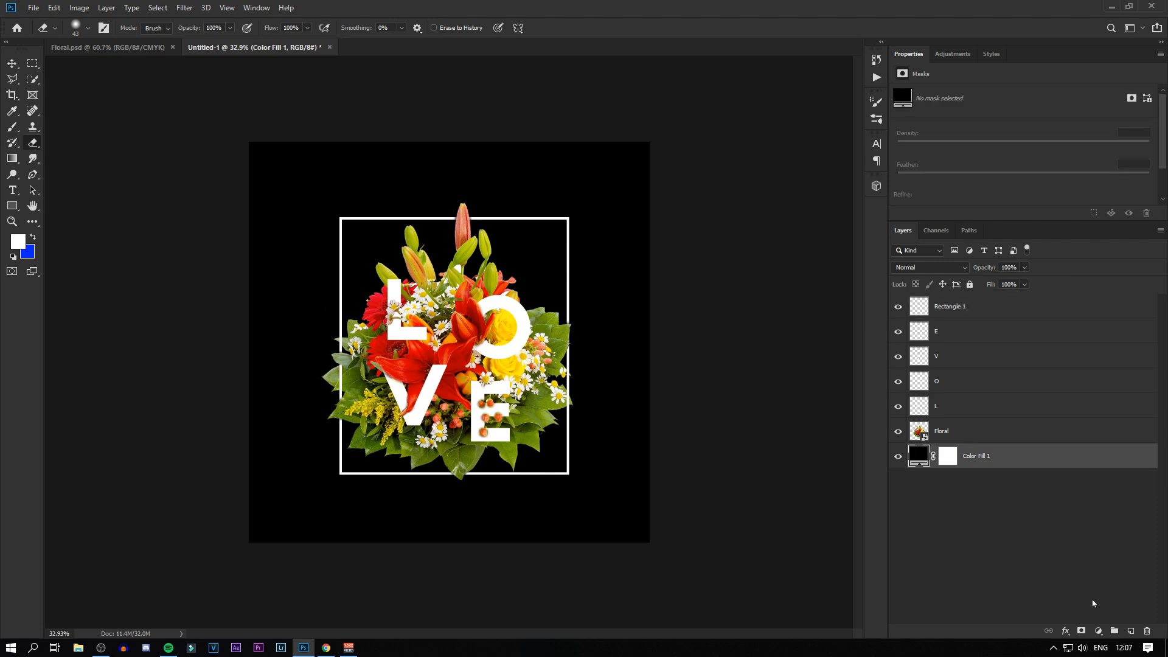
{"action": "left_click", "coordinate": [1100, 631]}
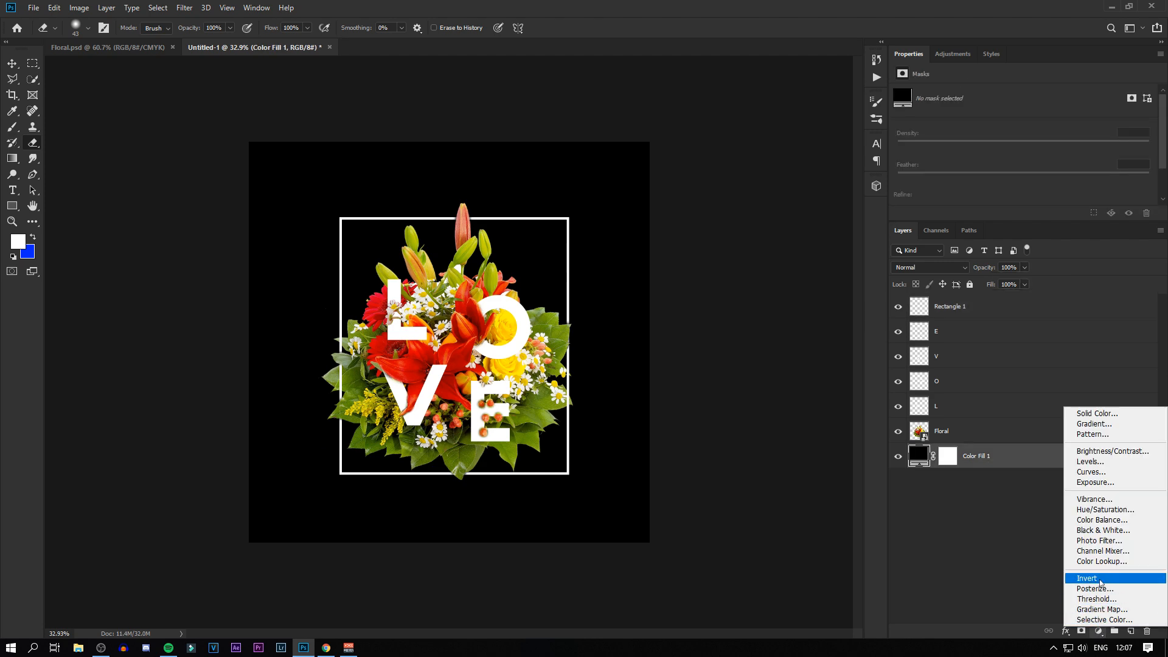
{"action": "left_click", "coordinate": [1102, 610]}
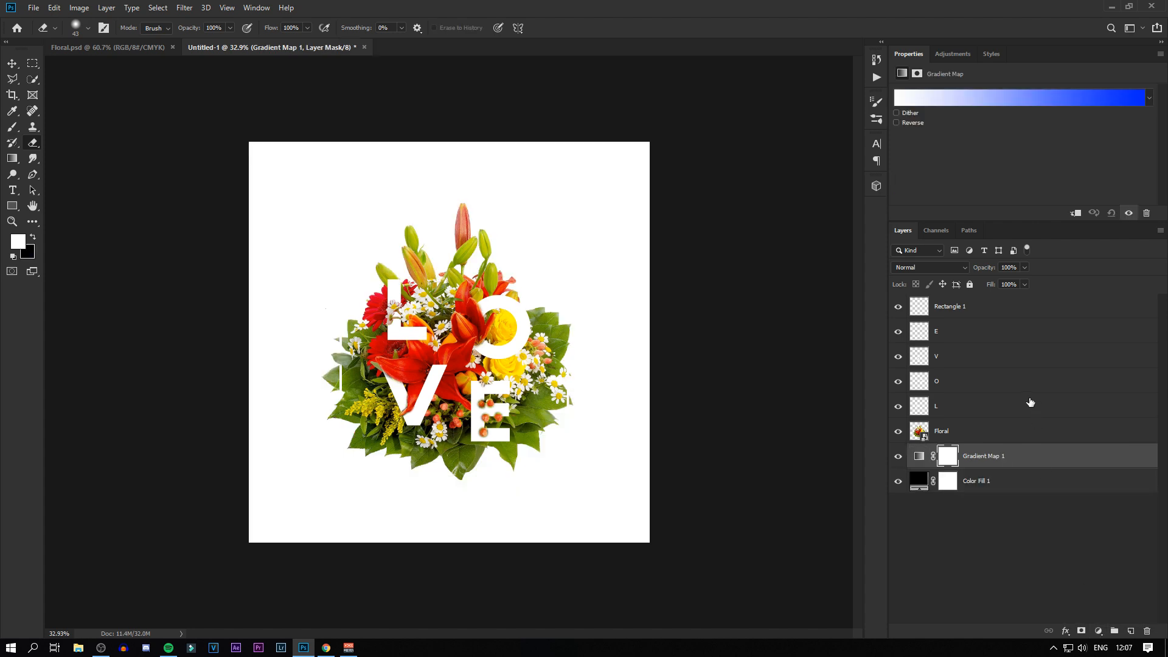
{"action": "left_click", "coordinate": [984, 102]}
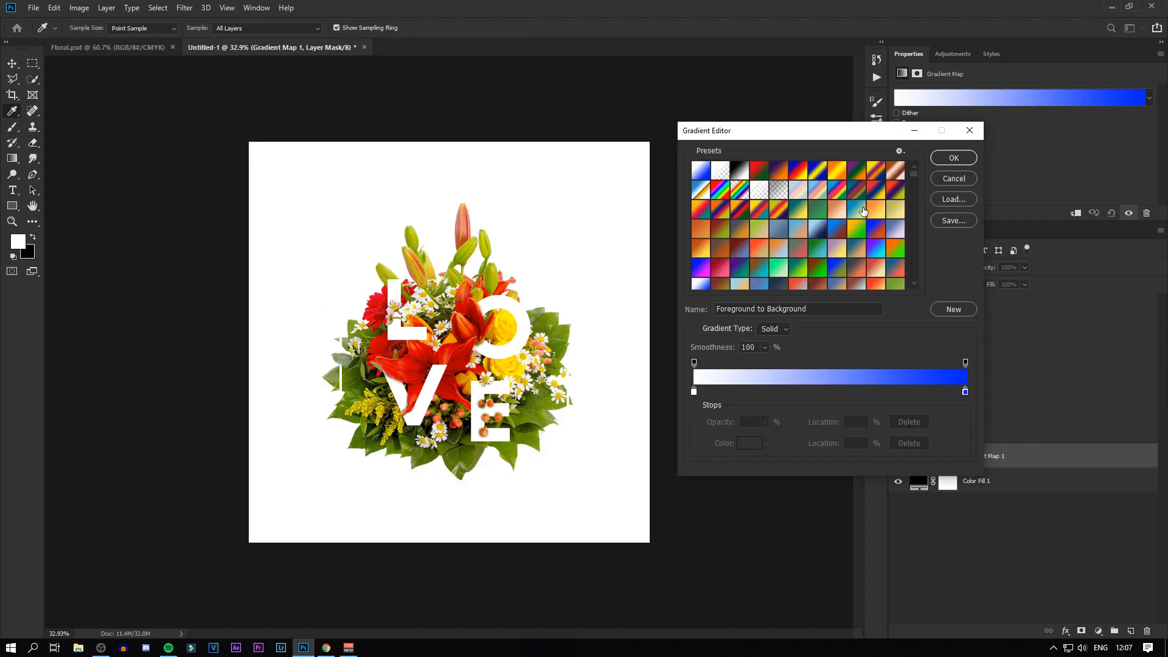
{"action": "left_click", "coordinate": [863, 211]}
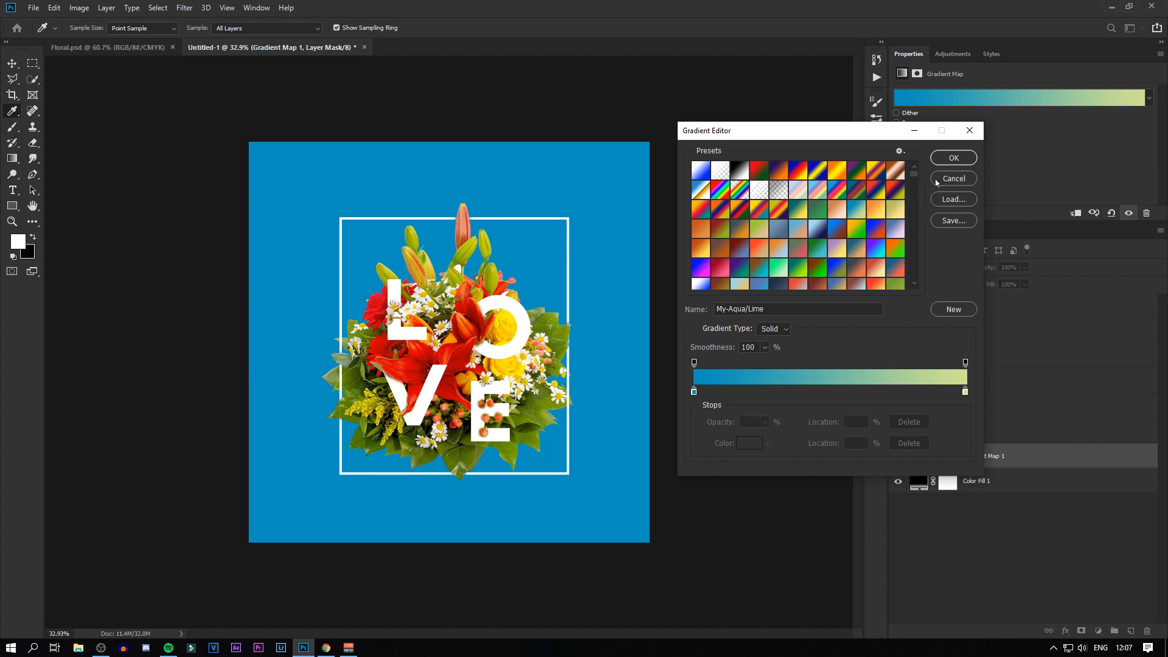
{"action": "left_click", "coordinate": [956, 160]}
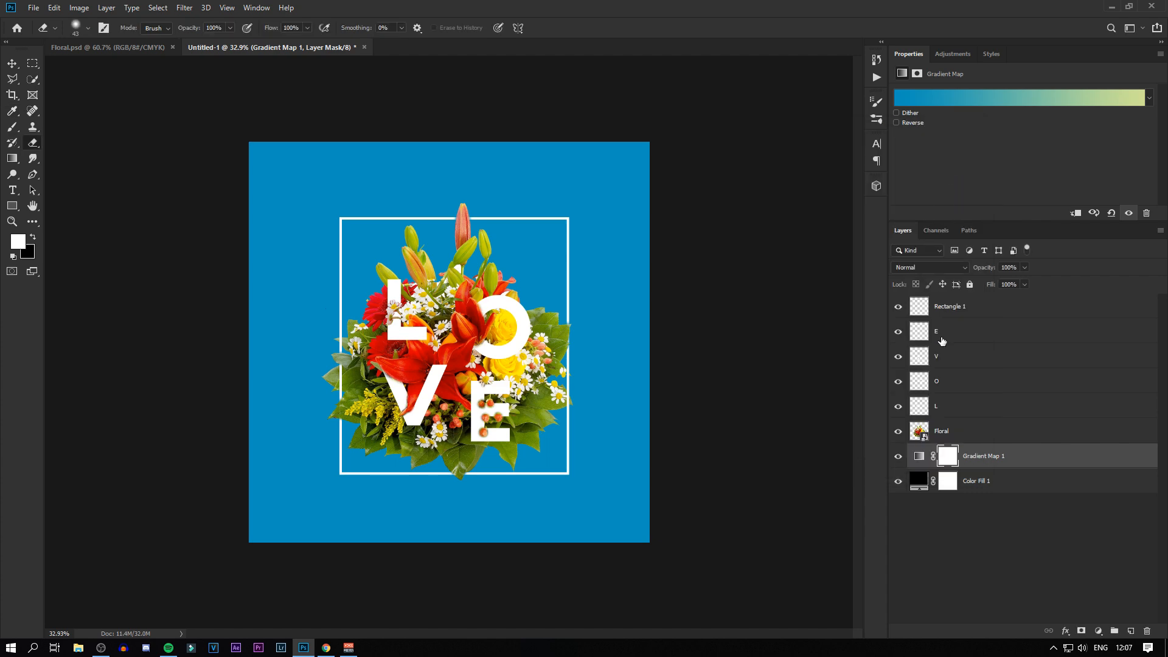
{"action": "left_click", "coordinate": [918, 479]}
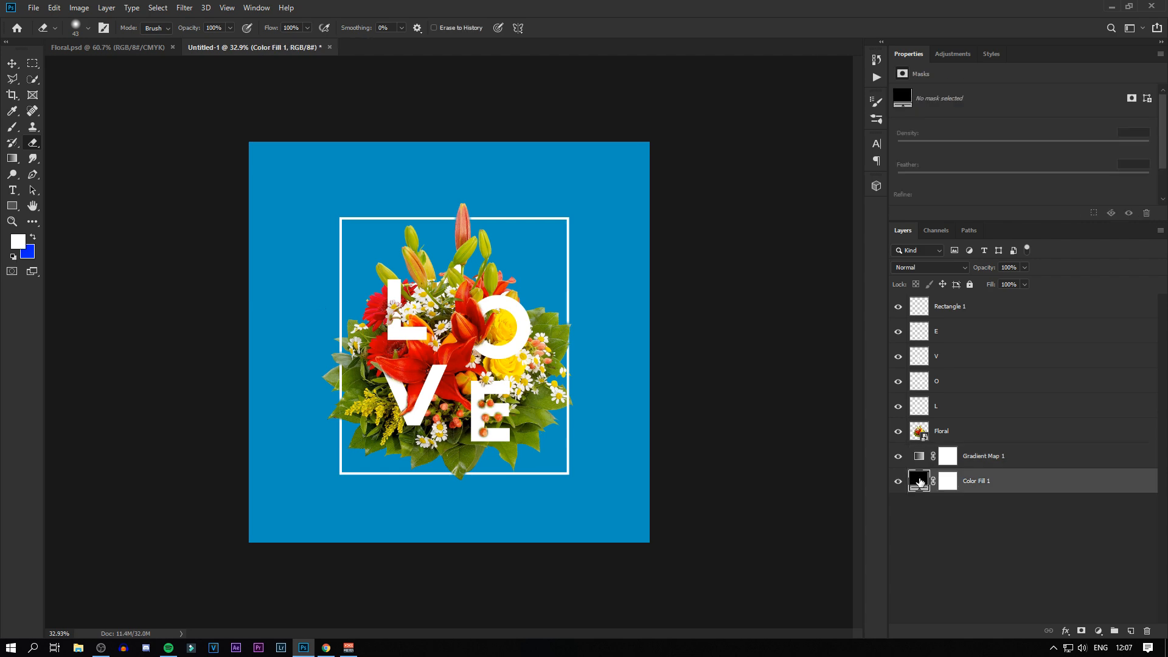
{"action": "double_click", "coordinate": [919, 483]}
{"action": "left_click_drag", "start_coordinate": [980, 238], "coordinate": [986, 260]}
{"action": "left_click", "coordinate": [953, 186]}
{"action": "left_click_drag", "start_coordinate": [953, 185], "coordinate": [994, 167]}
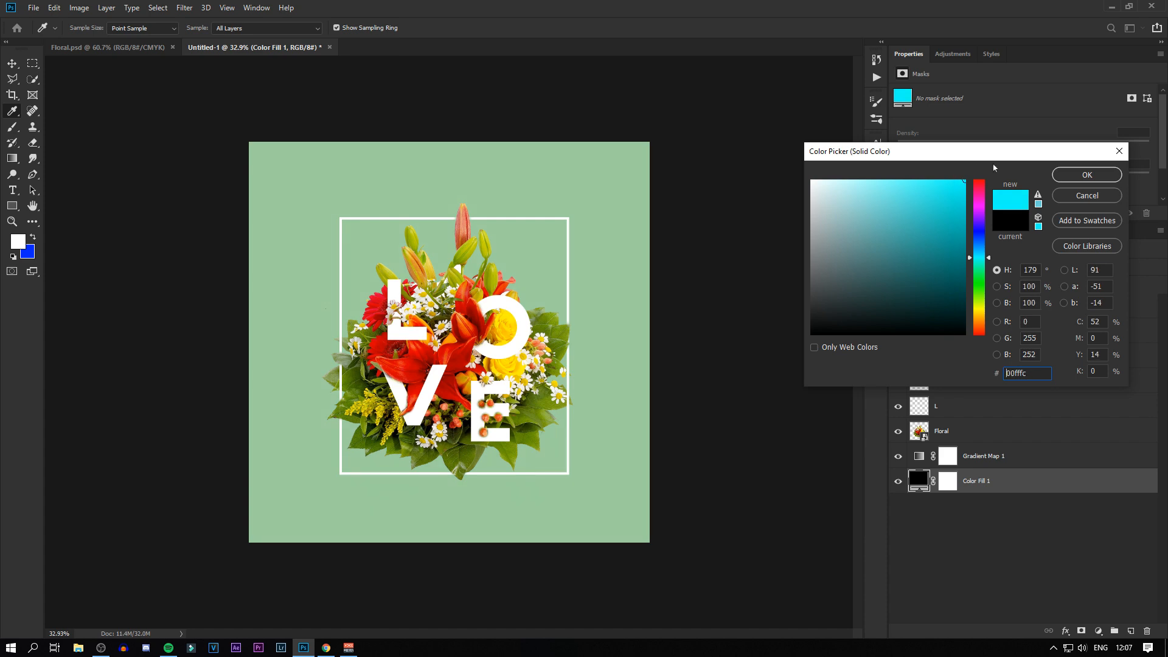
{"action": "mouse_move", "coordinate": [982, 258]}
{"action": "left_mouse_down"}
{"action": "mouse_move", "coordinate": [982, 276]}
{"action": "mouse_move", "coordinate": [982, 253]}
{"action": "mouse_move", "coordinate": [983, 263]}
{"action": "left_mouse_up"}
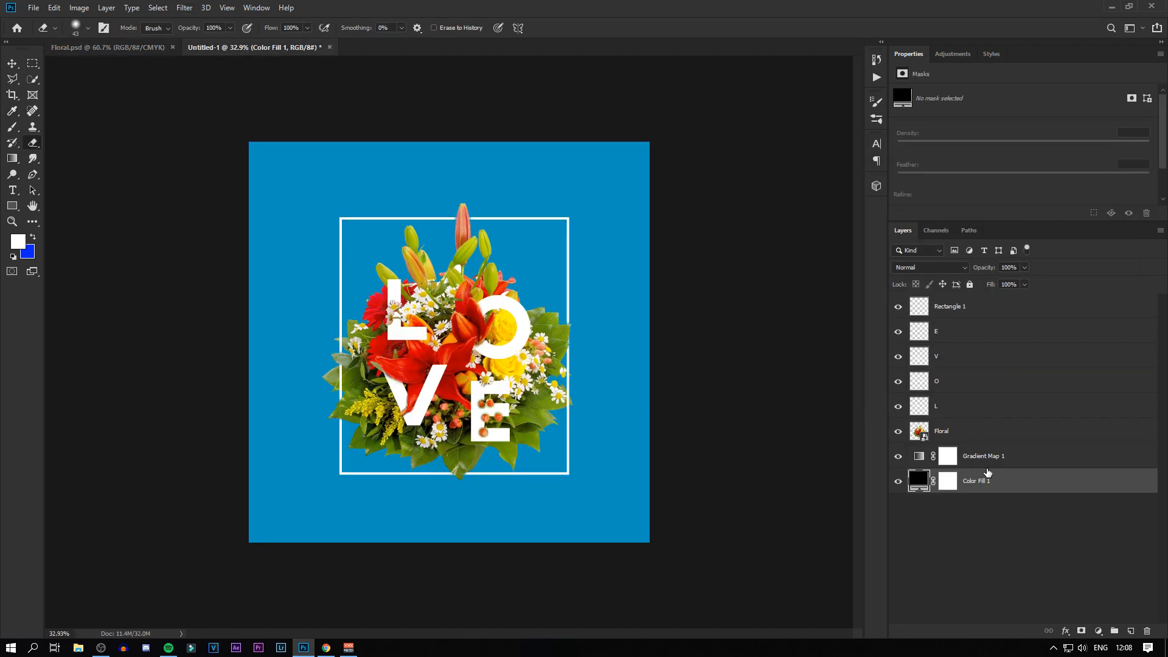
{"action": "left_click", "coordinate": [987, 465]}
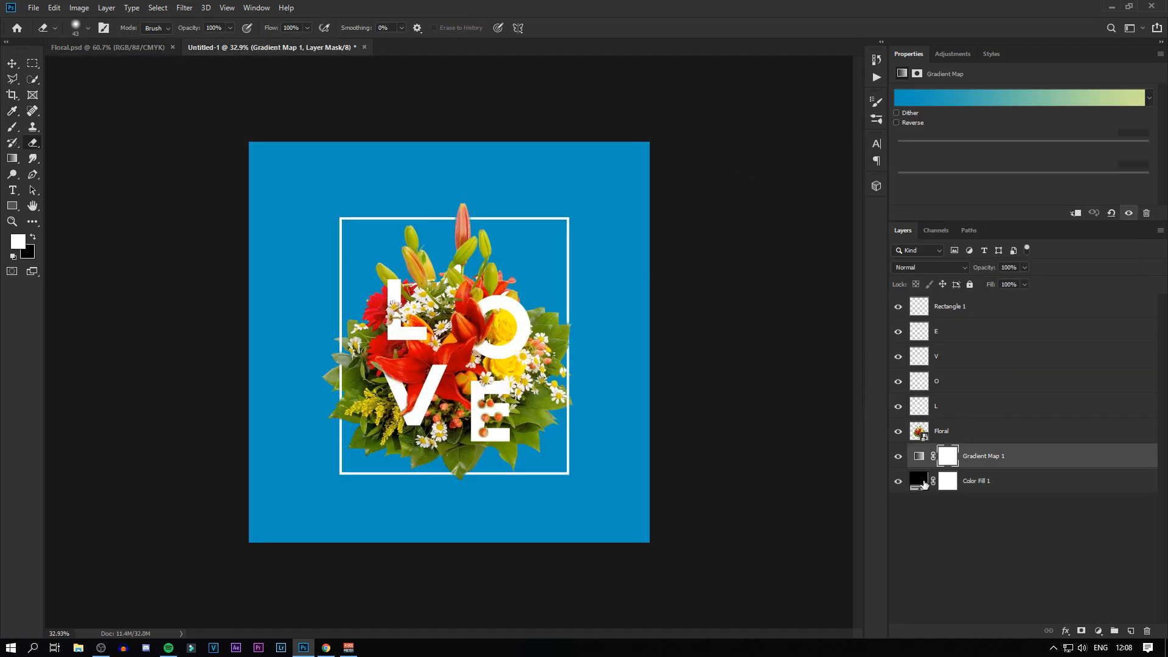
{"action": "double_click", "coordinate": [919, 481]}
{"action": "left_click", "coordinate": [965, 181]}
{"action": "left_click_drag", "start_coordinate": [982, 250], "coordinate": [984, 252]}
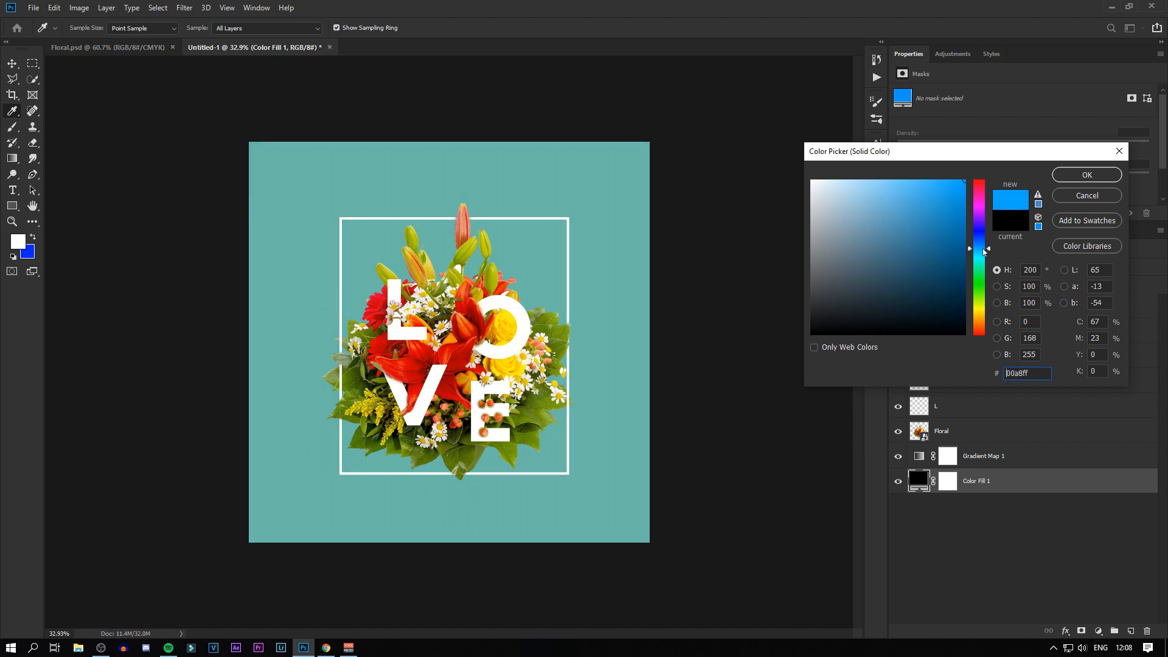
{"action": "left_click", "coordinate": [1119, 151]}
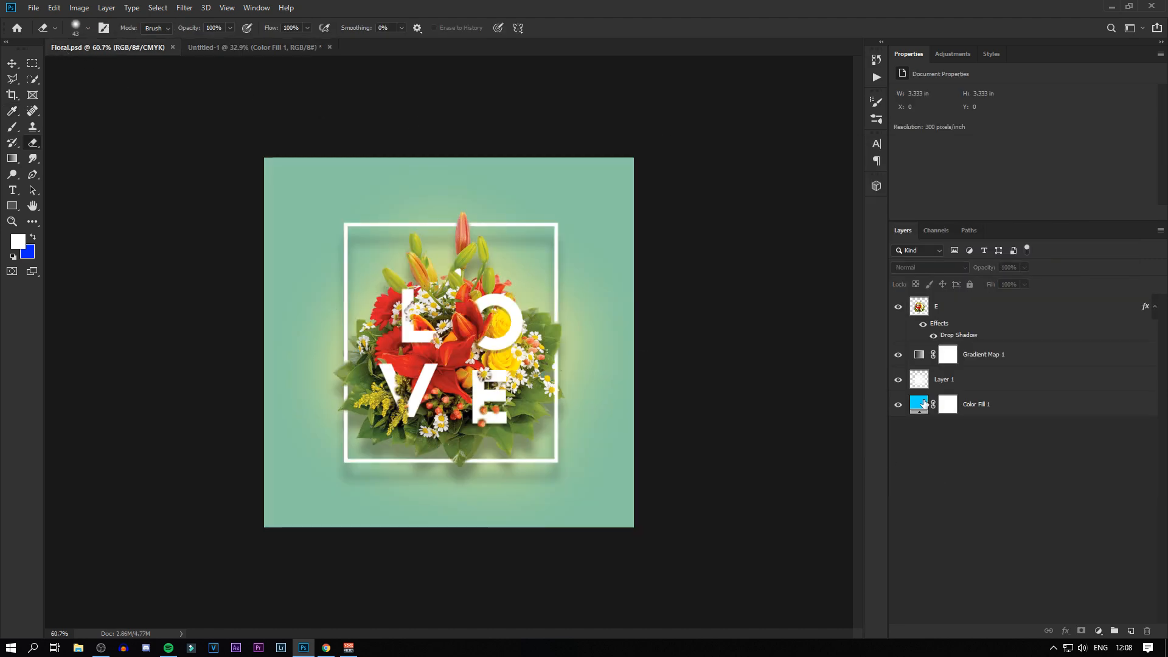
Look up the hex colour code of the Color Fill 1 layer in the Floral.psd document
{"action": "left_click", "coordinate": [924, 403]}
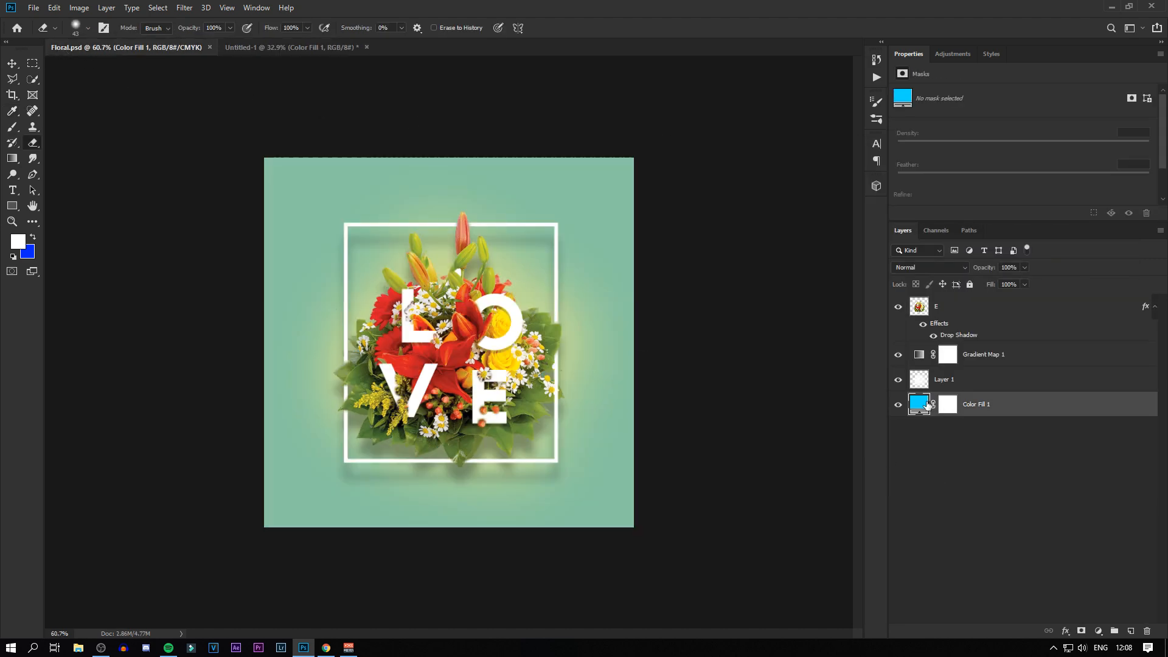
{"action": "double_click", "coordinate": [919, 404]}
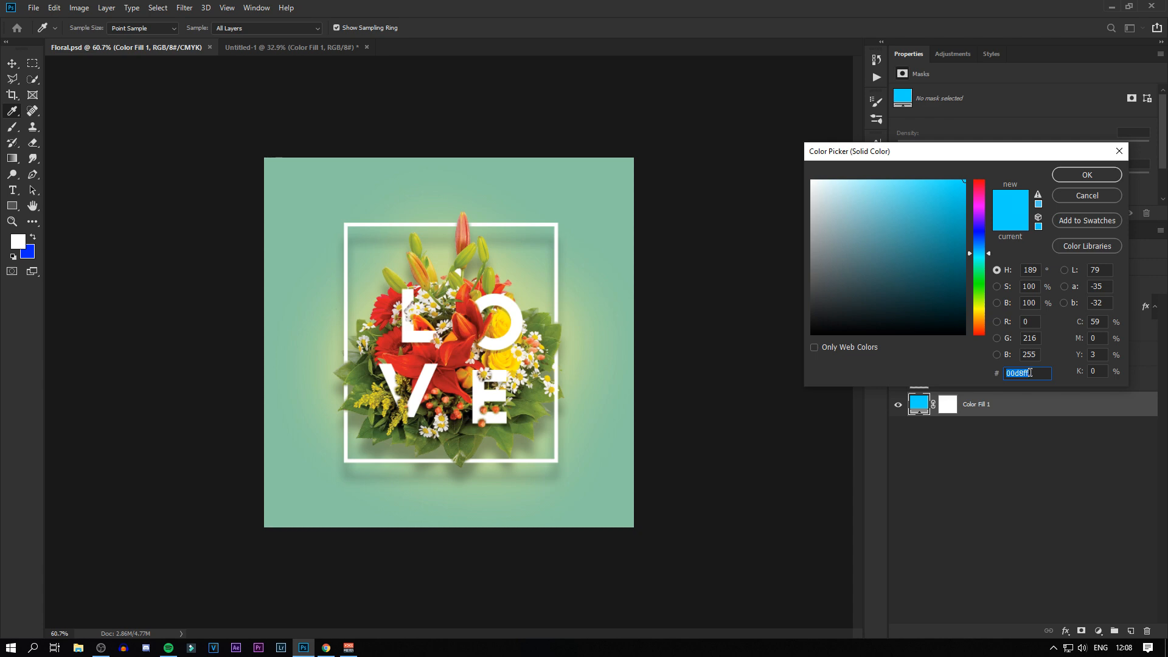
{"action": "left_click", "coordinate": [1119, 151]}
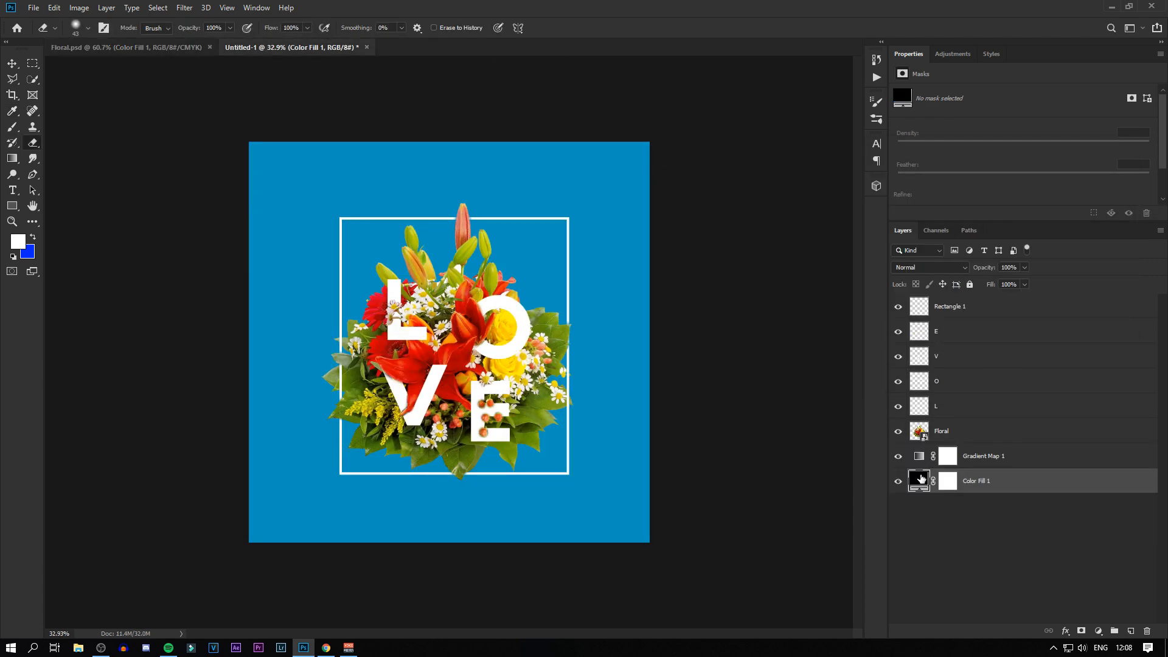
Set the Color Fill 1 layer's colour to 00d8ff in the Untitled-1 document
{"action": "double_click", "coordinate": [922, 479]}
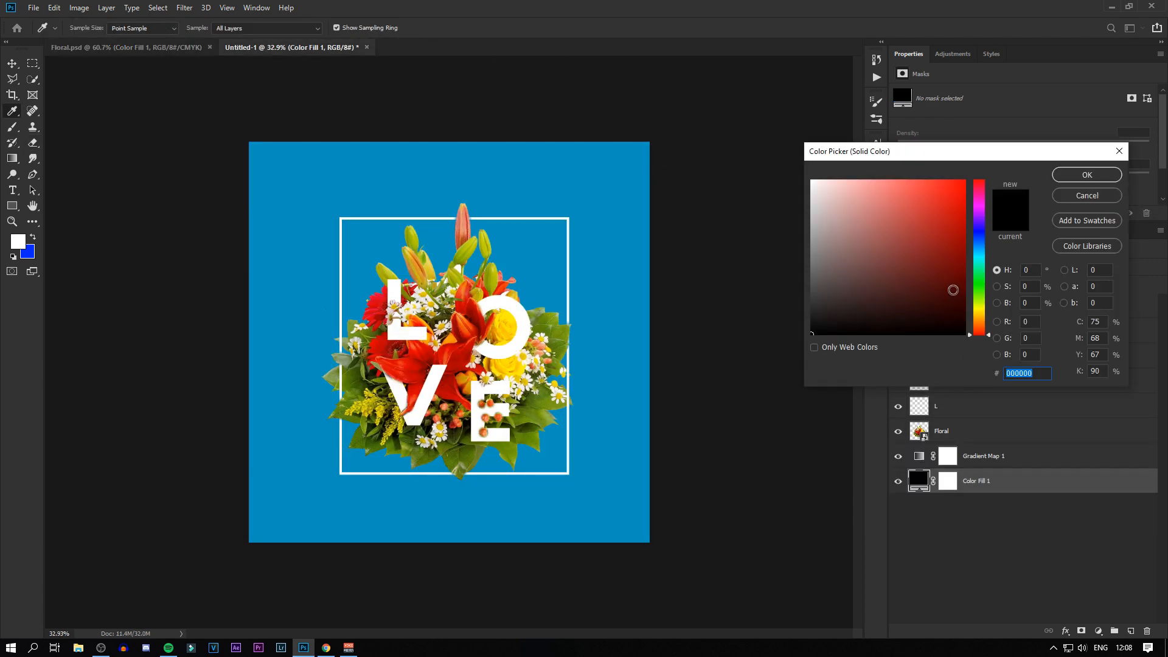
{"action": "type", "text": "00d8ff"}
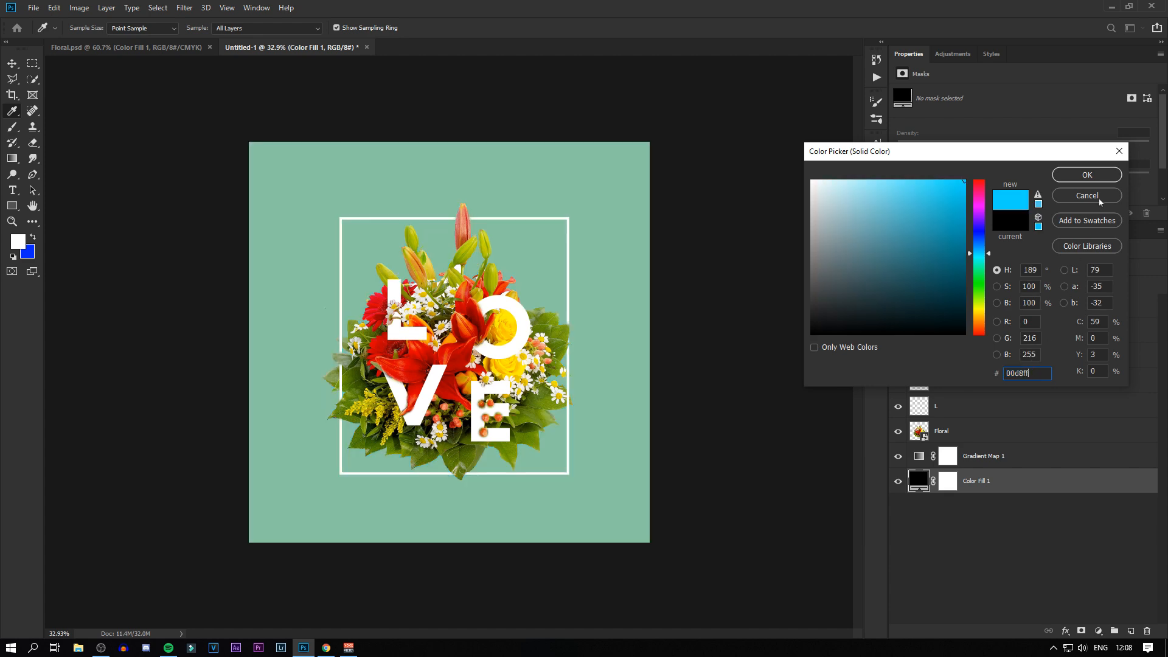
{"action": "left_click", "coordinate": [1067, 174]}
{"action": "scroll", "coordinate": [785, 508], "scroll_direction": "up", "scroll_amount": 3}
{"action": "scroll", "coordinate": [803, 508], "scroll_direction": "down", "scroll_amount": 5}
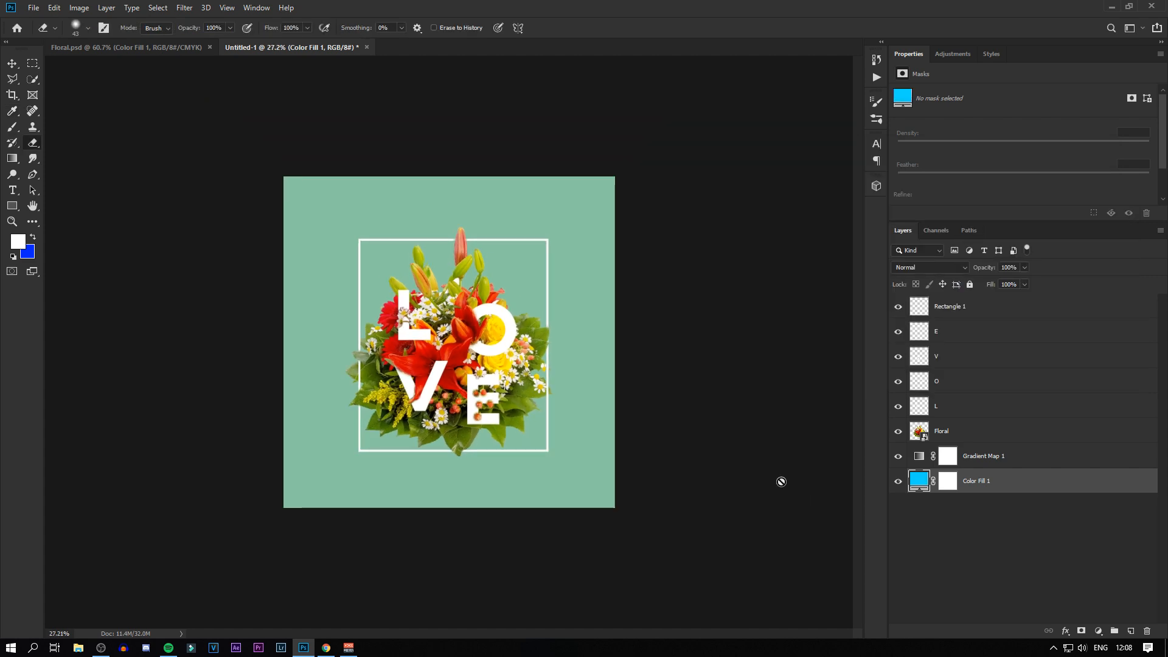
{"action": "scroll", "coordinate": [405, 486], "scroll_direction": "up", "scroll_amount": 3}
{"action": "scroll", "coordinate": [417, 496], "scroll_direction": "down", "scroll_amount": 3}
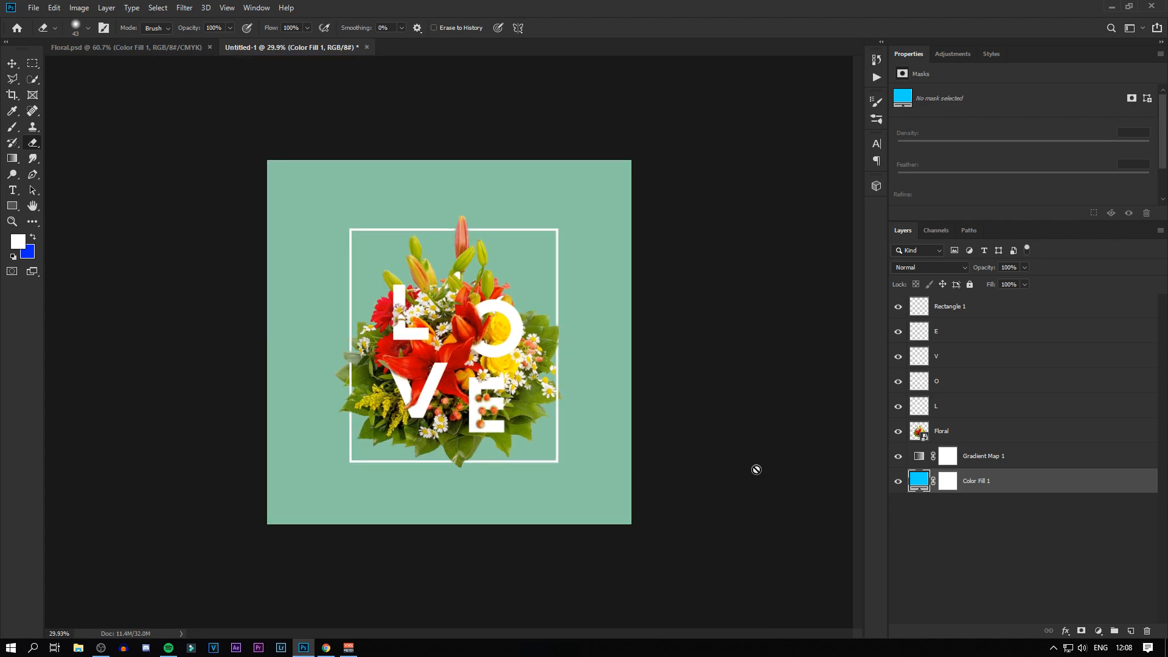
Add an empty layer between Gradient Map 1 and Color Fill 1, and size the Brush tool to about 891 px
{"action": "left_click", "coordinate": [1020, 464]}
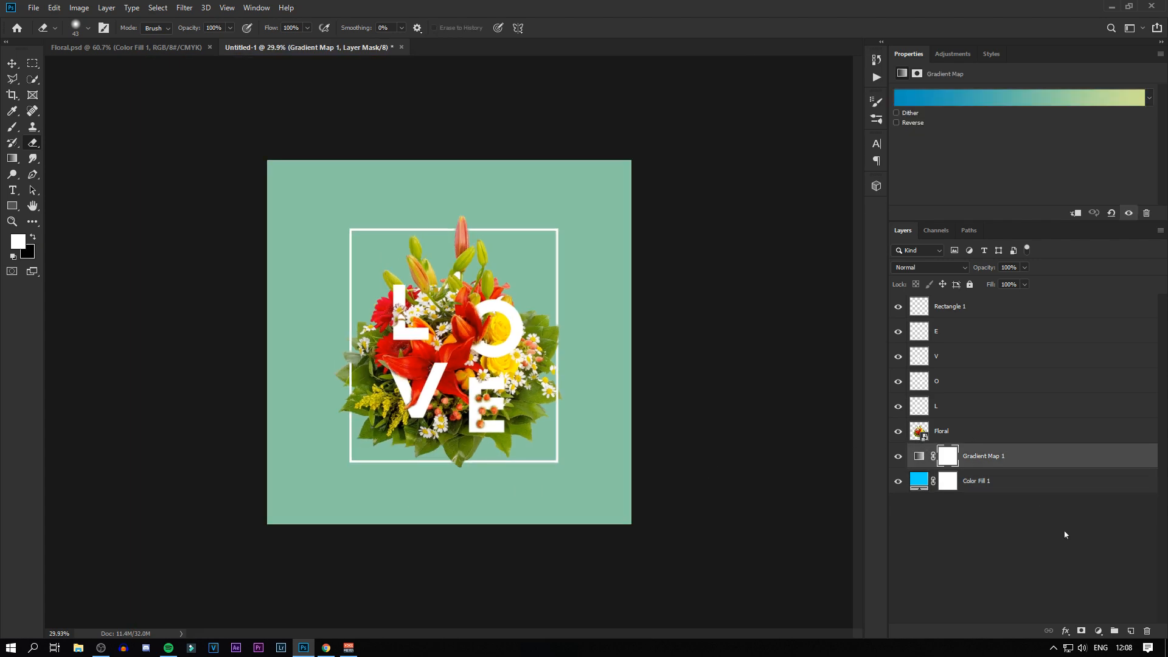
{"action": "left_click", "coordinate": [1130, 631]}
{"action": "left_click_drag", "start_coordinate": [1002, 466], "coordinate": [999, 494]}
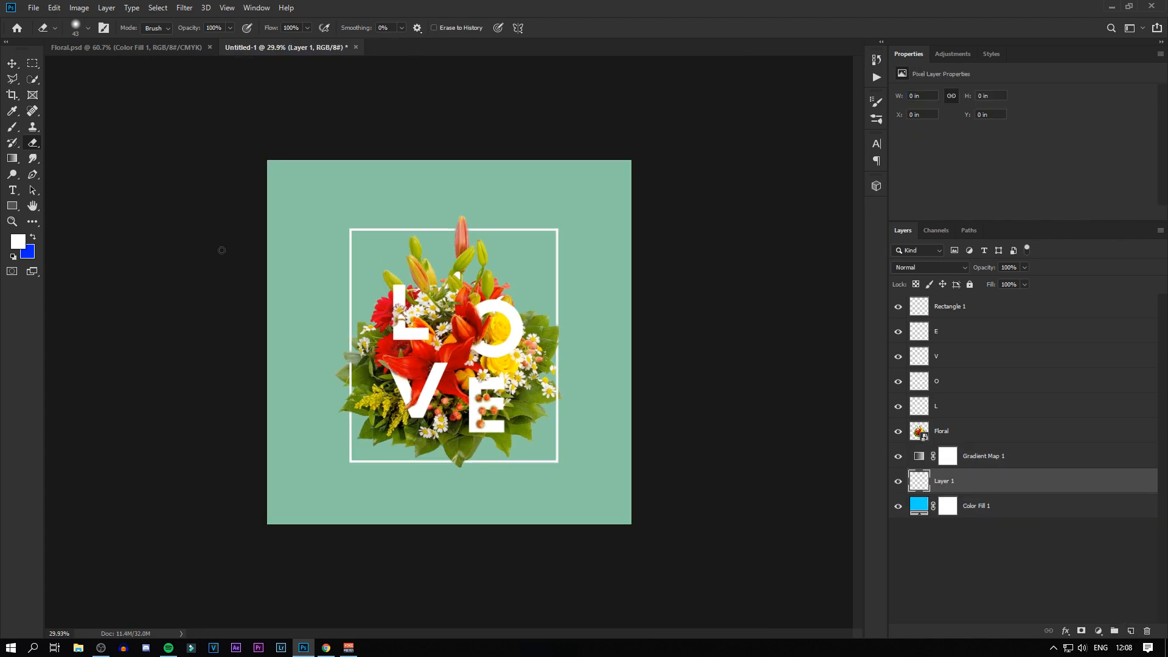
{"action": "left_click", "coordinate": [12, 126]}
{"action": "left_click_drag", "start_coordinate": [464, 342], "coordinate": [517, 359], "text": "alt"}
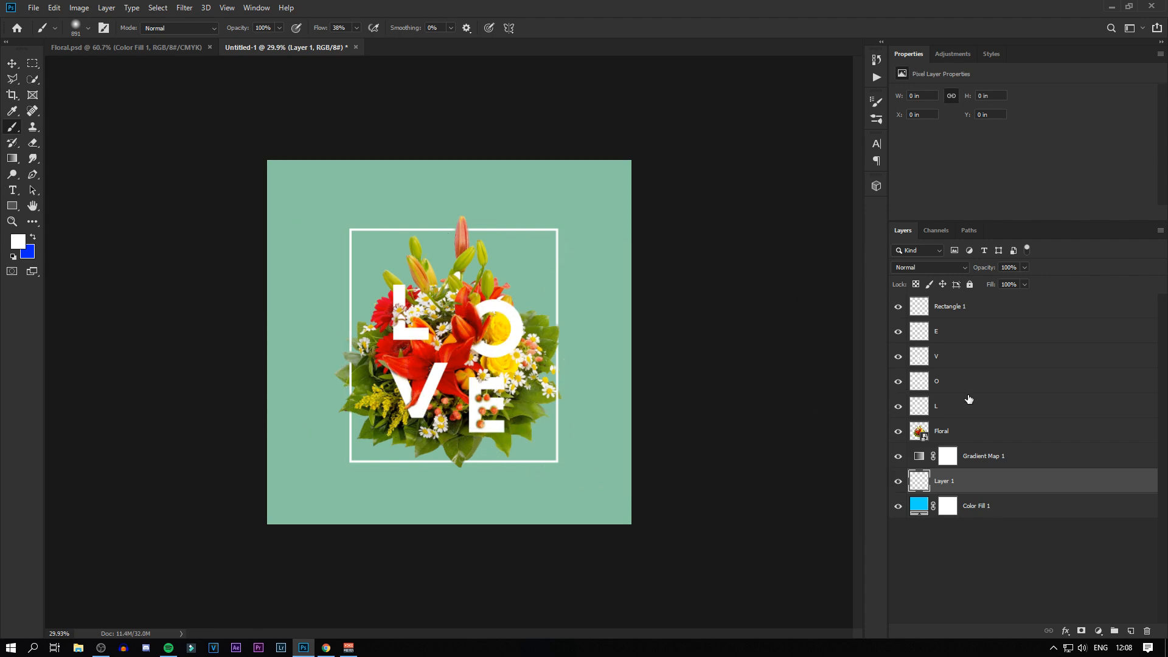
Merge the Floral, L, O, V, E and Rectangle 1 layers into a single layer
{"action": "left_click", "coordinate": [978, 438]}
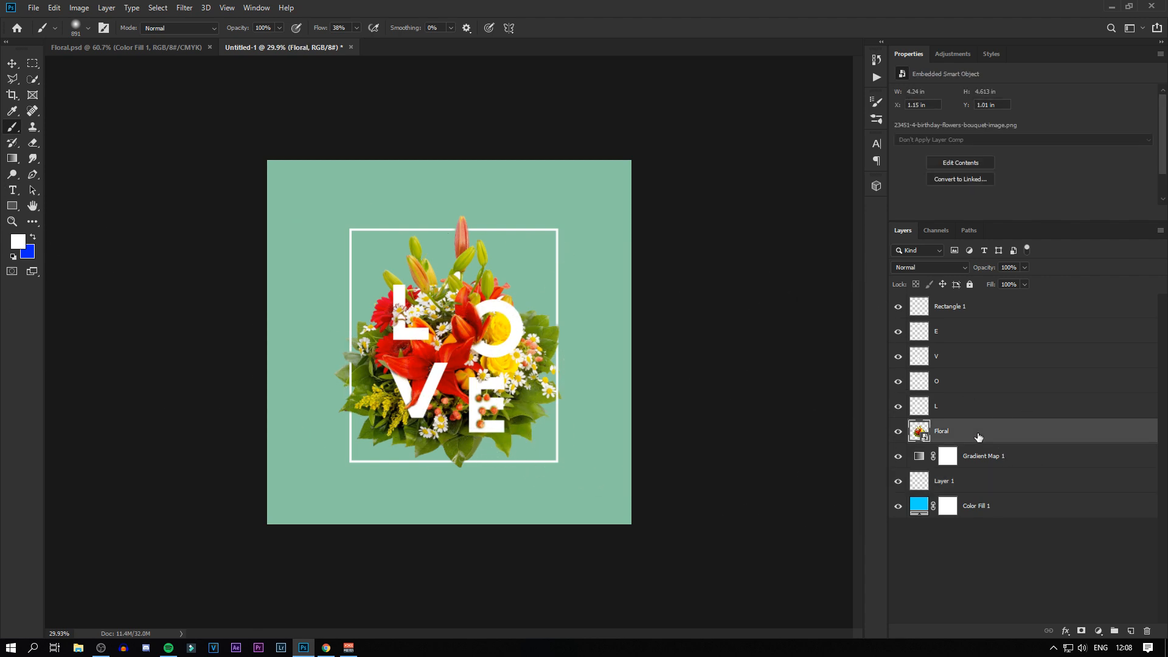
{"action": "left_click", "coordinate": [980, 312], "text": "shift"}
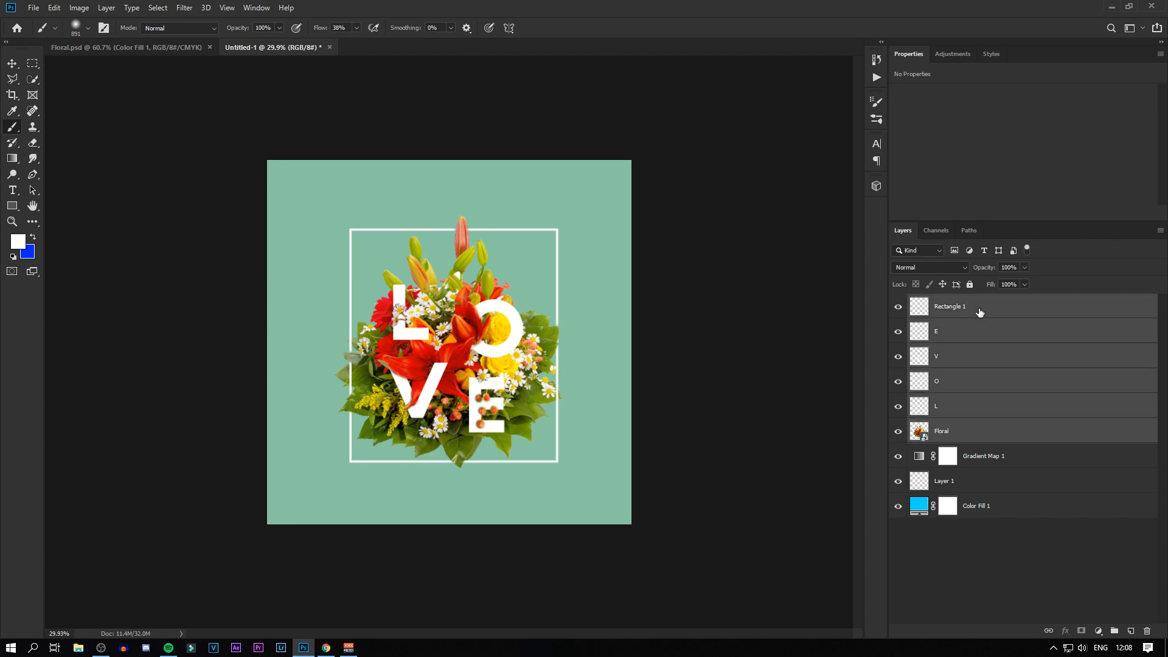
{"action": "key", "text": "ctrl+e"}
Add a Drop Shadow layer style to the merged bouquet, letters and frame layer
{"action": "right_click", "coordinate": [979, 313]}
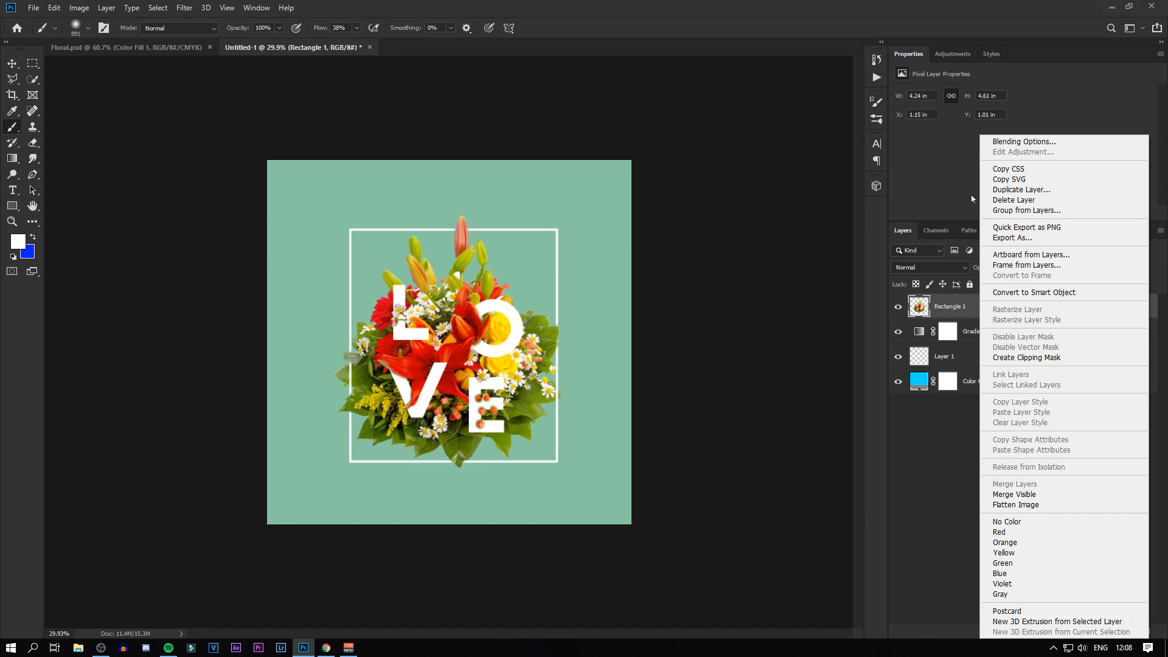
{"action": "left_click", "coordinate": [1028, 133]}
{"action": "right_click", "coordinate": [975, 306]}
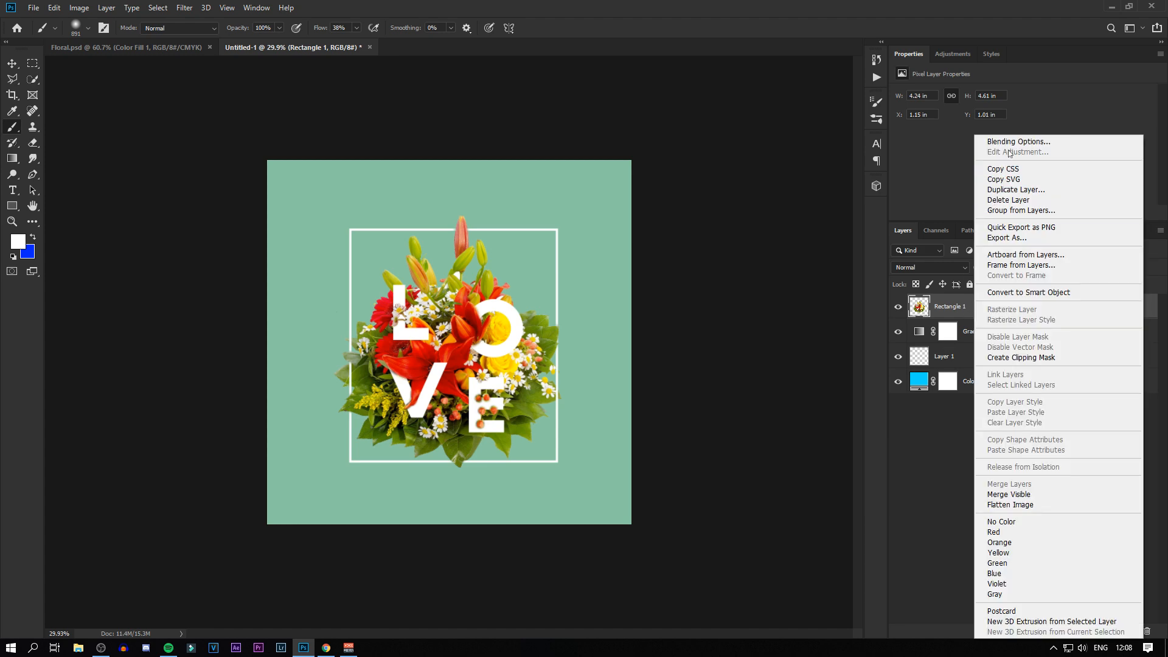
{"action": "left_click", "coordinate": [1010, 146]}
{"action": "left_click", "coordinate": [727, 361]}
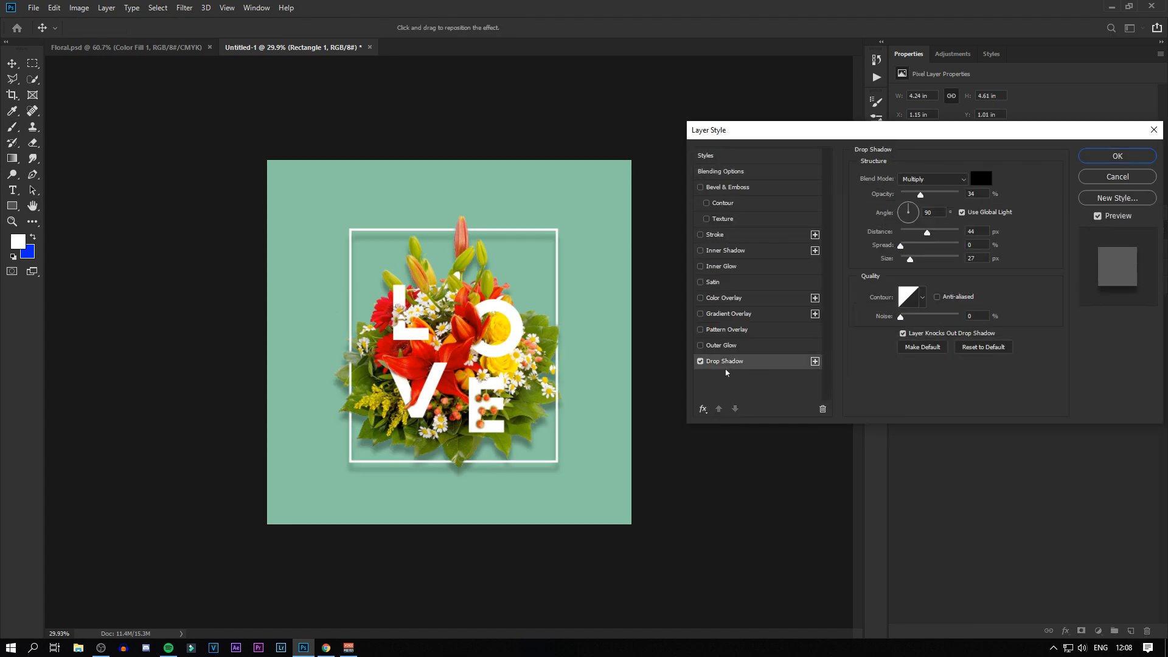
{"action": "key", "text": "ctrl+0"}
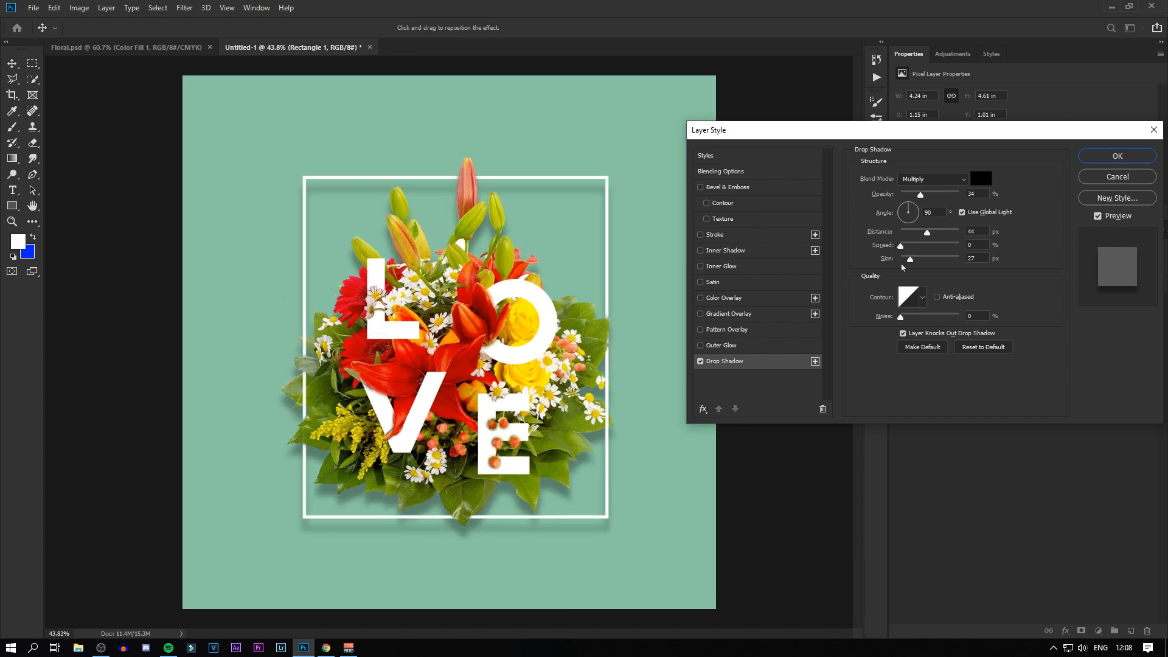
Set the drop shadow's distance to 53 px, spread to 0% and size to 29 px, and apply the style
{"action": "left_click_drag", "start_coordinate": [927, 233], "coordinate": [909, 261]}
{"action": "left_click", "coordinate": [1115, 158]}
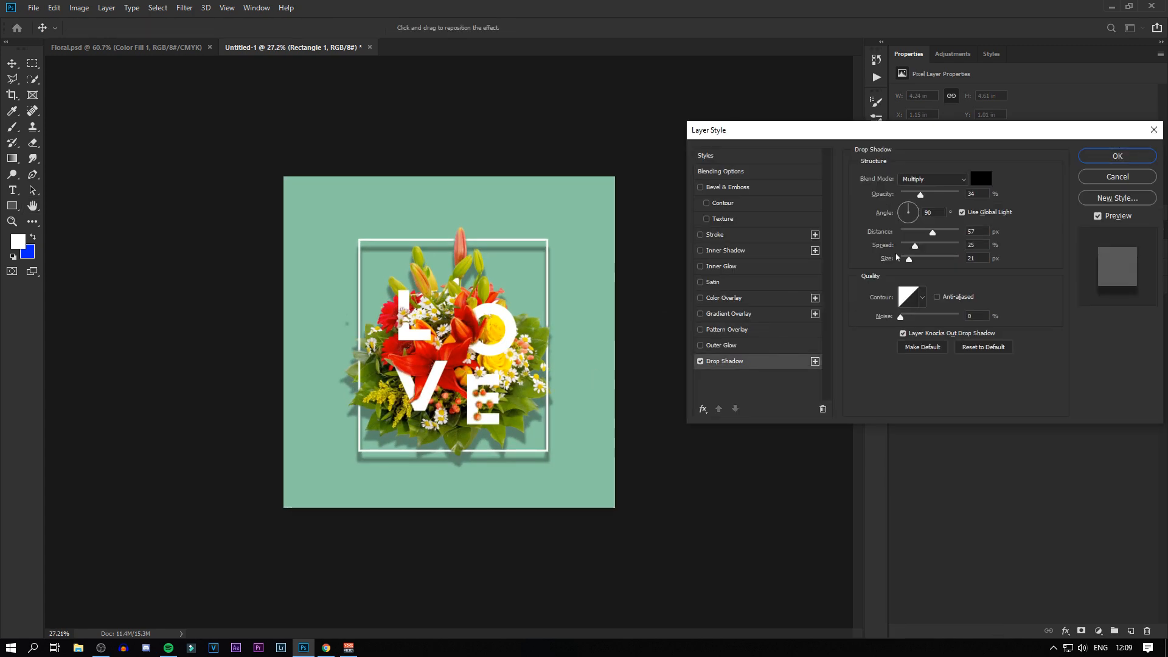
{"action": "left_click_drag", "start_coordinate": [911, 248], "coordinate": [906, 248]}
{"action": "left_click_drag", "start_coordinate": [909, 261], "coordinate": [817, 276]}
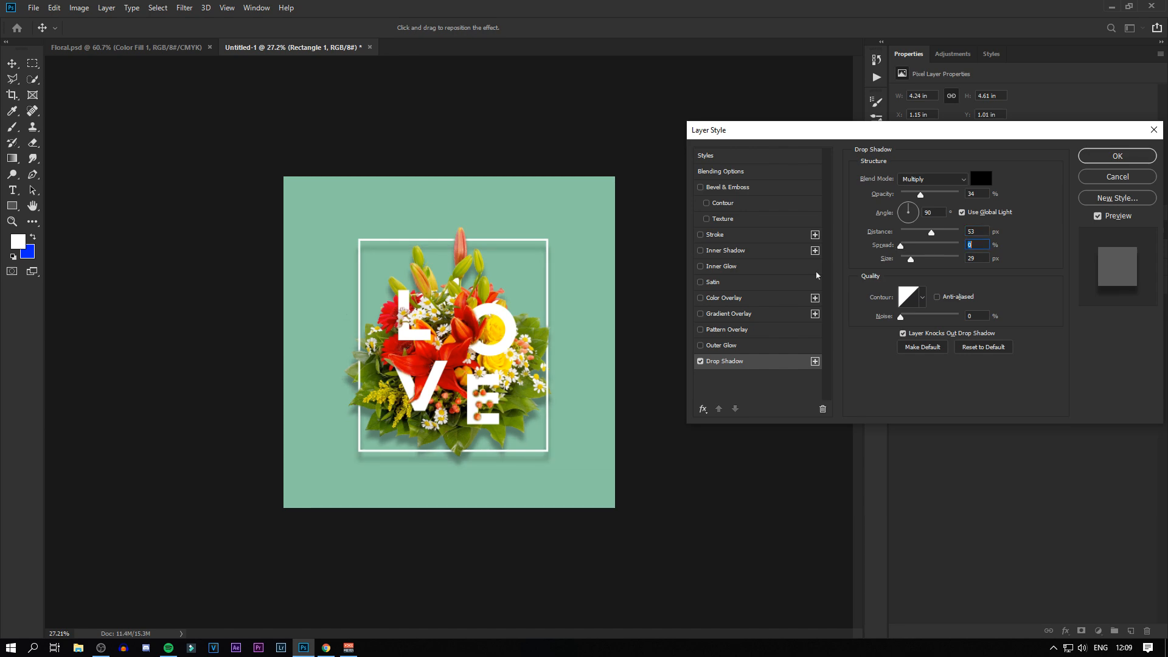
{"action": "left_click", "coordinate": [1112, 161]}
{"action": "scroll", "coordinate": [264, 446], "scroll_direction": "up", "scroll_amount": 7}
{"action": "scroll", "coordinate": [505, 444], "scroll_direction": "down", "scroll_amount": 5}
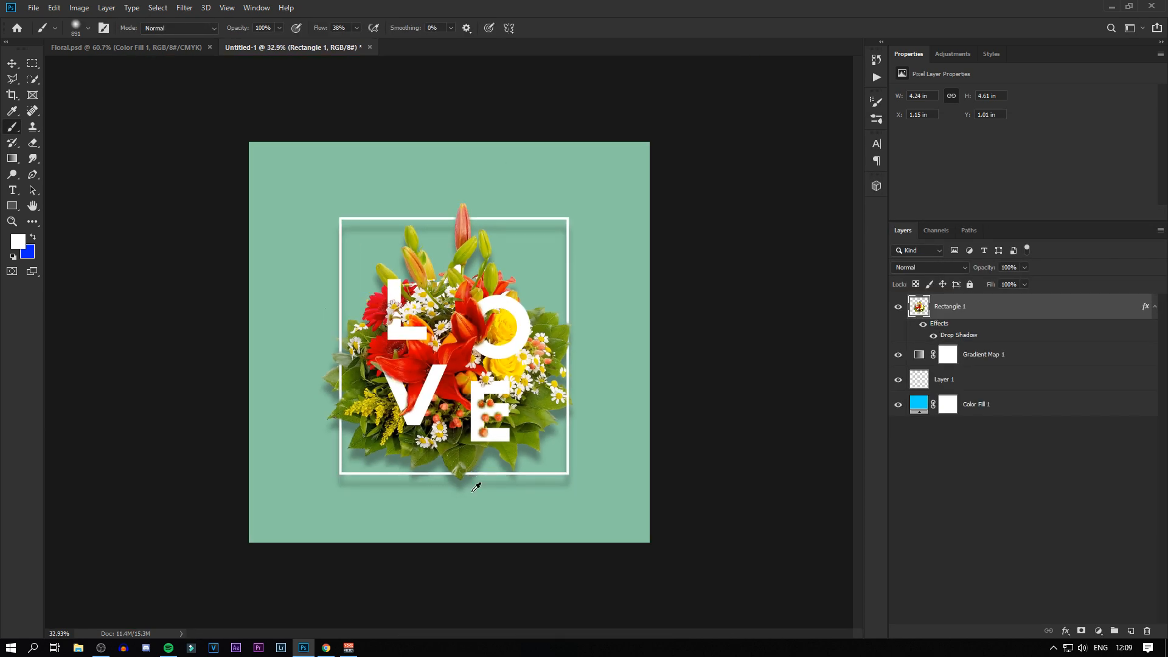
{"action": "scroll", "coordinate": [480, 495], "scroll_direction": "up", "scroll_amount": 2}
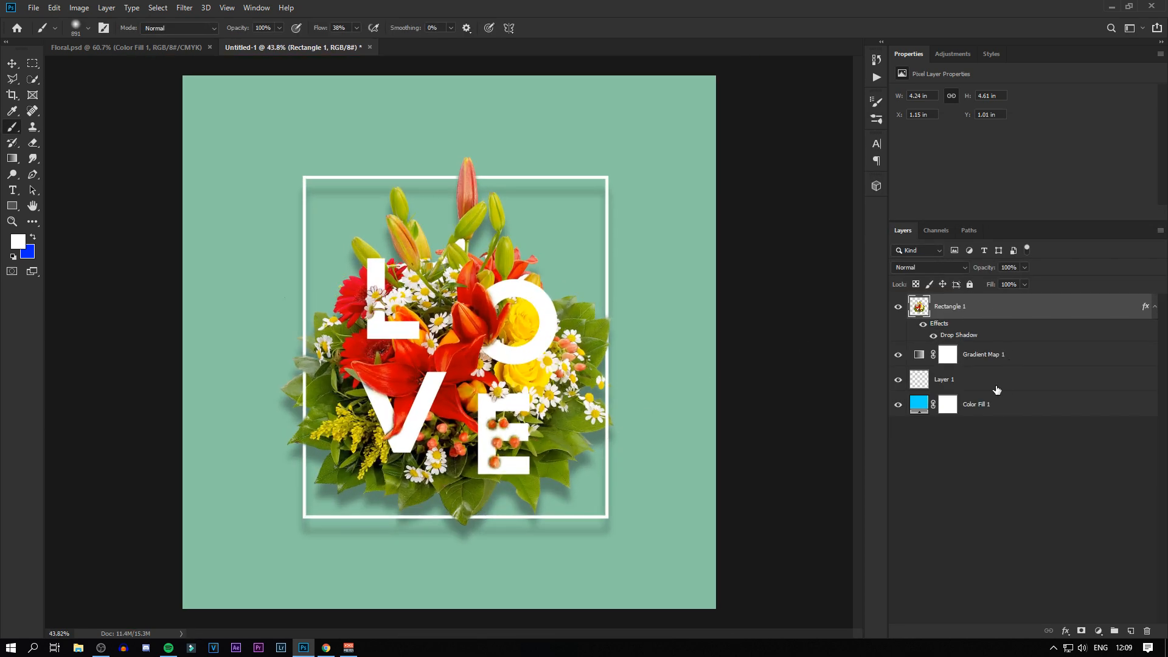
Paint a soft white glow behind the bouquet on Layer 1 with a brush of about 1393 px at 38% flow
{"action": "left_click", "coordinate": [1001, 387]}
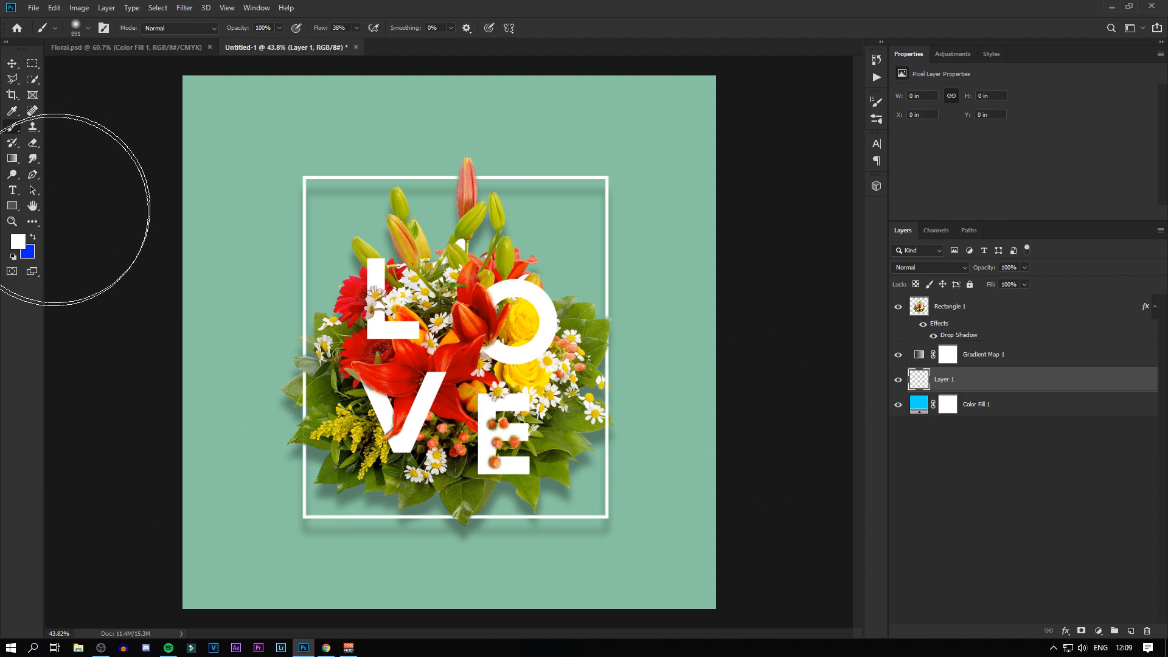
{"action": "left_click_drag", "start_coordinate": [455, 356], "coordinate": [521, 357]}
{"action": "left_click", "coordinate": [431, 350]}
{"action": "scroll", "coordinate": [430, 350], "scroll_direction": "down", "scroll_amount": 3}
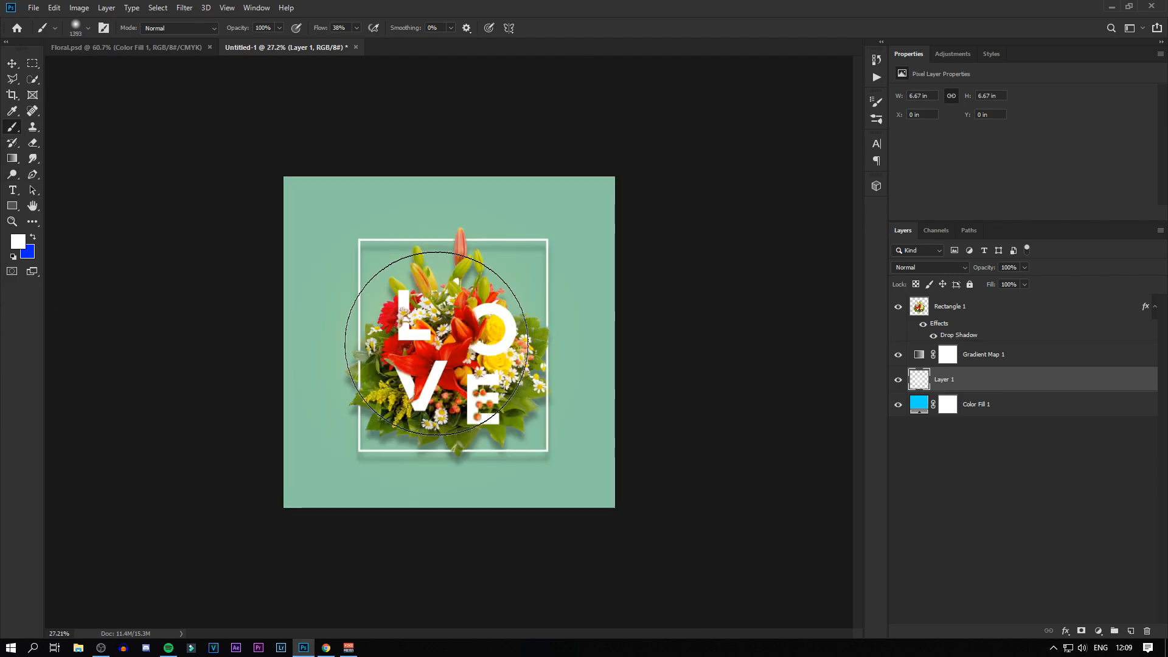
{"action": "scroll", "coordinate": [482, 326], "scroll_direction": "up", "scroll_amount": 2}
{"action": "mouse_move", "coordinate": [482, 326]}
{"action": "left_mouse_down"}
{"action": "mouse_move", "coordinate": [498, 356]}
{"action": "mouse_move", "coordinate": [480, 388]}
{"action": "mouse_move", "coordinate": [418, 411]}
{"action": "mouse_move", "coordinate": [394, 398]}
{"action": "mouse_move", "coordinate": [399, 418]}
{"action": "mouse_move", "coordinate": [504, 413]}
{"action": "mouse_move", "coordinate": [518, 385]}
{"action": "mouse_move", "coordinate": [394, 375]}
{"action": "mouse_move", "coordinate": [424, 428]}
{"action": "mouse_move", "coordinate": [475, 431]}
{"action": "left_mouse_up"}
Examine the background glow and the shadow around the bouquet and frame at different magnifications
{"action": "scroll", "coordinate": [694, 436], "scroll_direction": "down", "scroll_amount": 3}
{"action": "scroll", "coordinate": [616, 453], "scroll_direction": "up", "scroll_amount": 3}
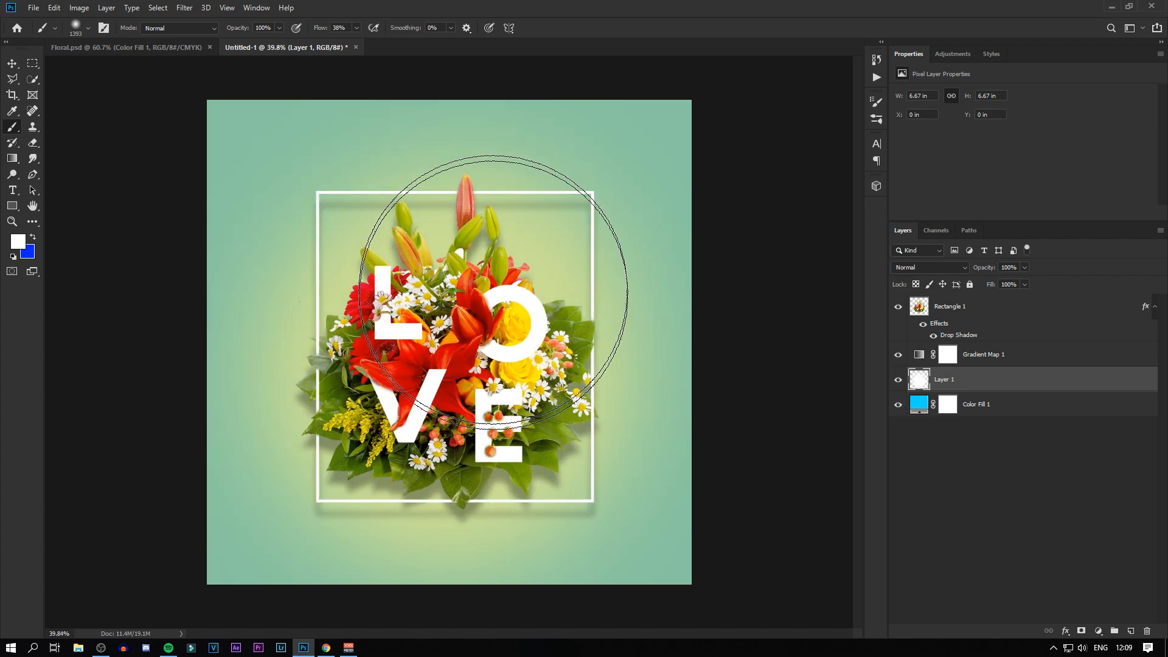
{"action": "scroll", "coordinate": [657, 464], "scroll_direction": "down", "scroll_amount": 4}
{"action": "scroll", "coordinate": [341, 451], "scroll_direction": "up", "scroll_amount": 4}
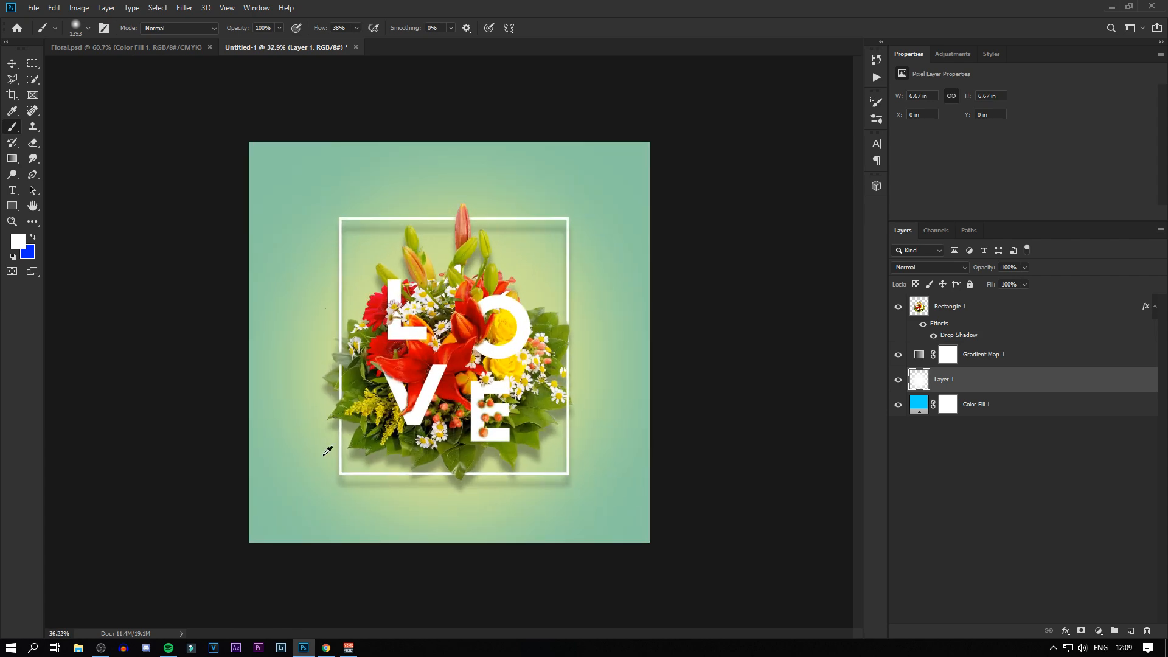
{"action": "scroll", "coordinate": [456, 465], "scroll_direction": "down", "scroll_amount": 2}
{"action": "scroll", "coordinate": [501, 526], "scroll_direction": "up", "scroll_amount": 2}
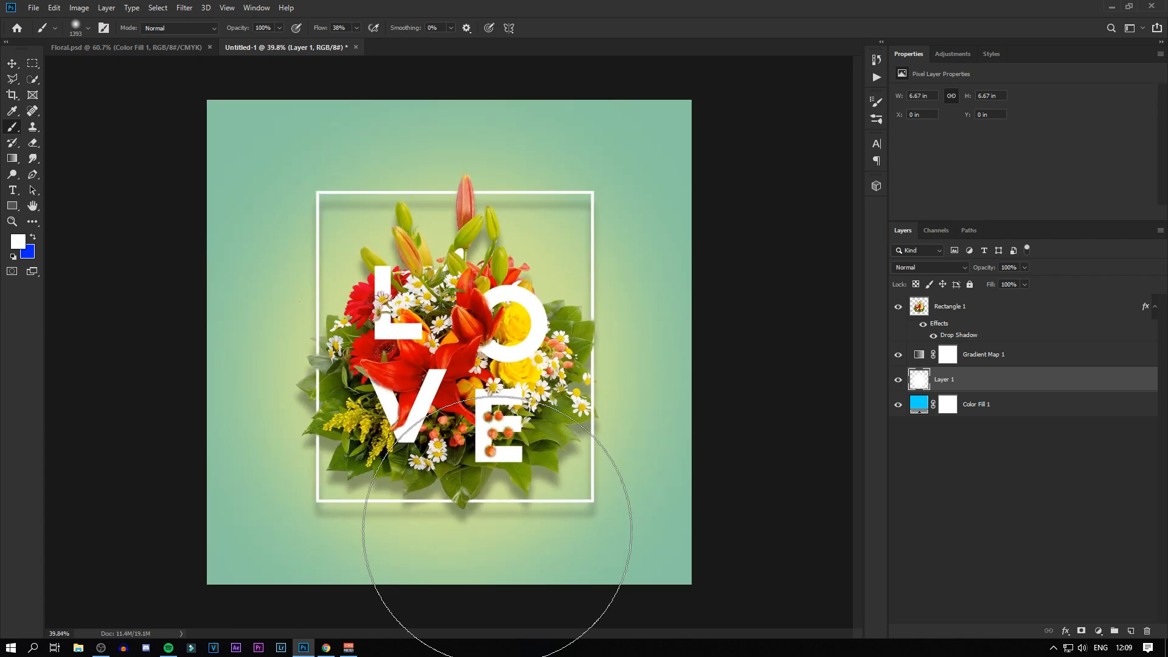
{"action": "scroll", "coordinate": [444, 359], "scroll_direction": "up", "scroll_amount": 2}
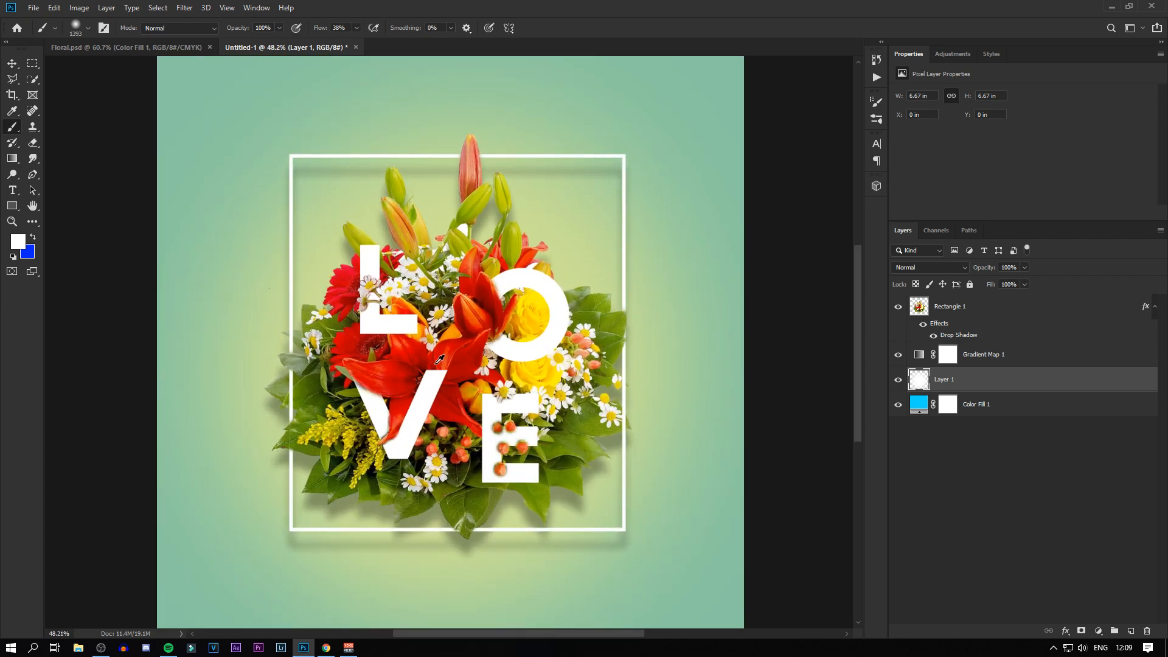
{"action": "scroll", "coordinate": [456, 369], "scroll_direction": "down", "scroll_amount": 2}
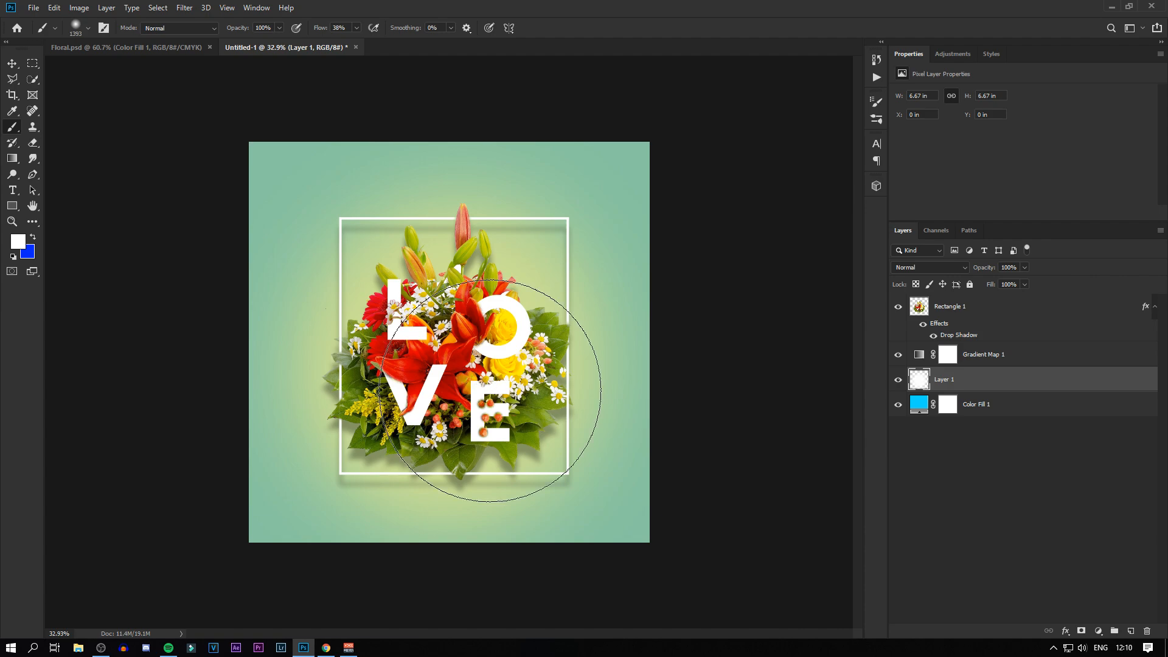